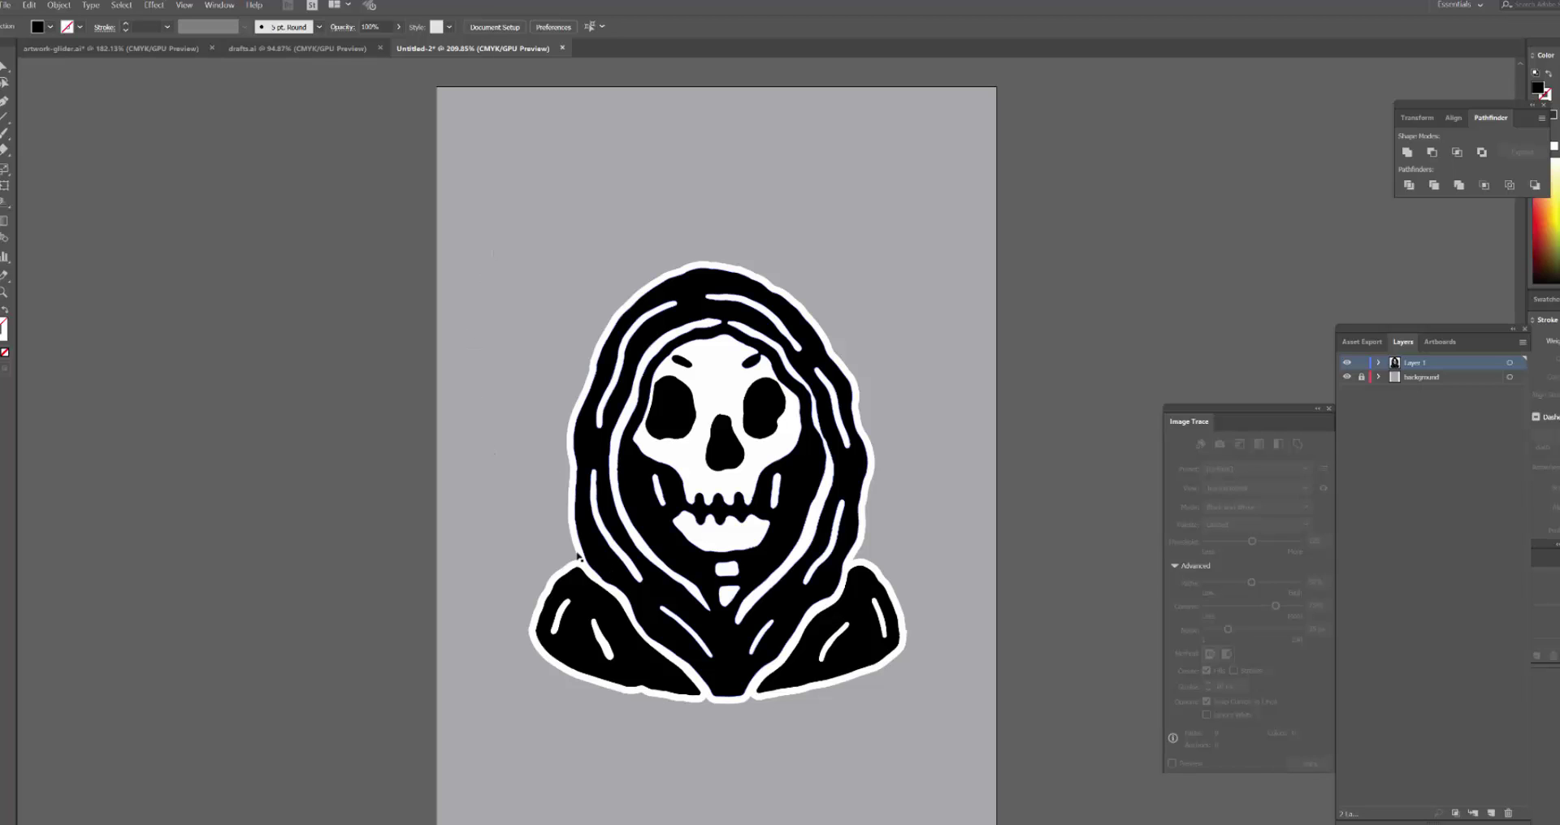
Duplicate Layer 1 into 'Layer 1 copy' and lock Layer 1 and the background layer.
{"action": "left_click", "coordinate": [673, 512]}
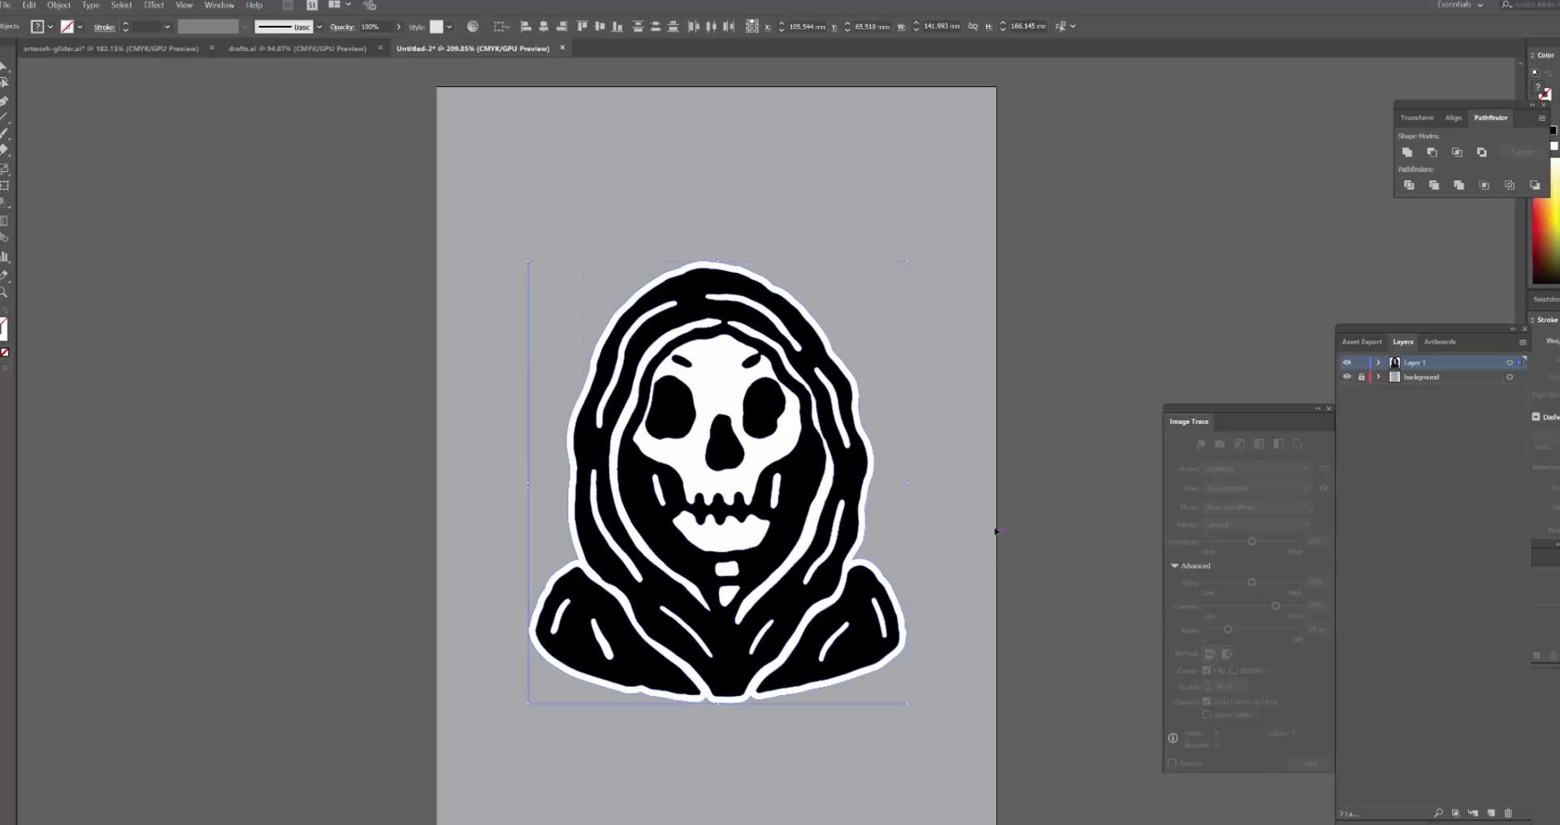
{"action": "left_click", "coordinate": [958, 525]}
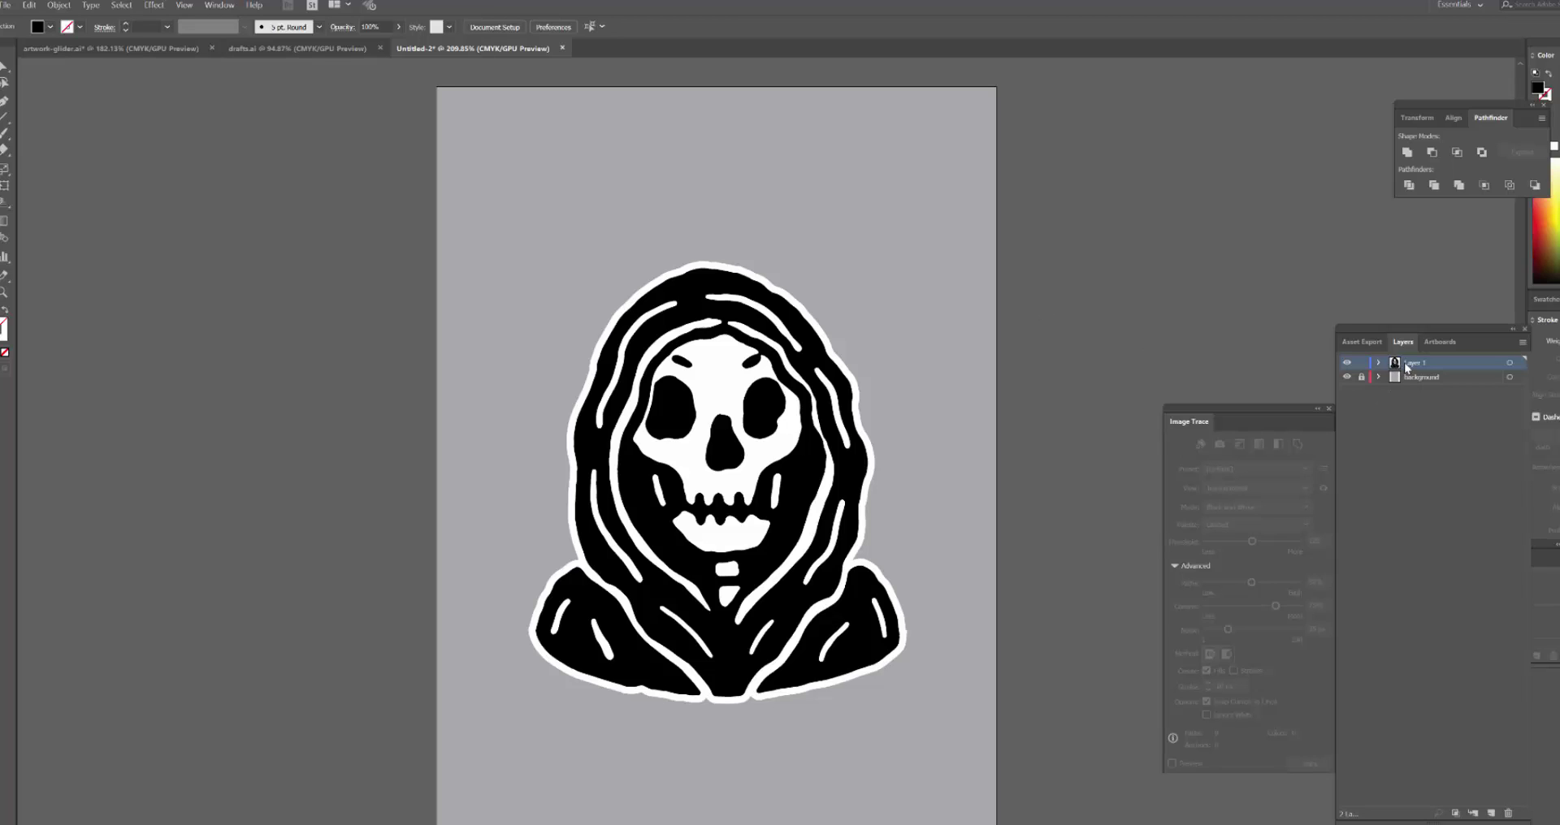
{"action": "left_click_drag", "start_coordinate": [1407, 368], "coordinate": [1454, 538]}
{"action": "left_click_drag", "start_coordinate": [1490, 804], "coordinate": [1490, 812]}
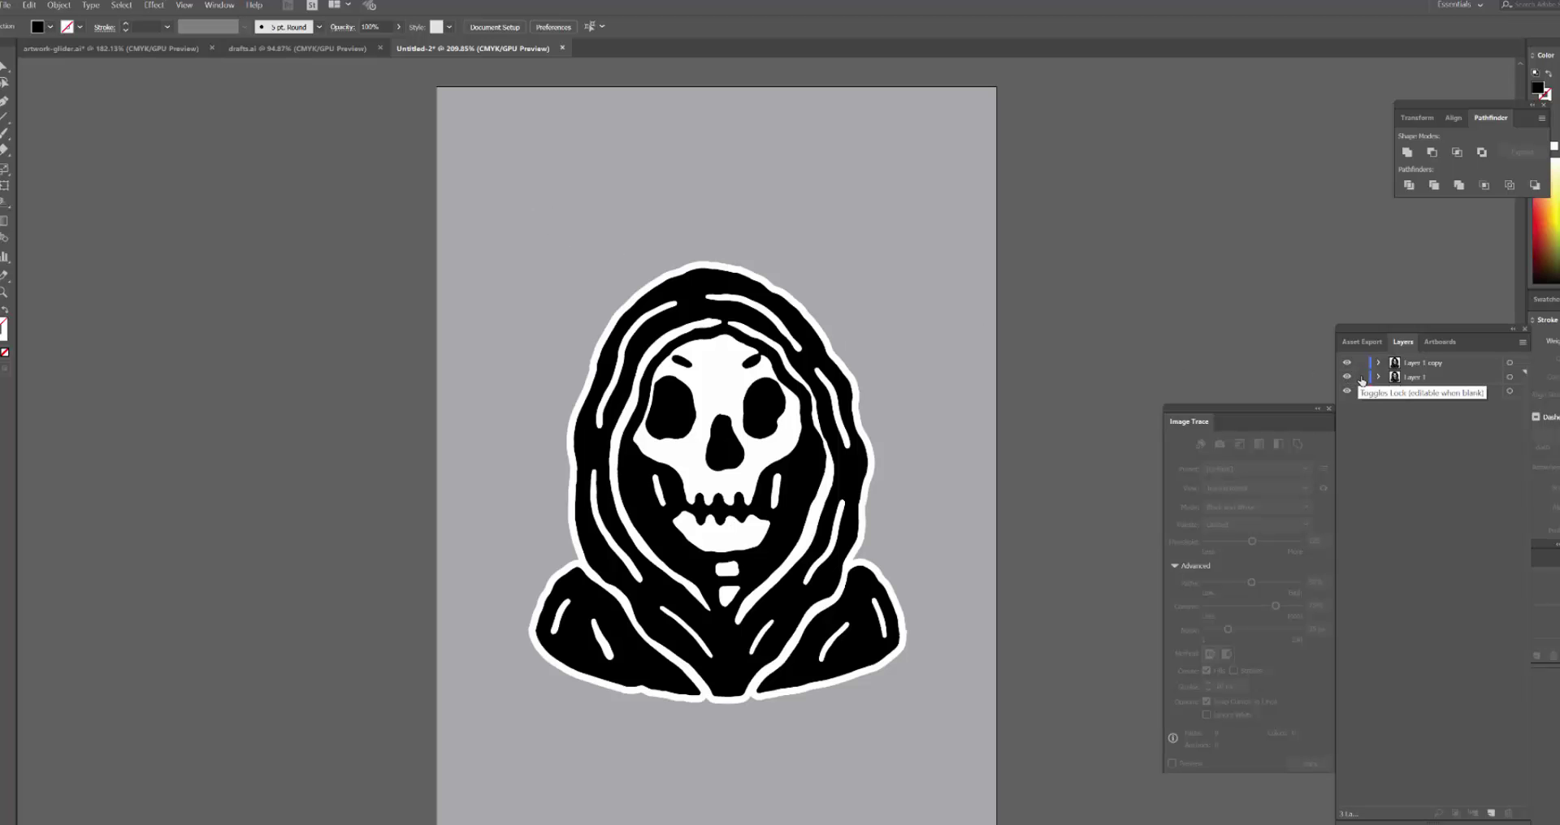
{"action": "left_click_drag", "start_coordinate": [1361, 378], "coordinate": [1361, 391]}
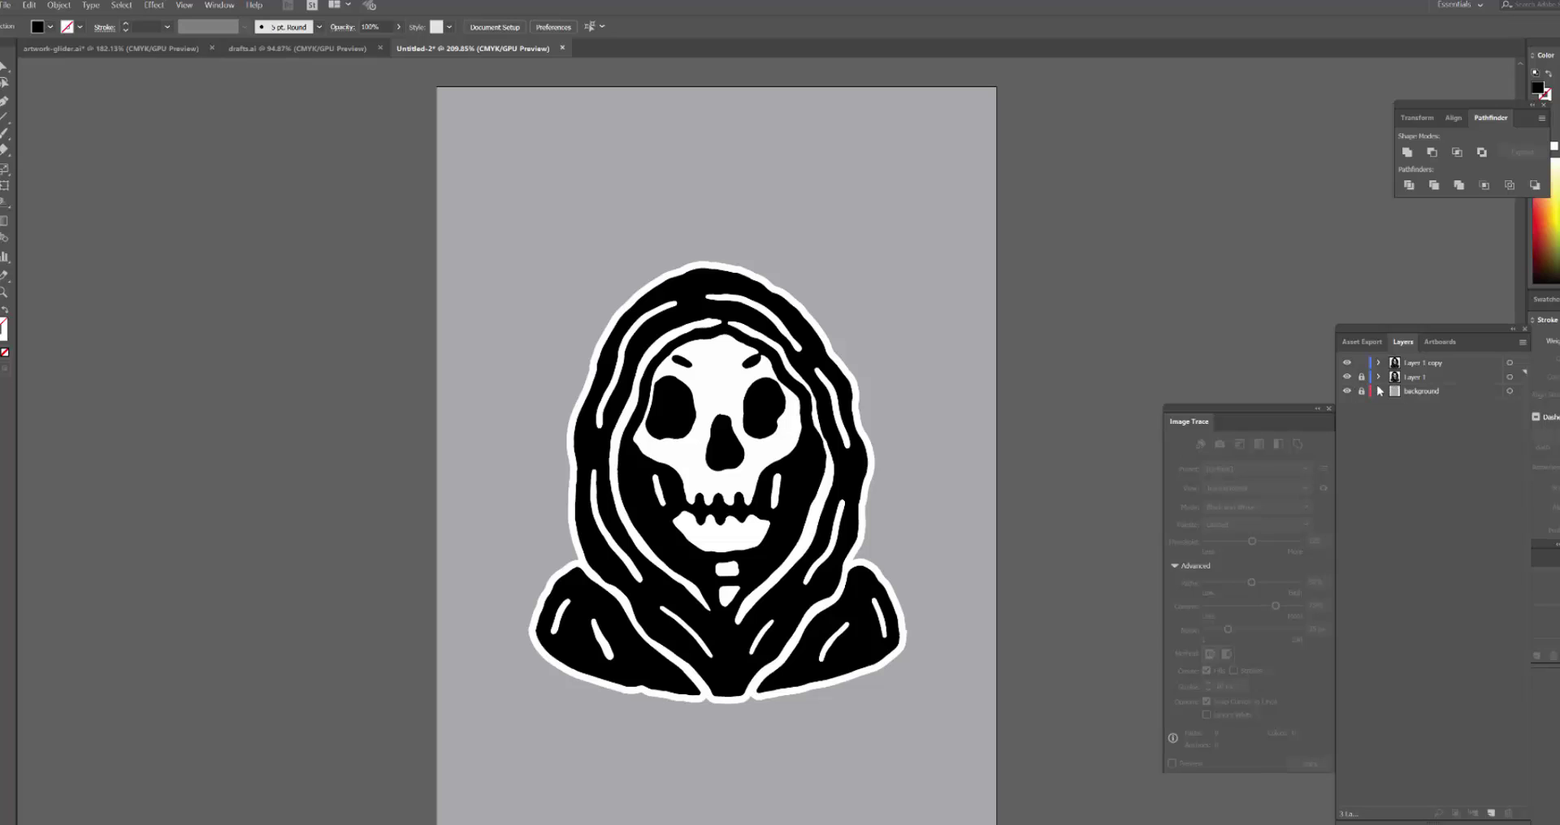
Test-move the copied reaper artwork to the right, then undo so it overlaps the original.
{"action": "left_click", "coordinate": [713, 405]}
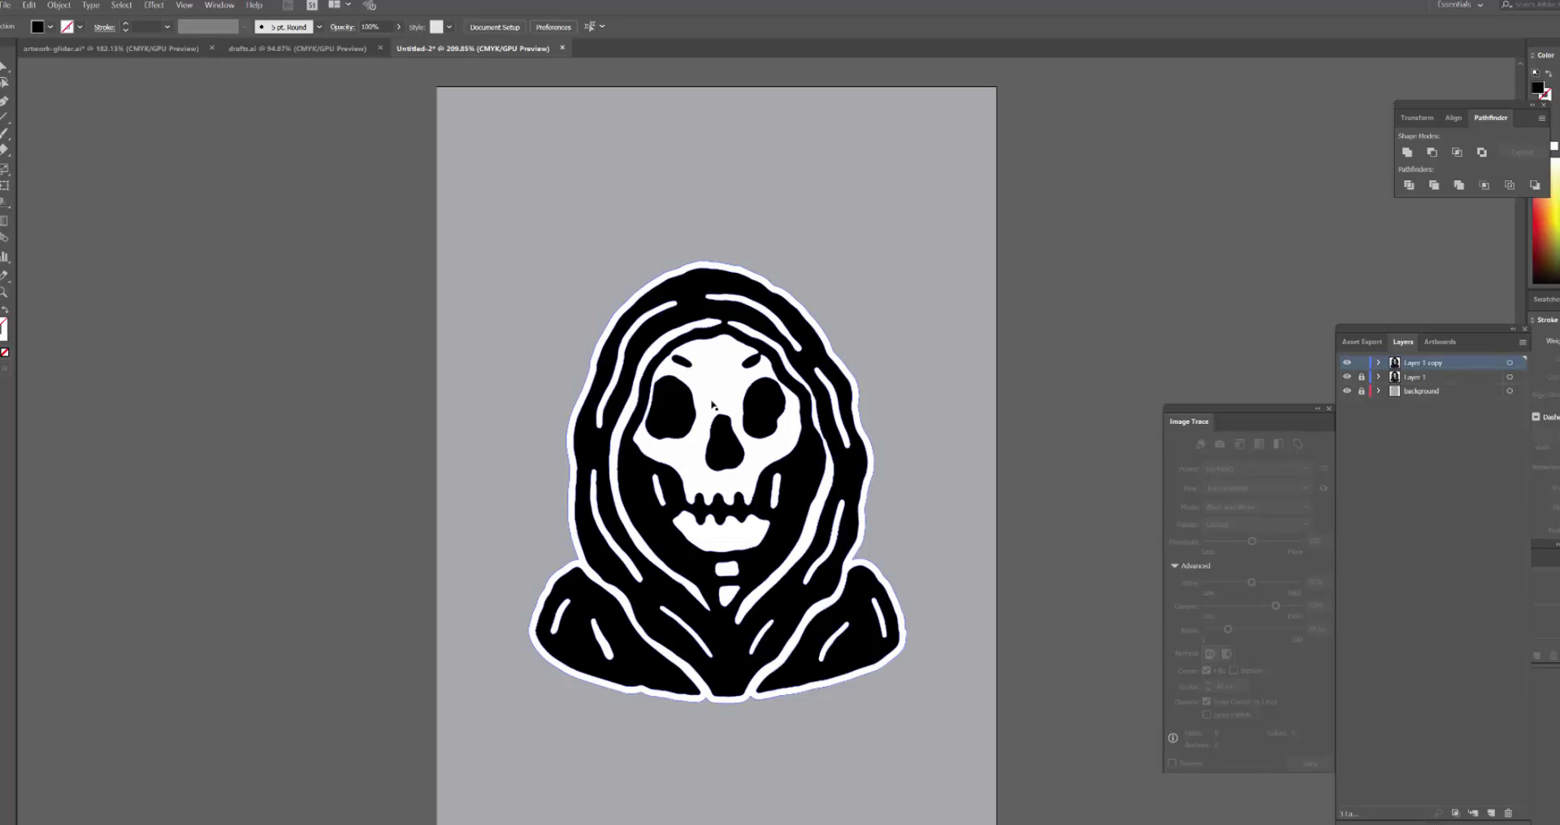
{"action": "left_click_drag", "start_coordinate": [712, 405], "coordinate": [962, 404]}
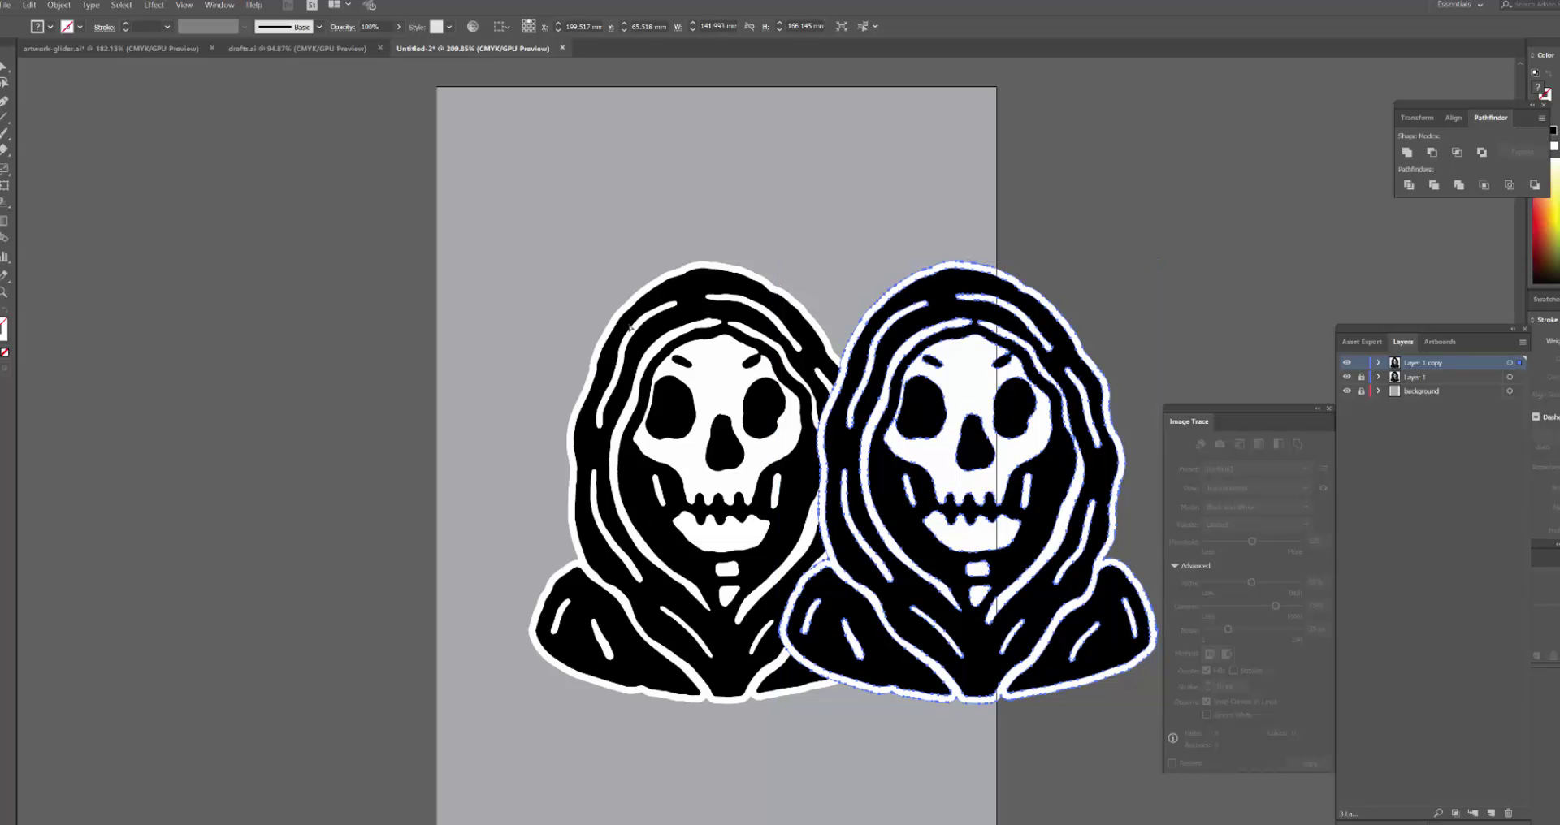
{"action": "key", "text": "ctrl+z"}
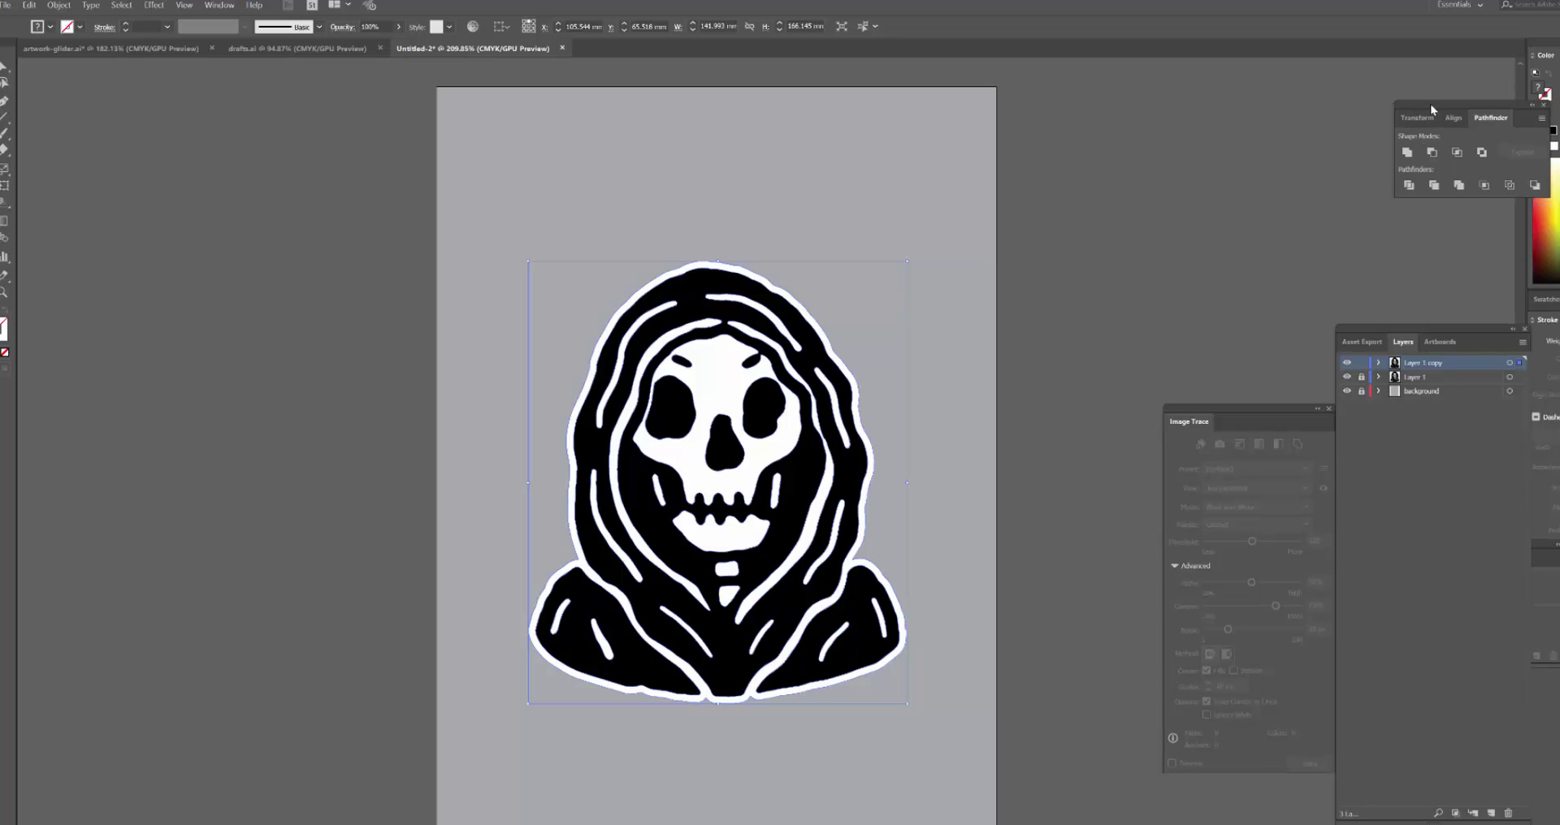
Unite the copied reaper artwork into one solid silhouette in the Pathfinder panel.
{"action": "left_click_drag", "start_coordinate": [1436, 104], "coordinate": [1074, 255]}
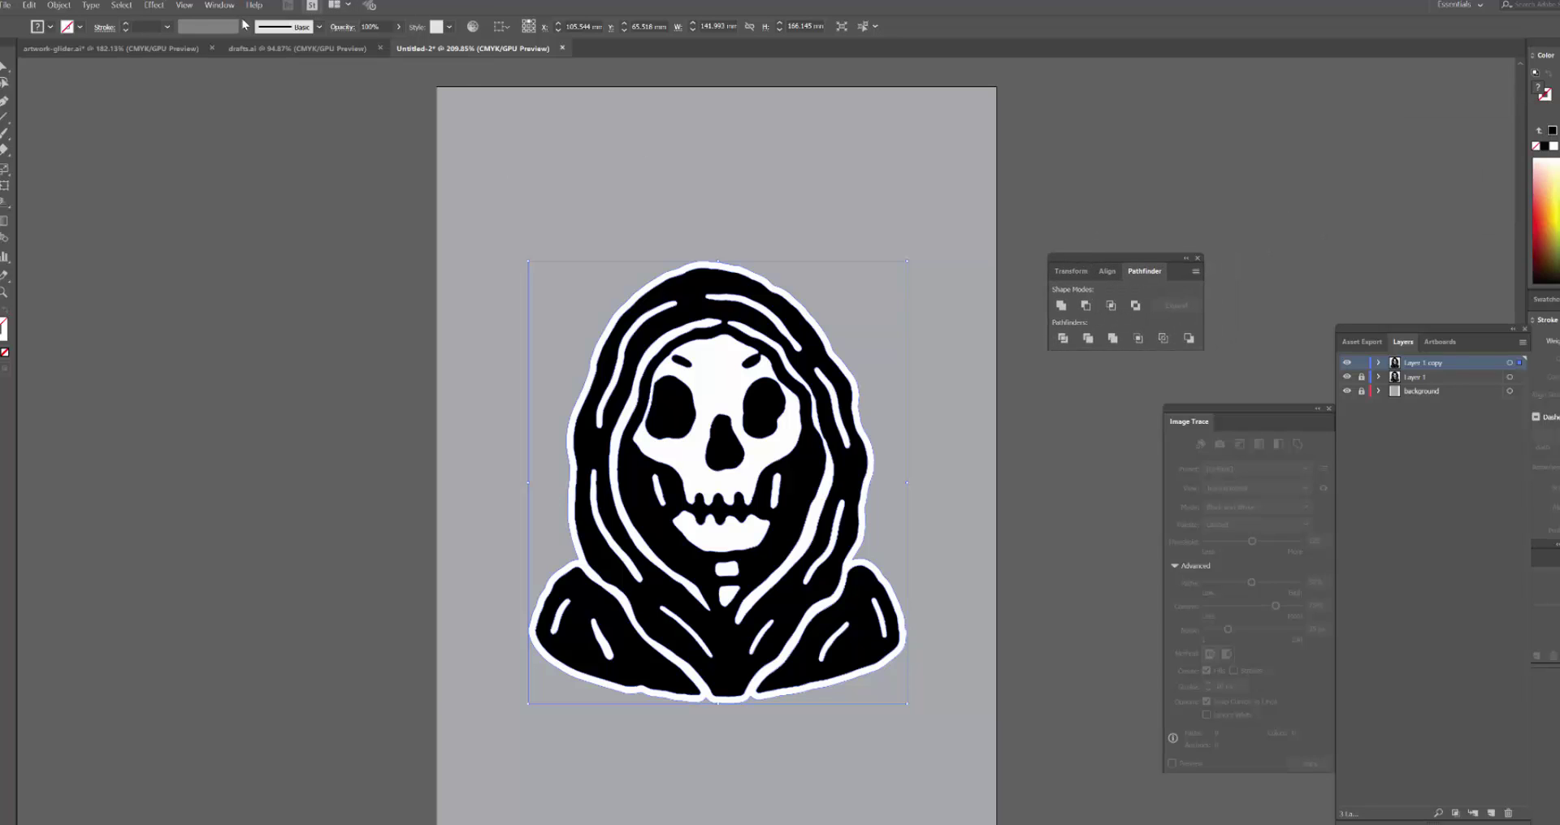
{"action": "left_click", "coordinate": [219, 5]}
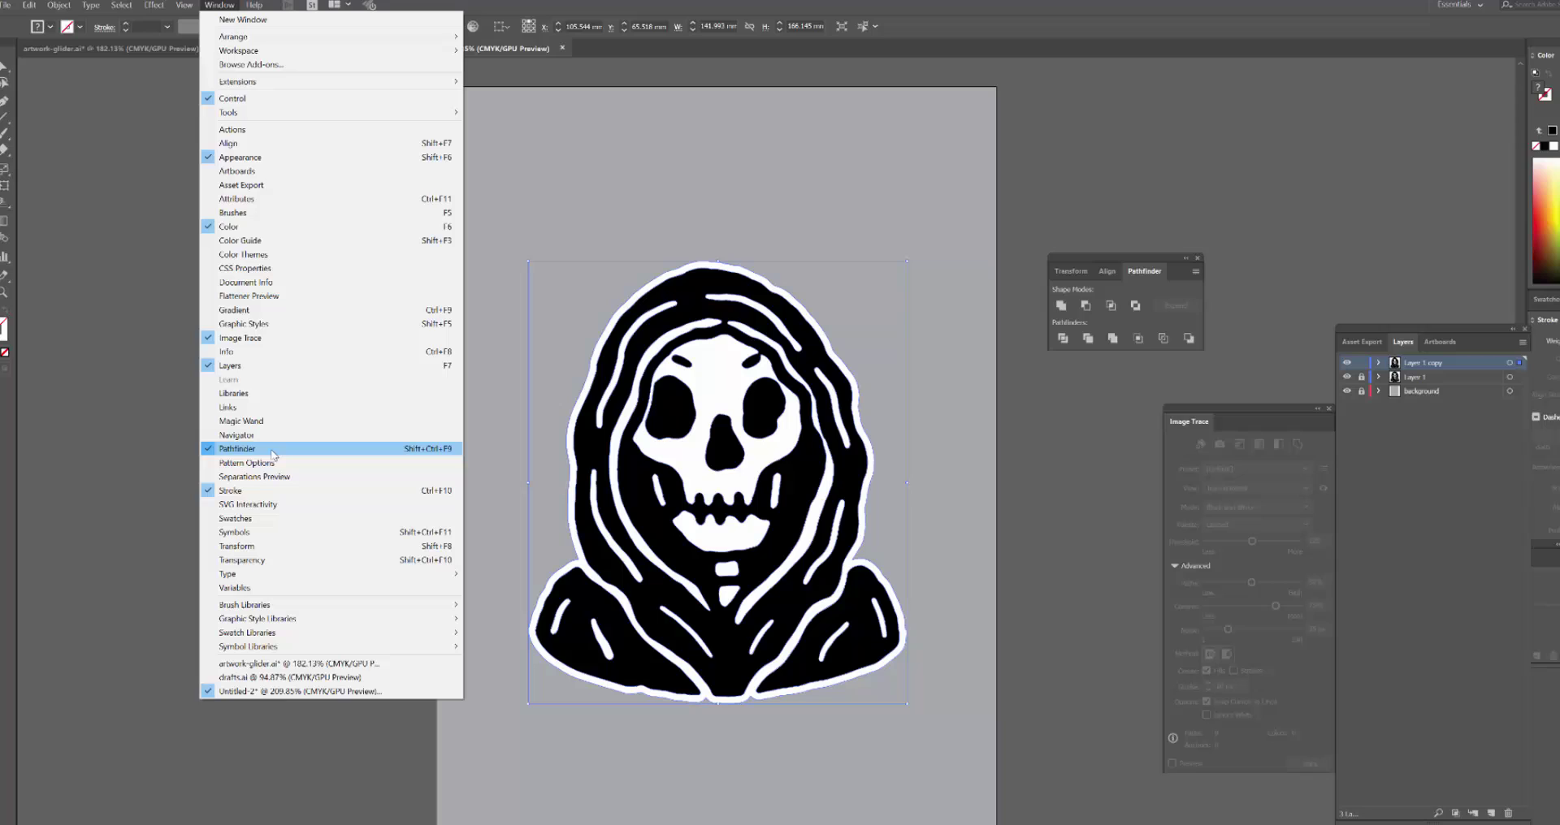
{"action": "left_click", "coordinate": [1108, 256]}
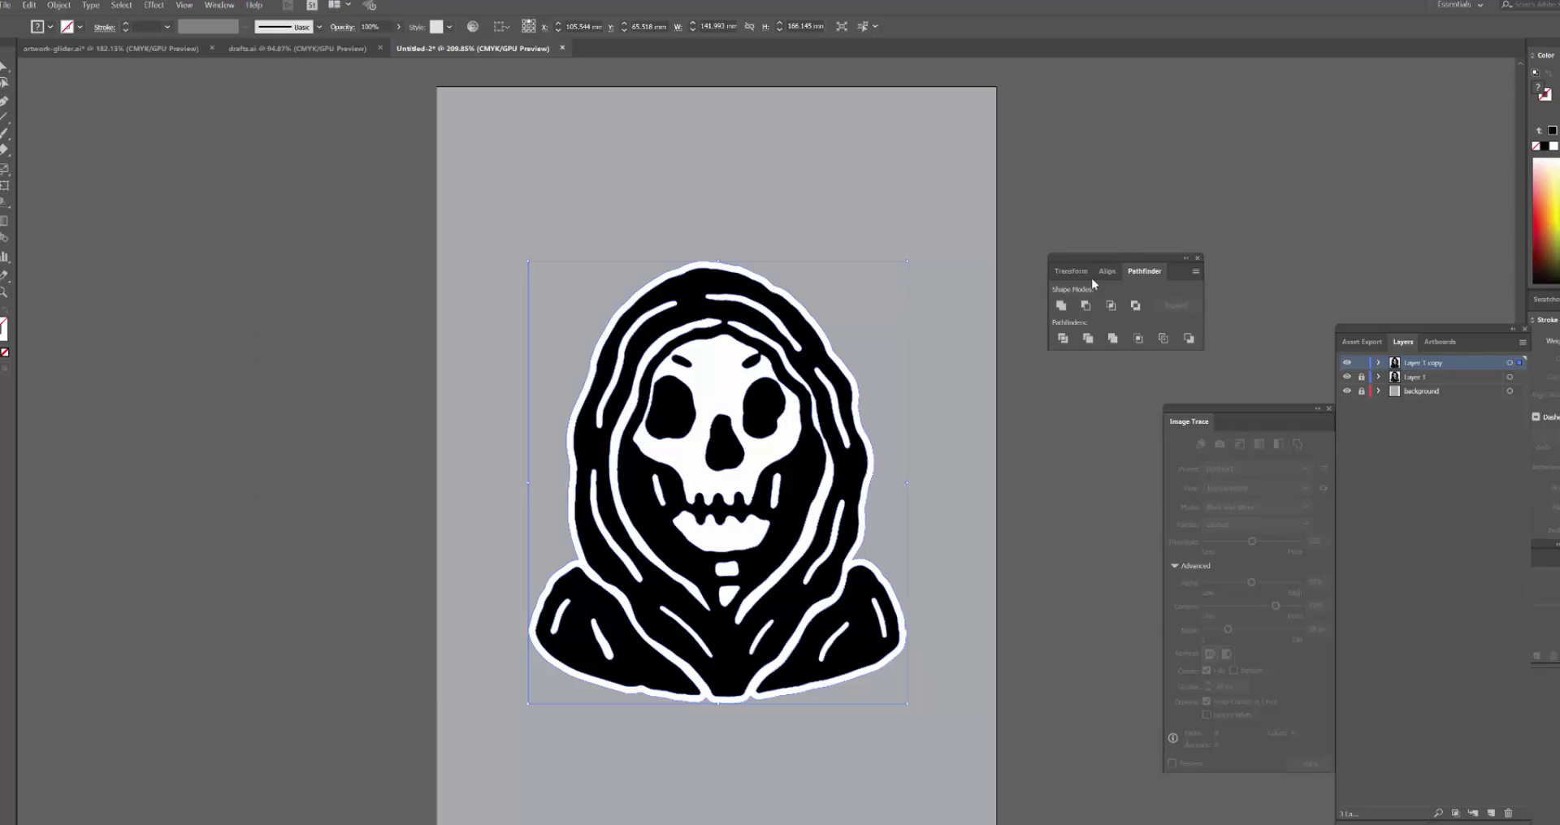
{"action": "left_click", "coordinate": [1061, 305]}
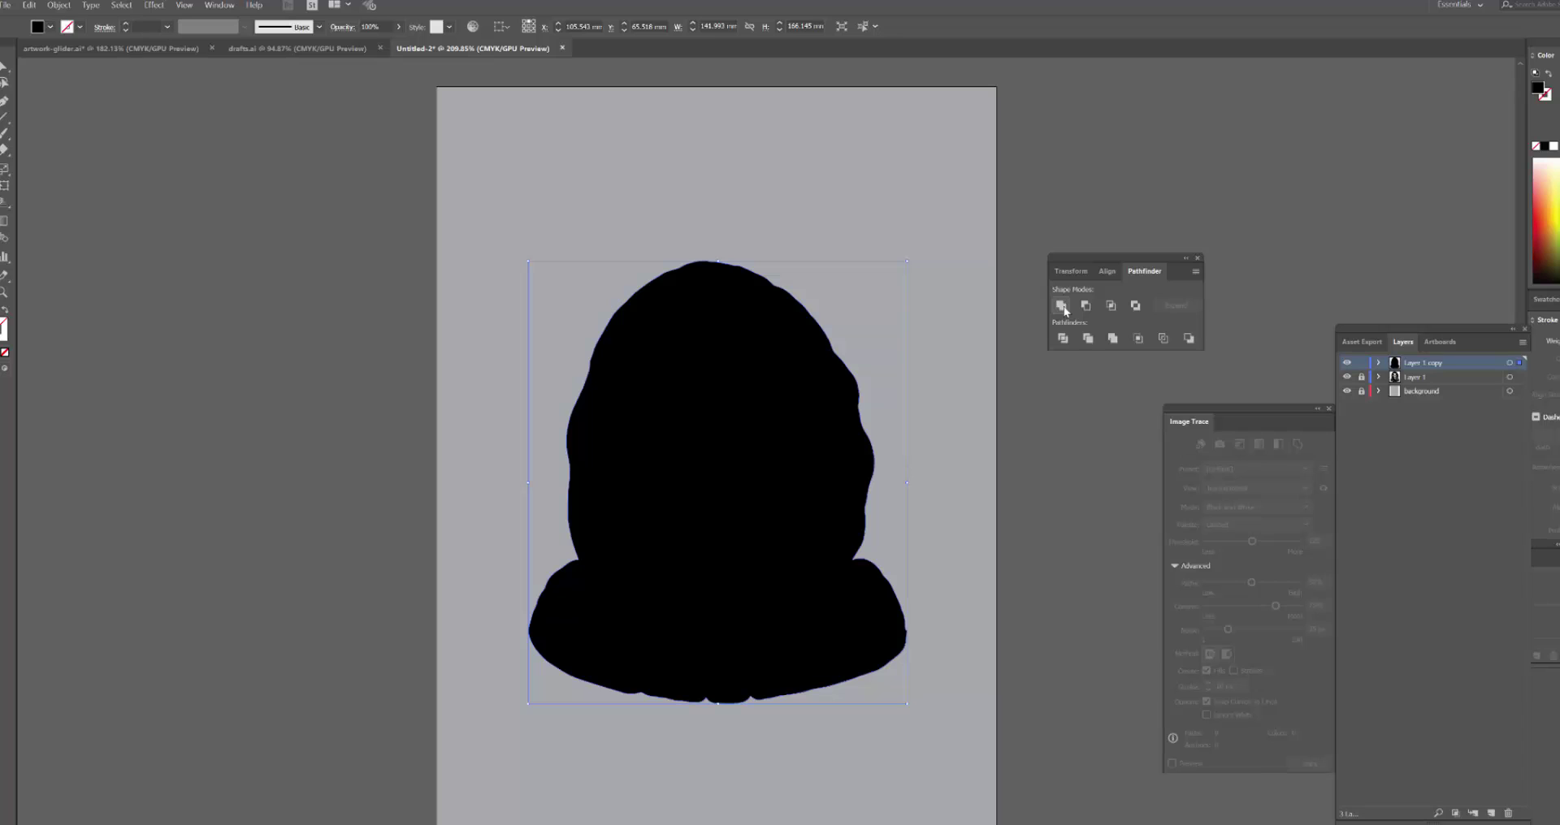
Reposition the Layers panel beside the artwork and inspect Layer 1's contents.
{"action": "left_click", "coordinate": [1378, 363]}
{"action": "left_click_drag", "start_coordinate": [1403, 342], "coordinate": [1127, 298]}
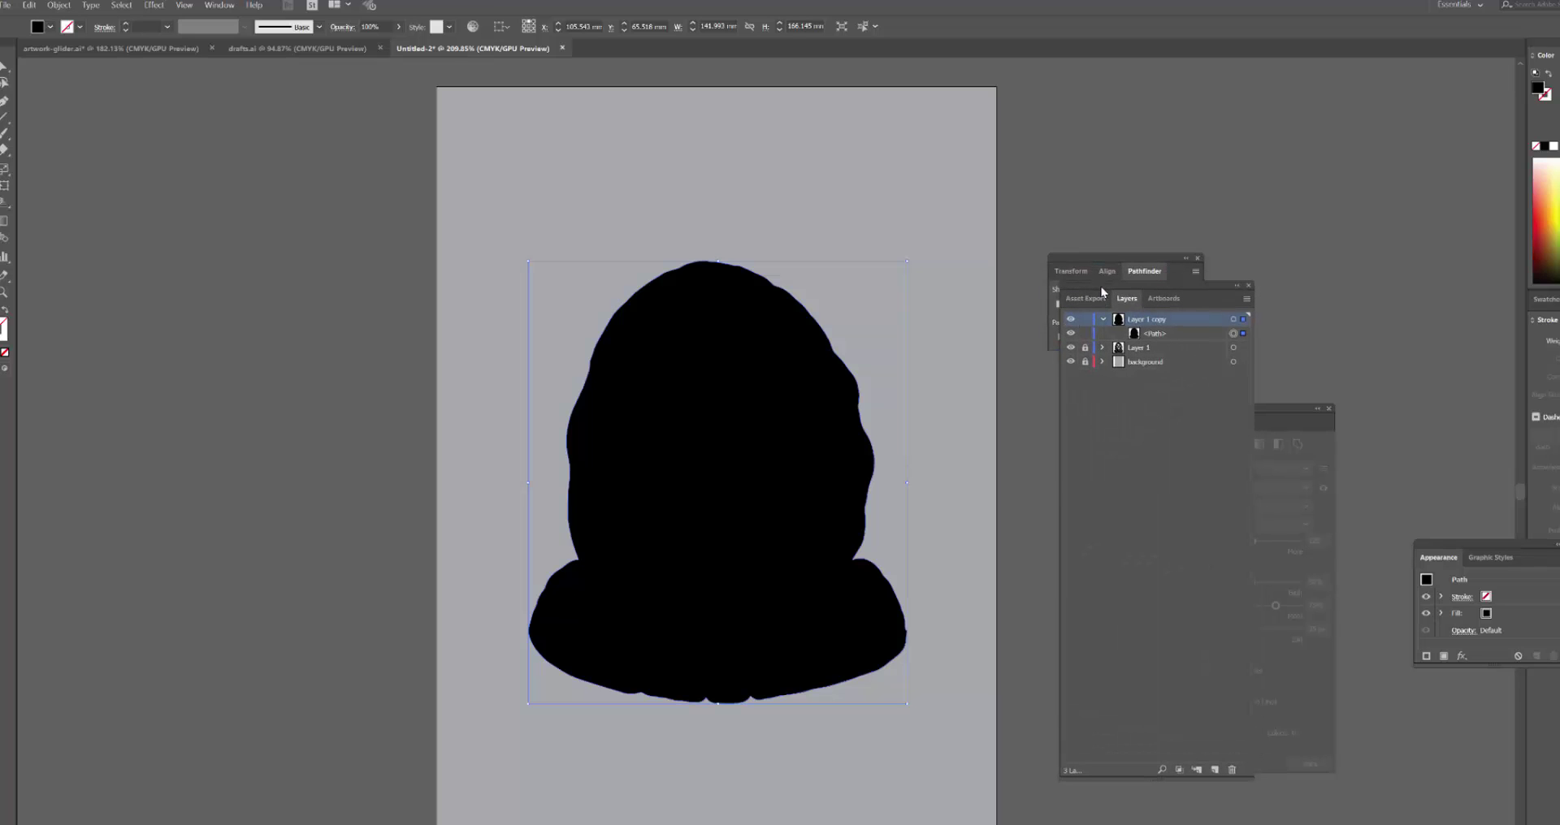
{"action": "mouse_move", "coordinate": [1102, 293]}
{"action": "left_mouse_down"}
{"action": "mouse_move", "coordinate": [1079, 346]}
{"action": "mouse_move", "coordinate": [1056, 173]}
{"action": "mouse_move", "coordinate": [1028, 201]}
{"action": "left_mouse_up"}
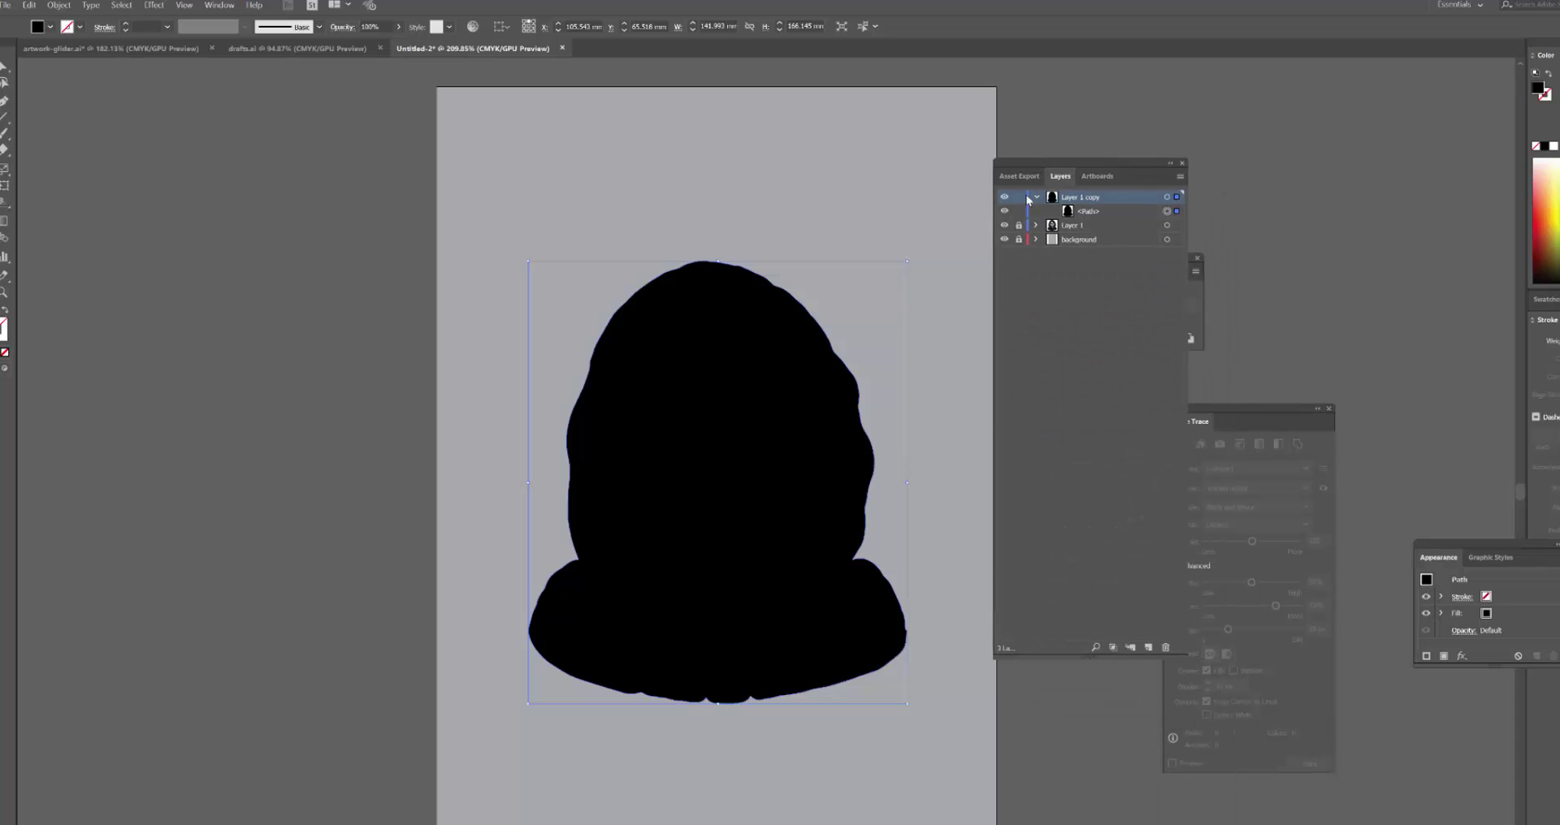
{"action": "left_click", "coordinate": [1036, 226]}
{"action": "left_click", "coordinate": [1052, 240]}
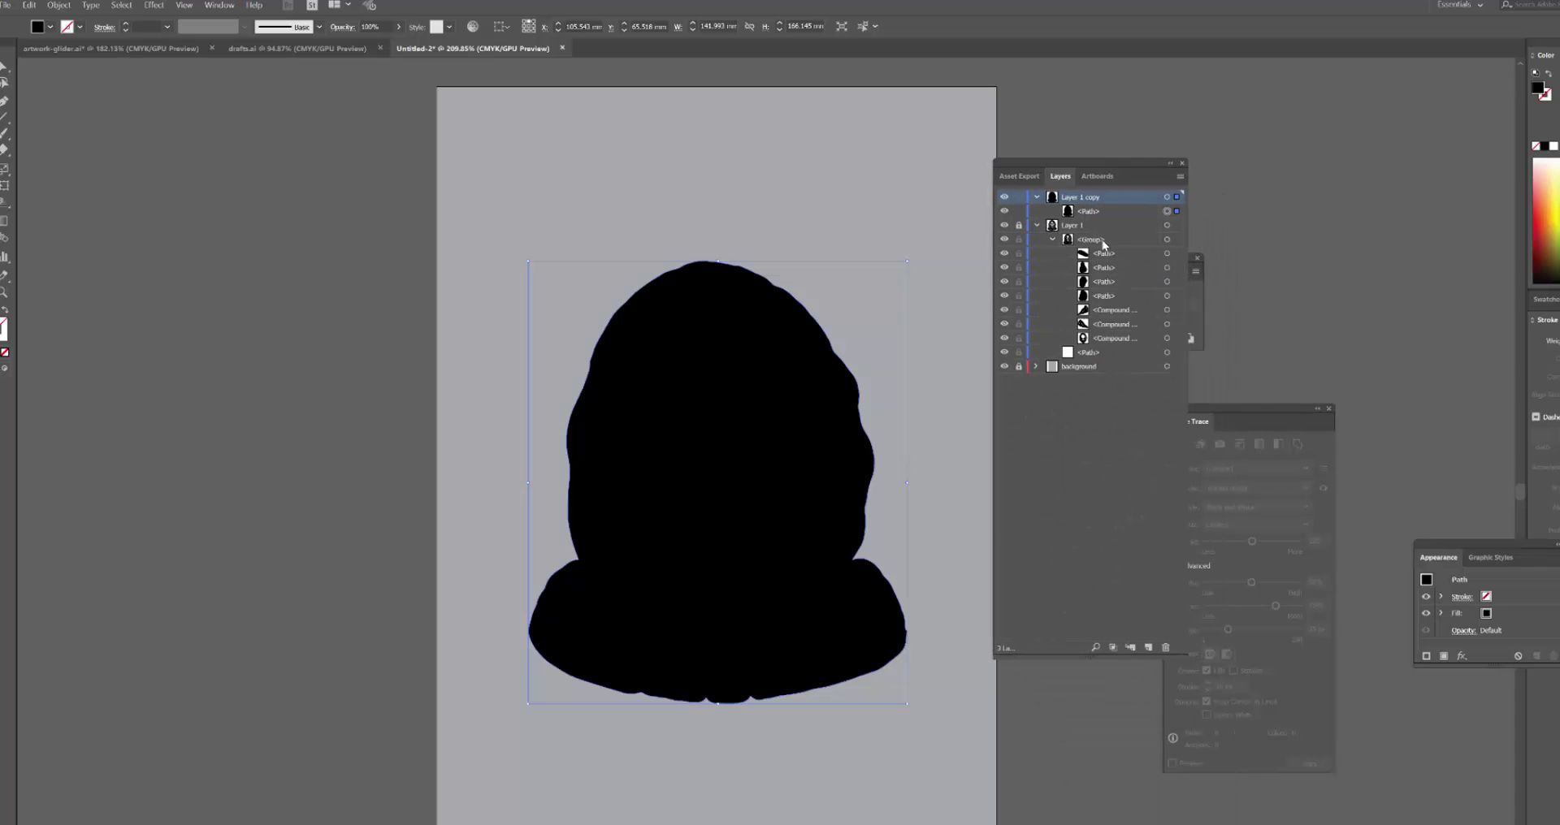
{"action": "left_click", "coordinate": [1036, 226]}
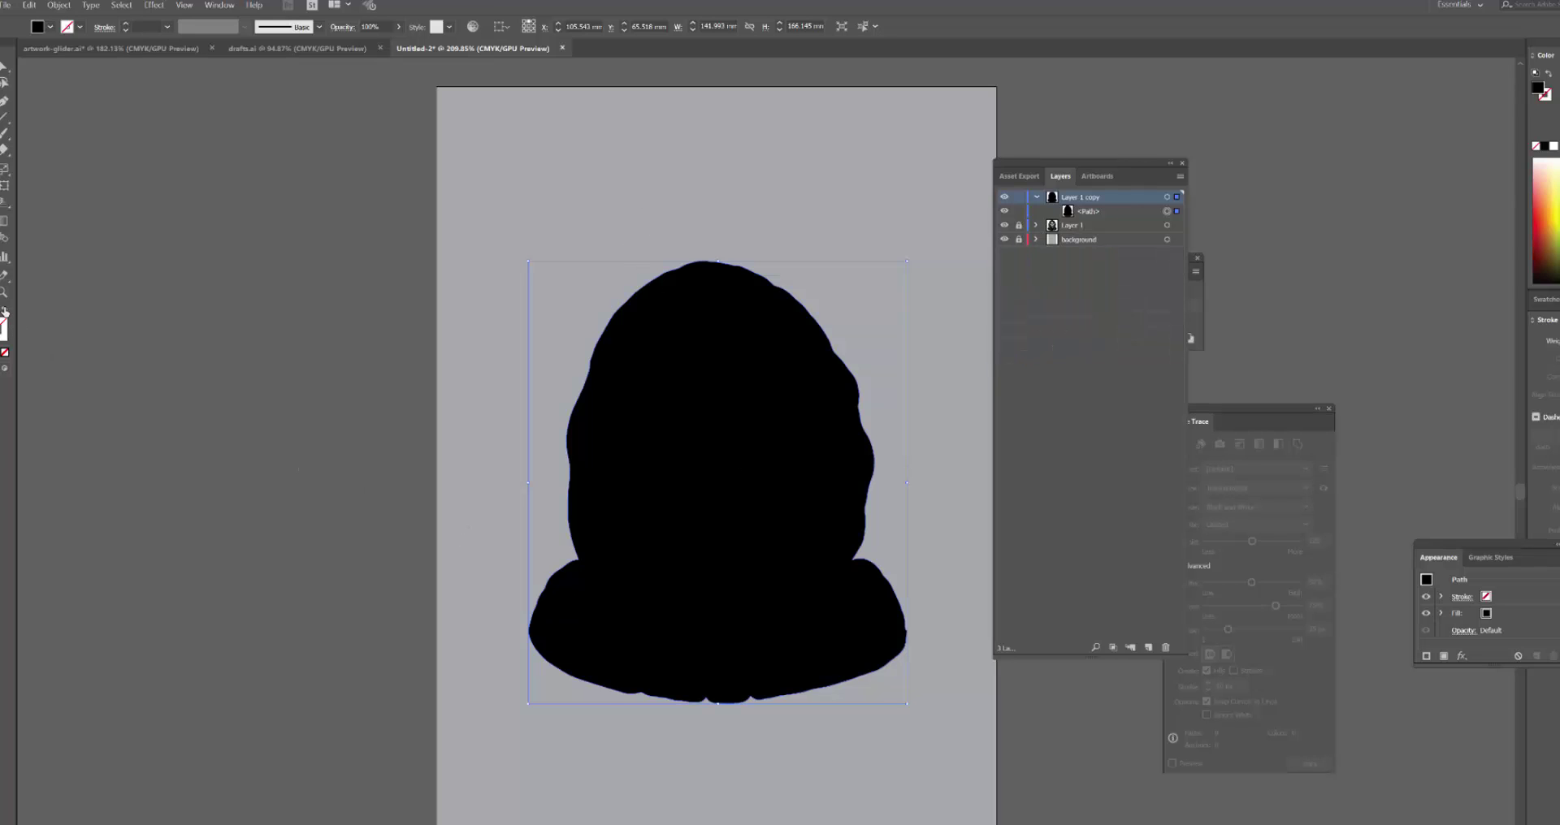
Swap fill and stroke so the silhouette has no fill and a 1 pt black stroke, then reselect it.
{"action": "left_click", "coordinate": [4, 311]}
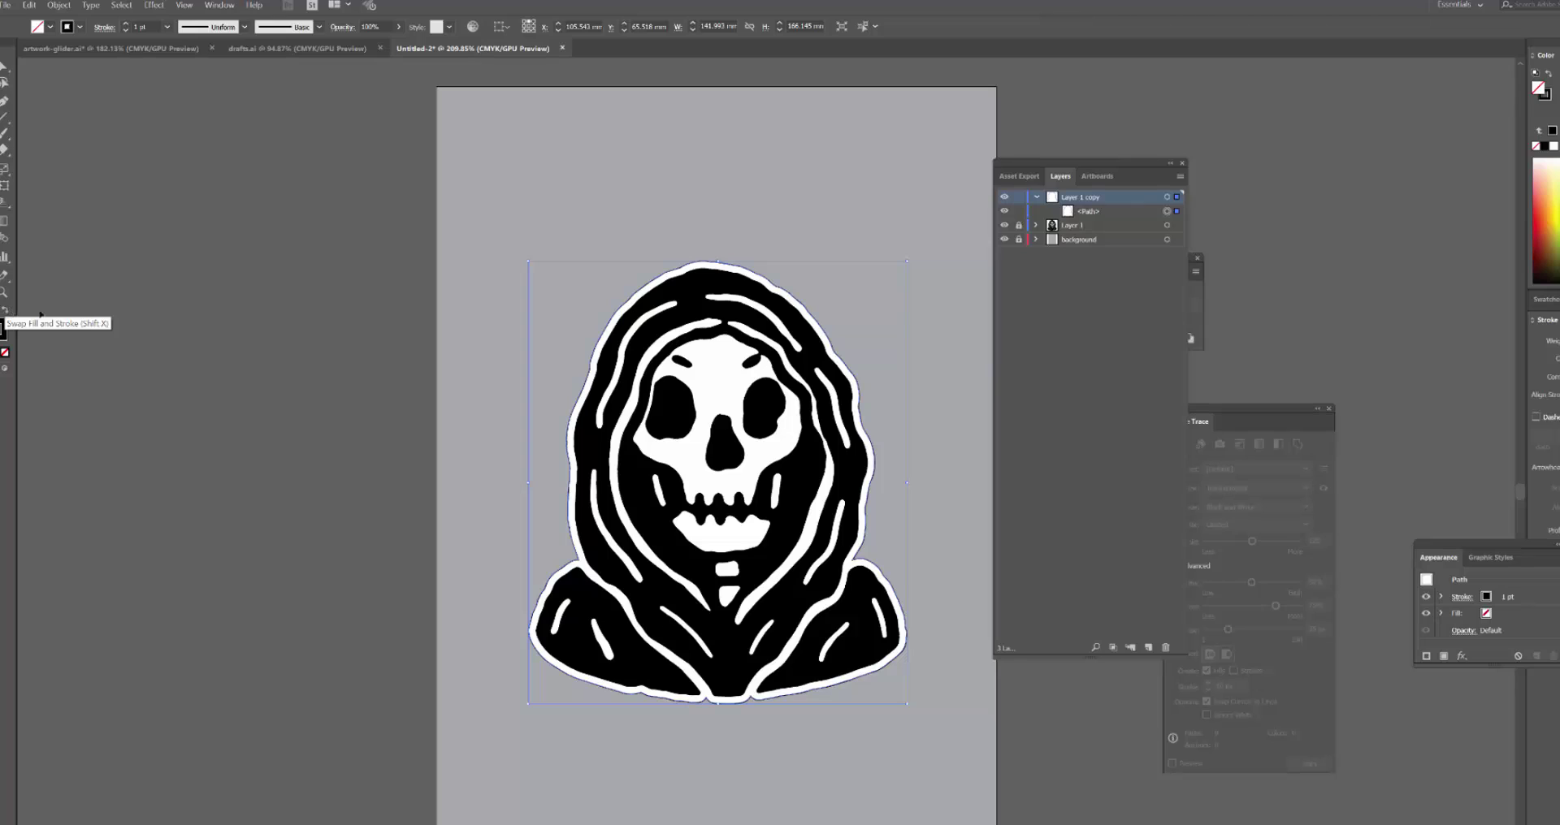
{"action": "left_click", "coordinate": [672, 310]}
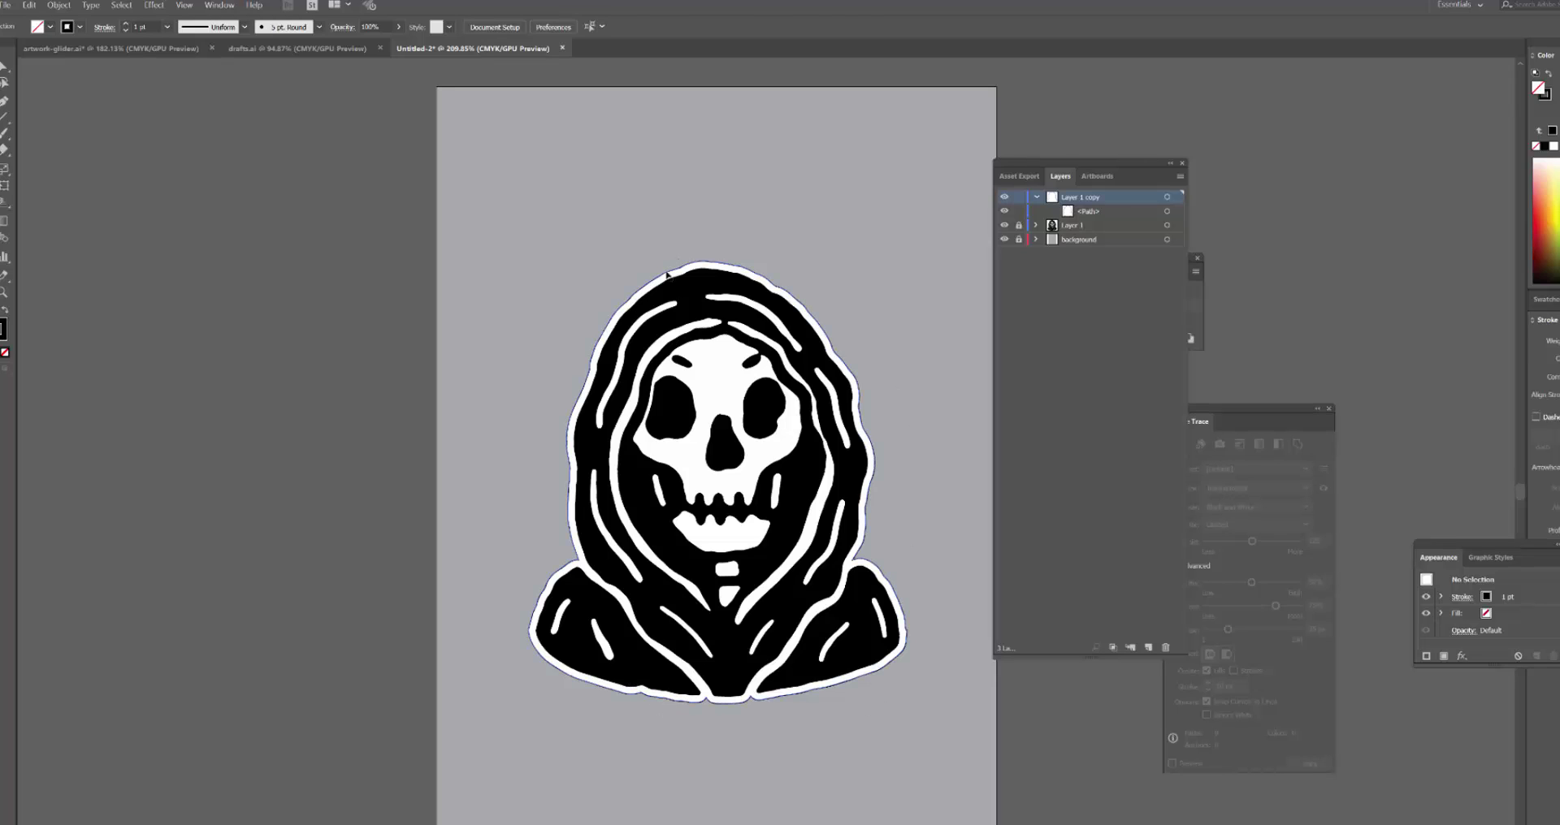
{"action": "left_click", "coordinate": [666, 275]}
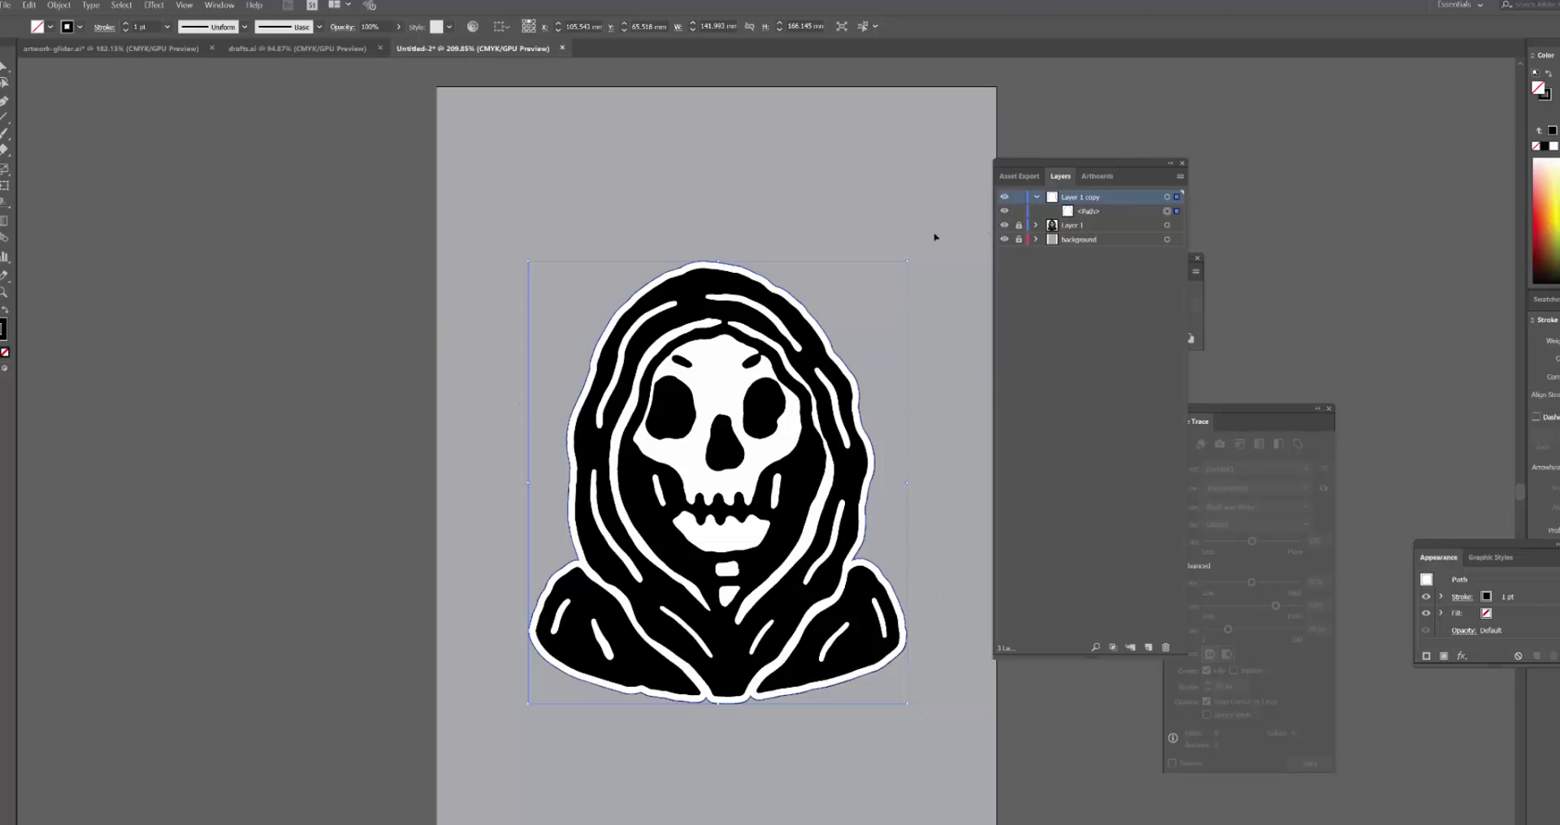
Increase the outline's stroke weight to about 14 pt.
{"action": "left_click", "coordinate": [126, 23]}
{"action": "left_click", "coordinate": [126, 24]}
{"action": "left_click", "coordinate": [126, 24]}
{"action": "left_click", "coordinate": [126, 24]}
{"action": "left_click", "coordinate": [126, 23]}
{"action": "left_click", "coordinate": [126, 23]}
{"action": "left_click", "coordinate": [126, 24]}
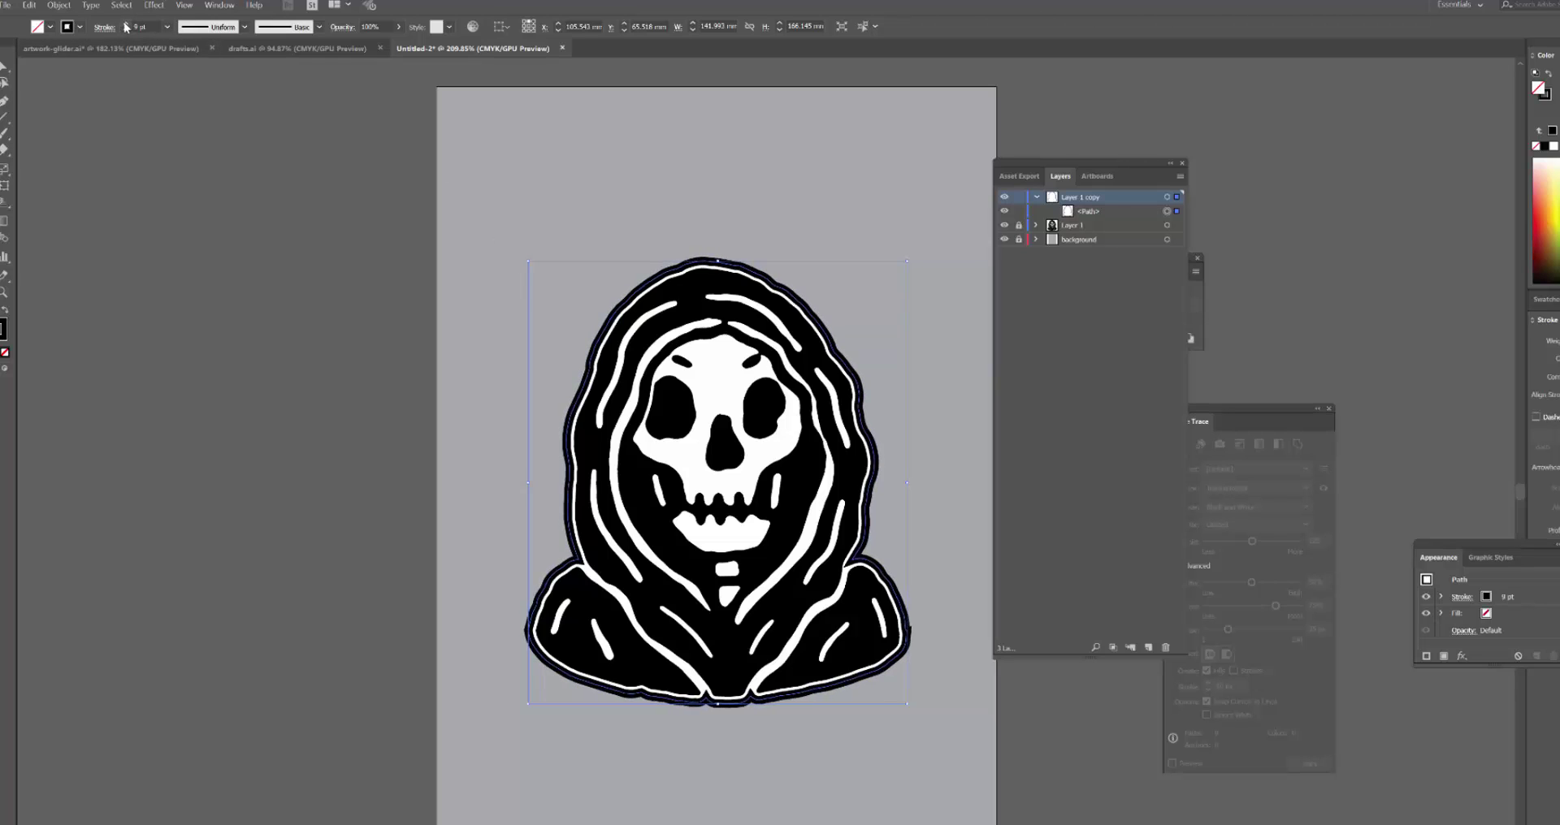
{"action": "left_click", "coordinate": [126, 24]}
{"action": "left_click", "coordinate": [126, 23]}
{"action": "left_click", "coordinate": [126, 23]}
{"action": "left_click", "coordinate": [126, 24]}
{"action": "left_click", "coordinate": [125, 23]}
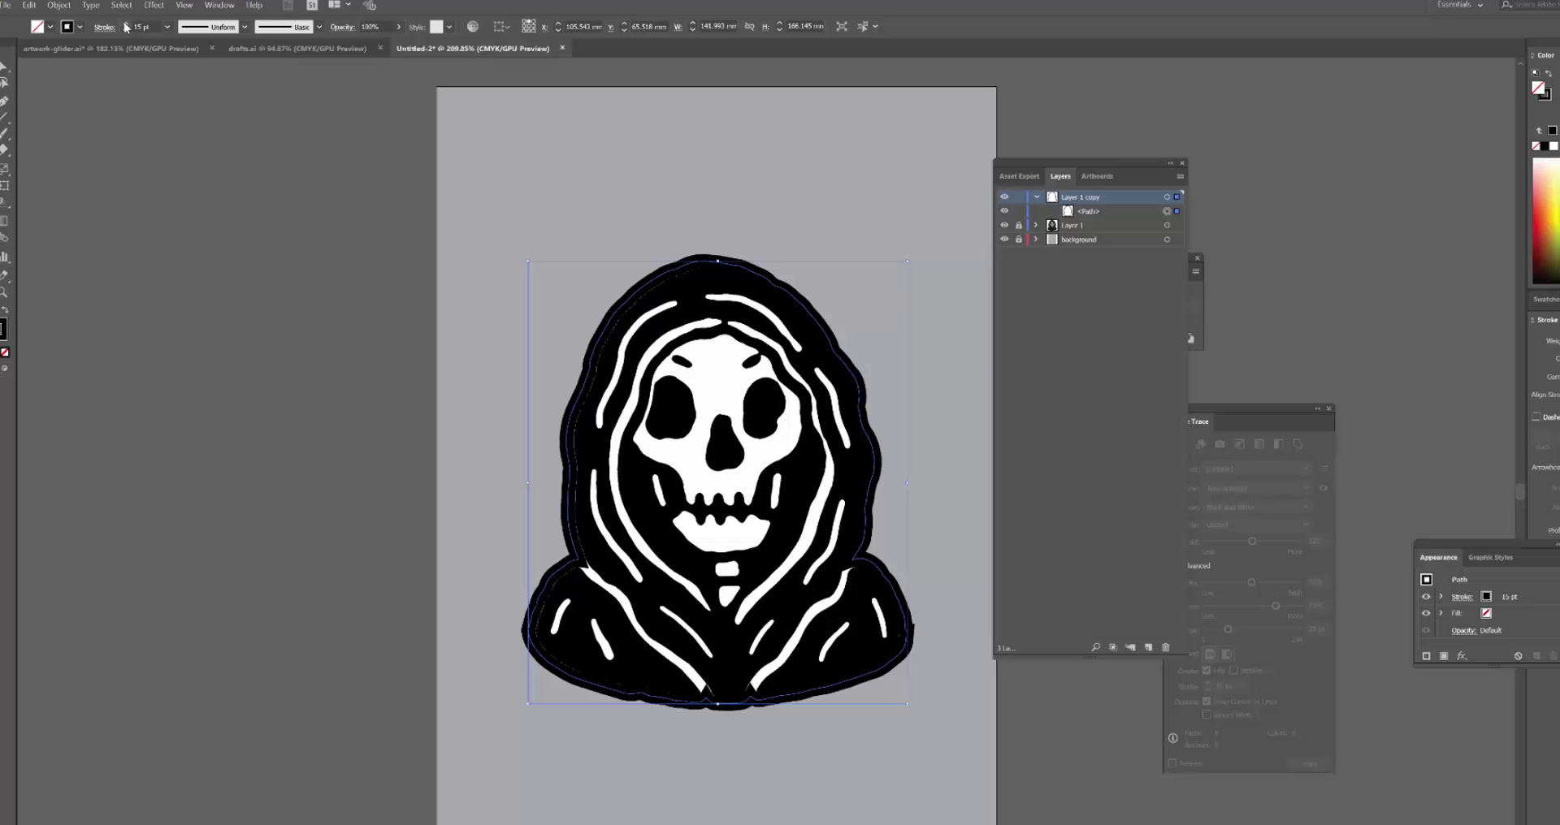
Expand the thick stroked outline into a filled shape from the Object menu.
{"action": "left_click", "coordinate": [59, 5]}
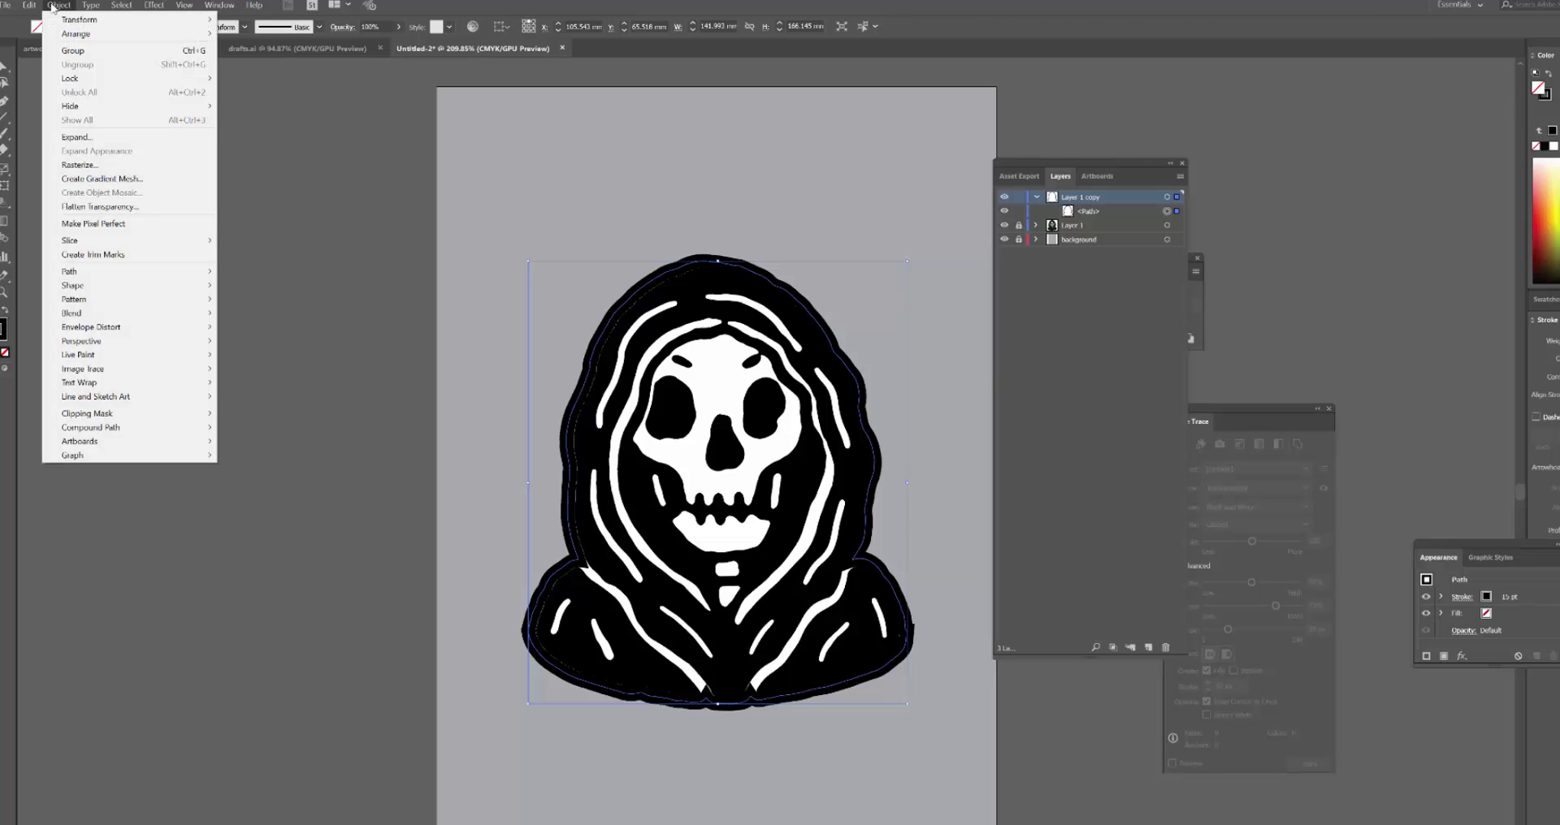
{"action": "left_click", "coordinate": [135, 136]}
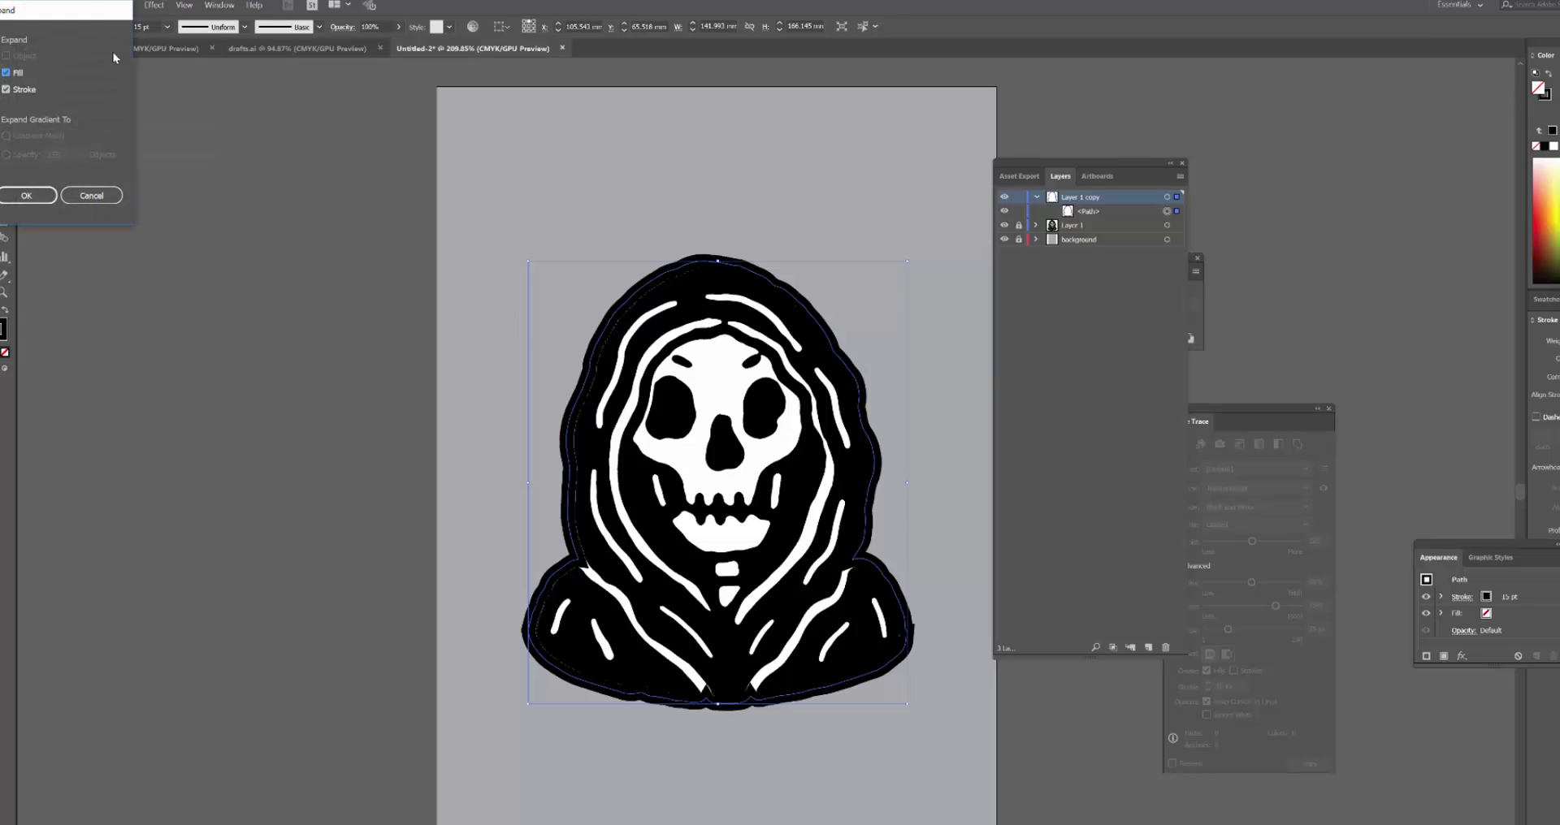
{"action": "left_click_drag", "start_coordinate": [118, 63], "coordinate": [340, 264]}
{"action": "left_click", "coordinate": [248, 396]}
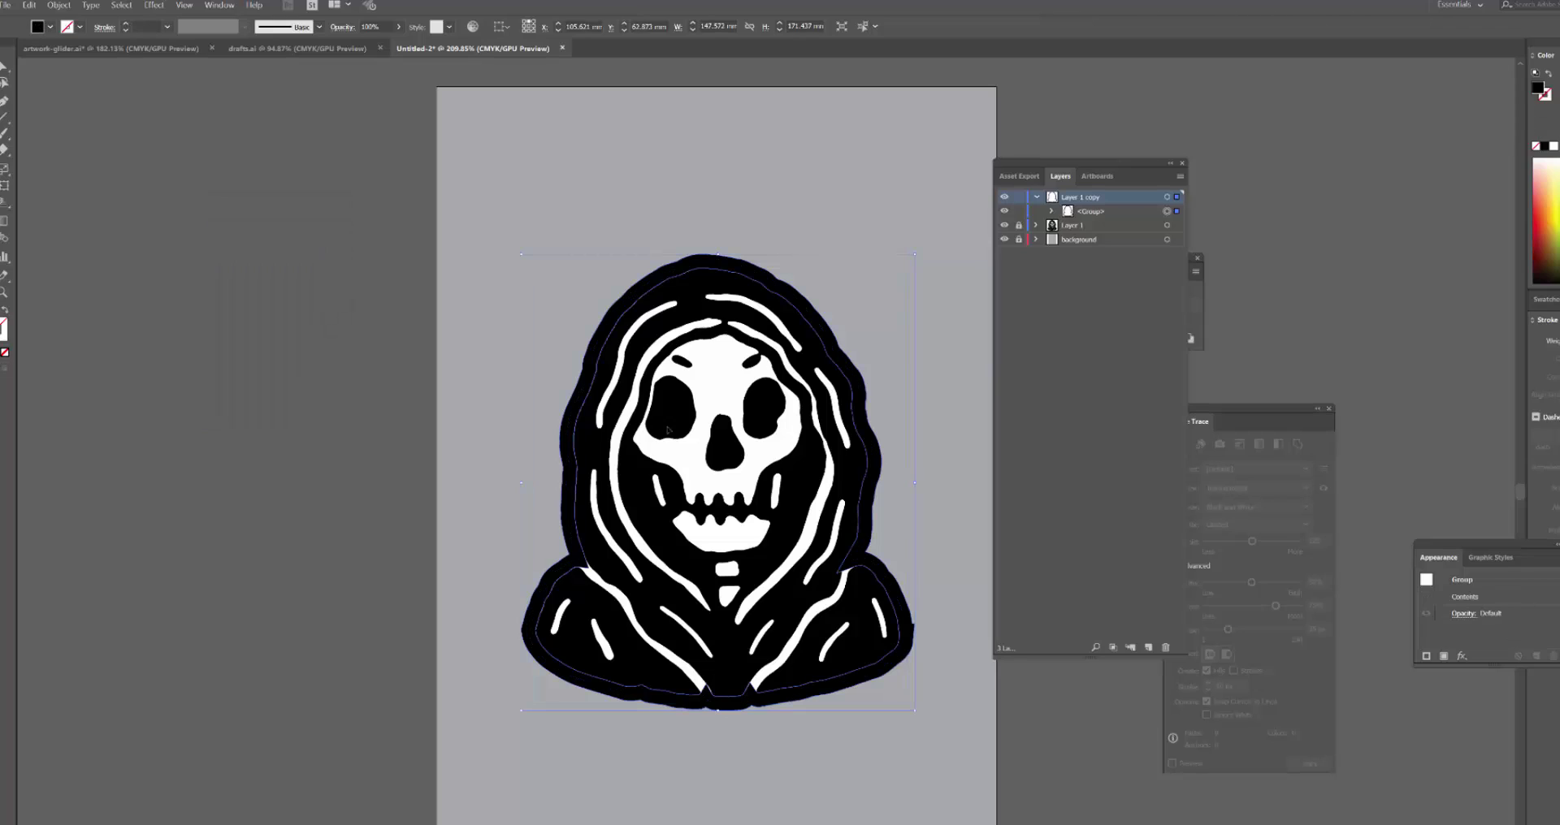
Make the expanded outline a compound path and Unite it into one solid skull silhouette.
{"action": "left_click_drag", "start_coordinate": [1104, 166], "coordinate": [1329, 174]}
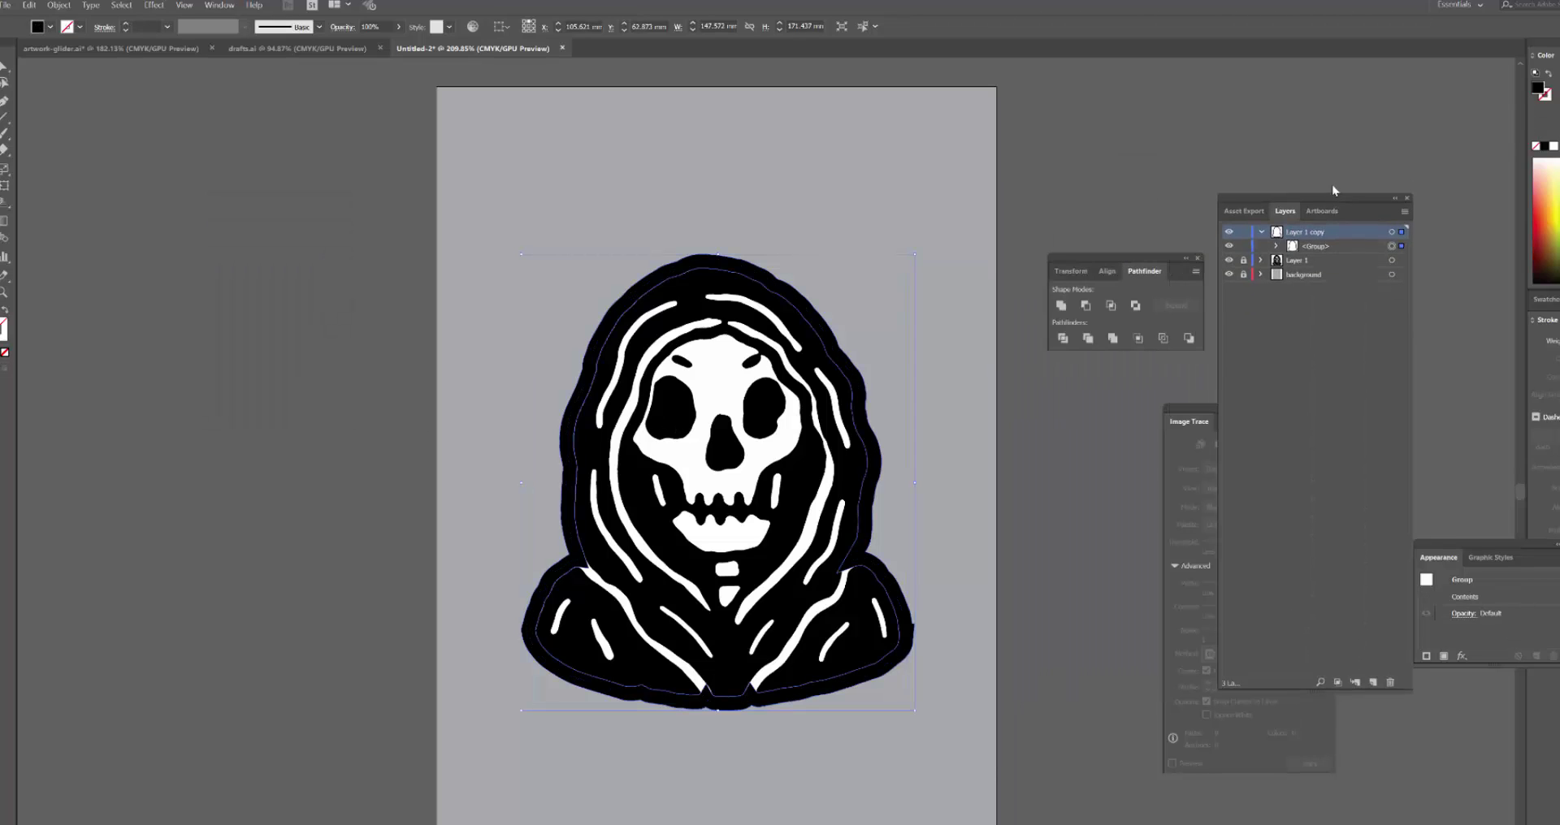
{"action": "key", "text": "ctrl+8"}
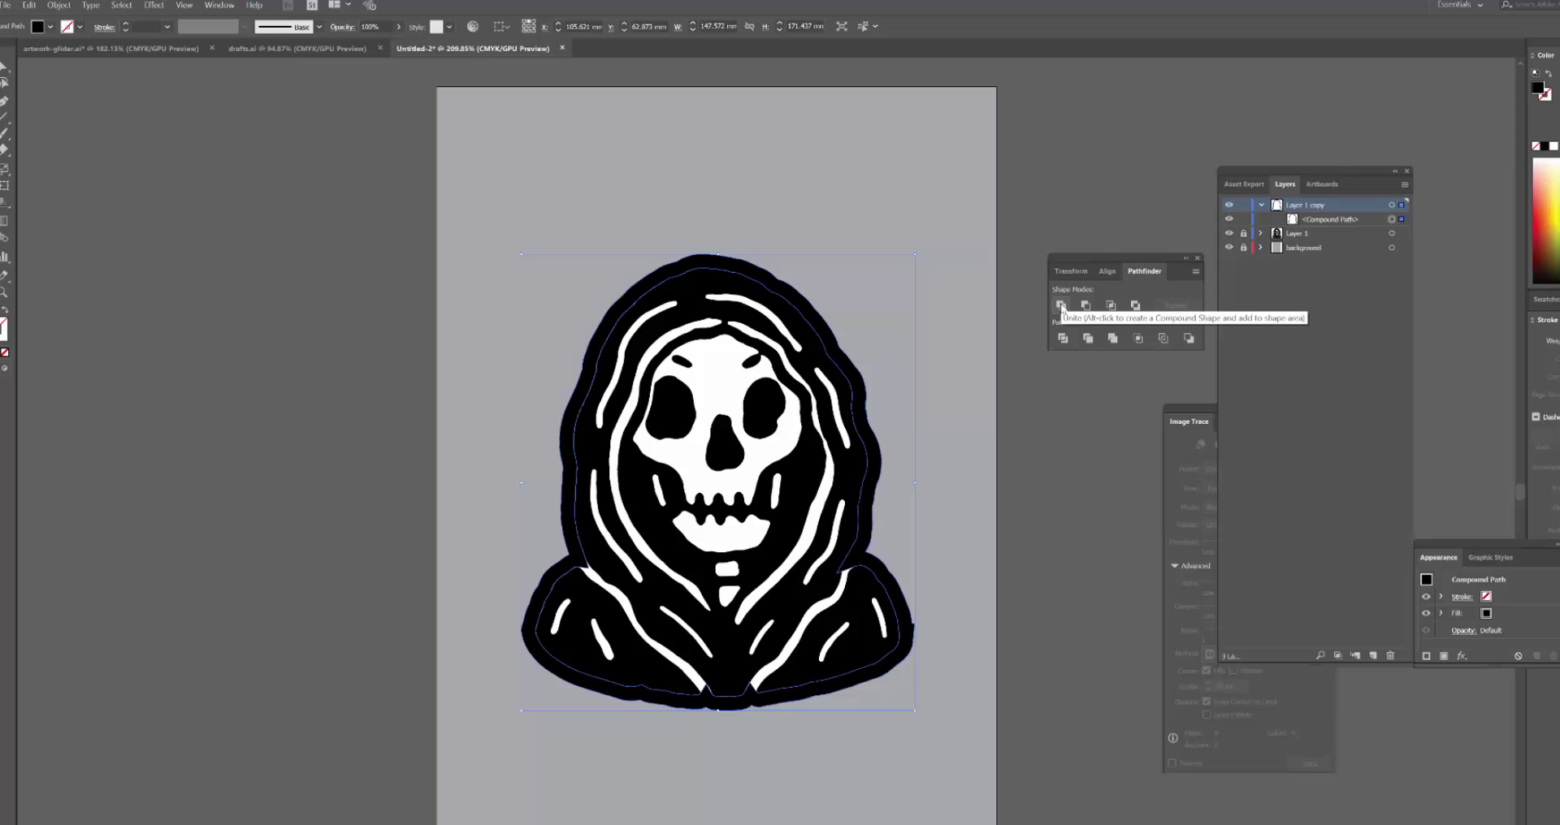
{"action": "left_click", "coordinate": [744, 354]}
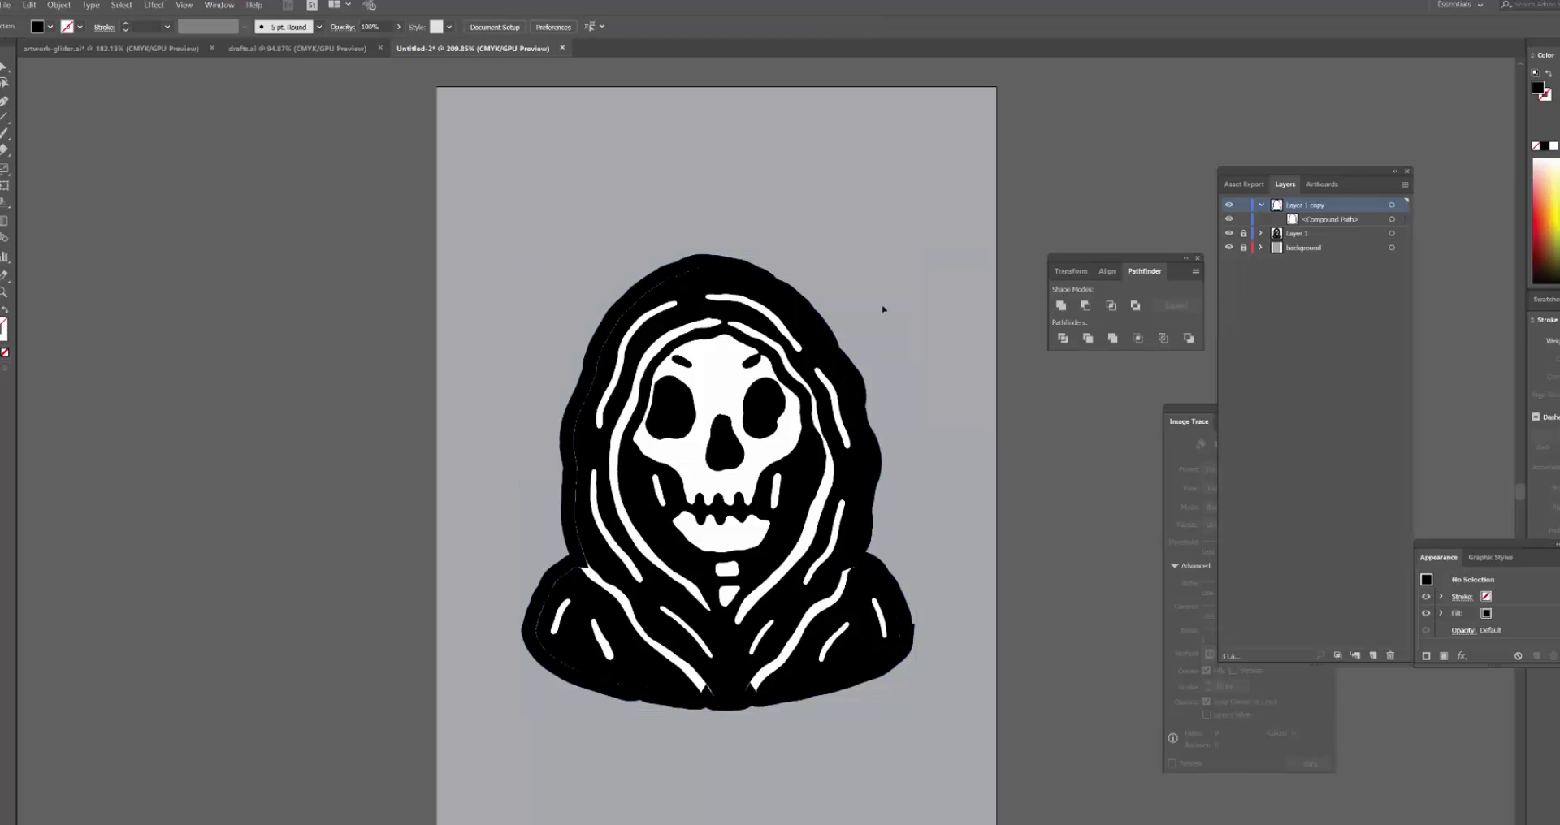
{"action": "left_click", "coordinate": [776, 295]}
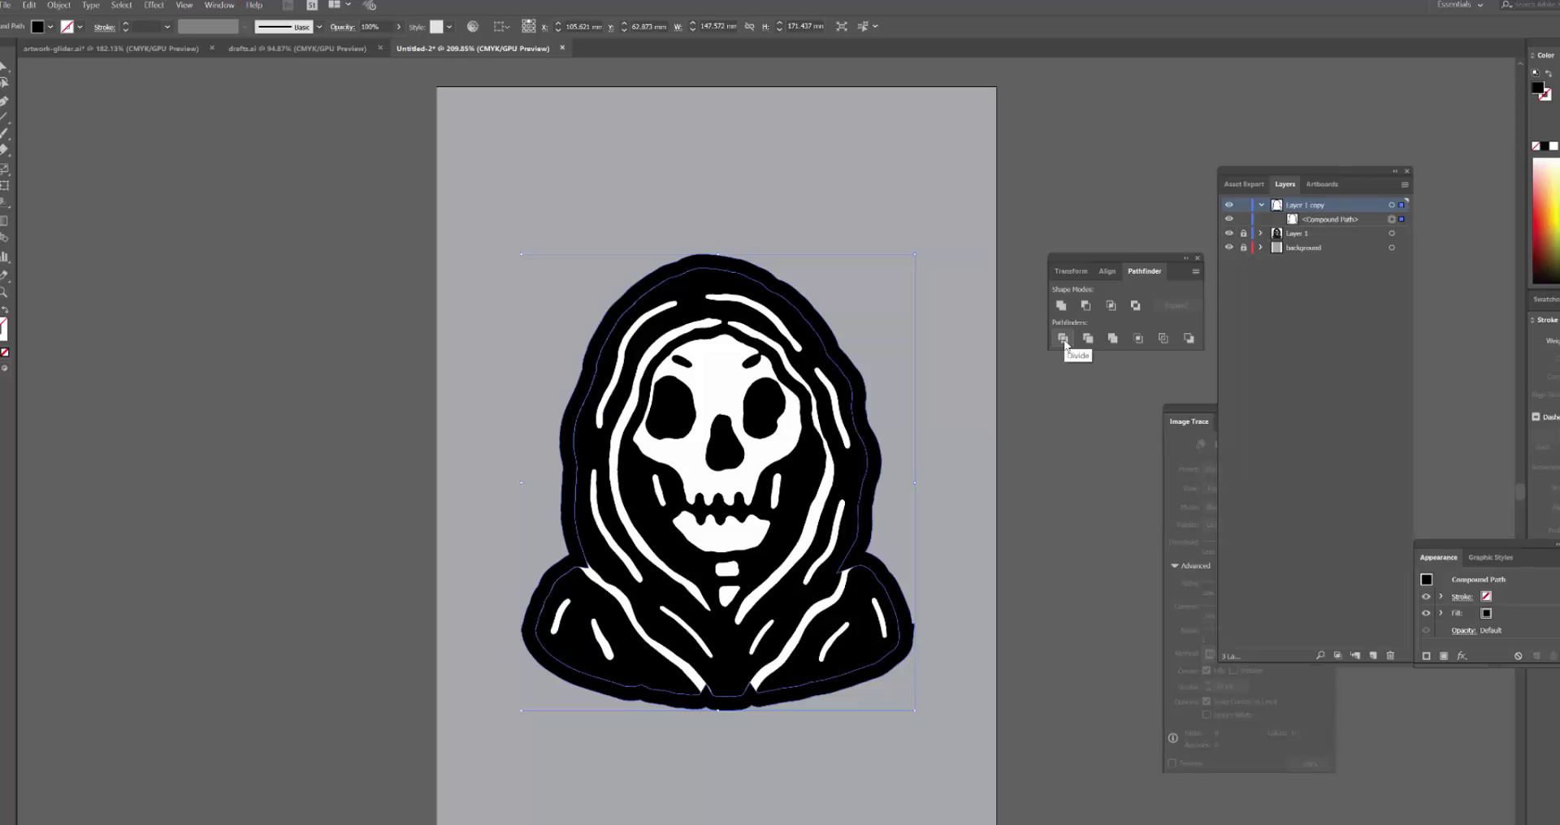
{"action": "left_click", "coordinate": [1060, 307]}
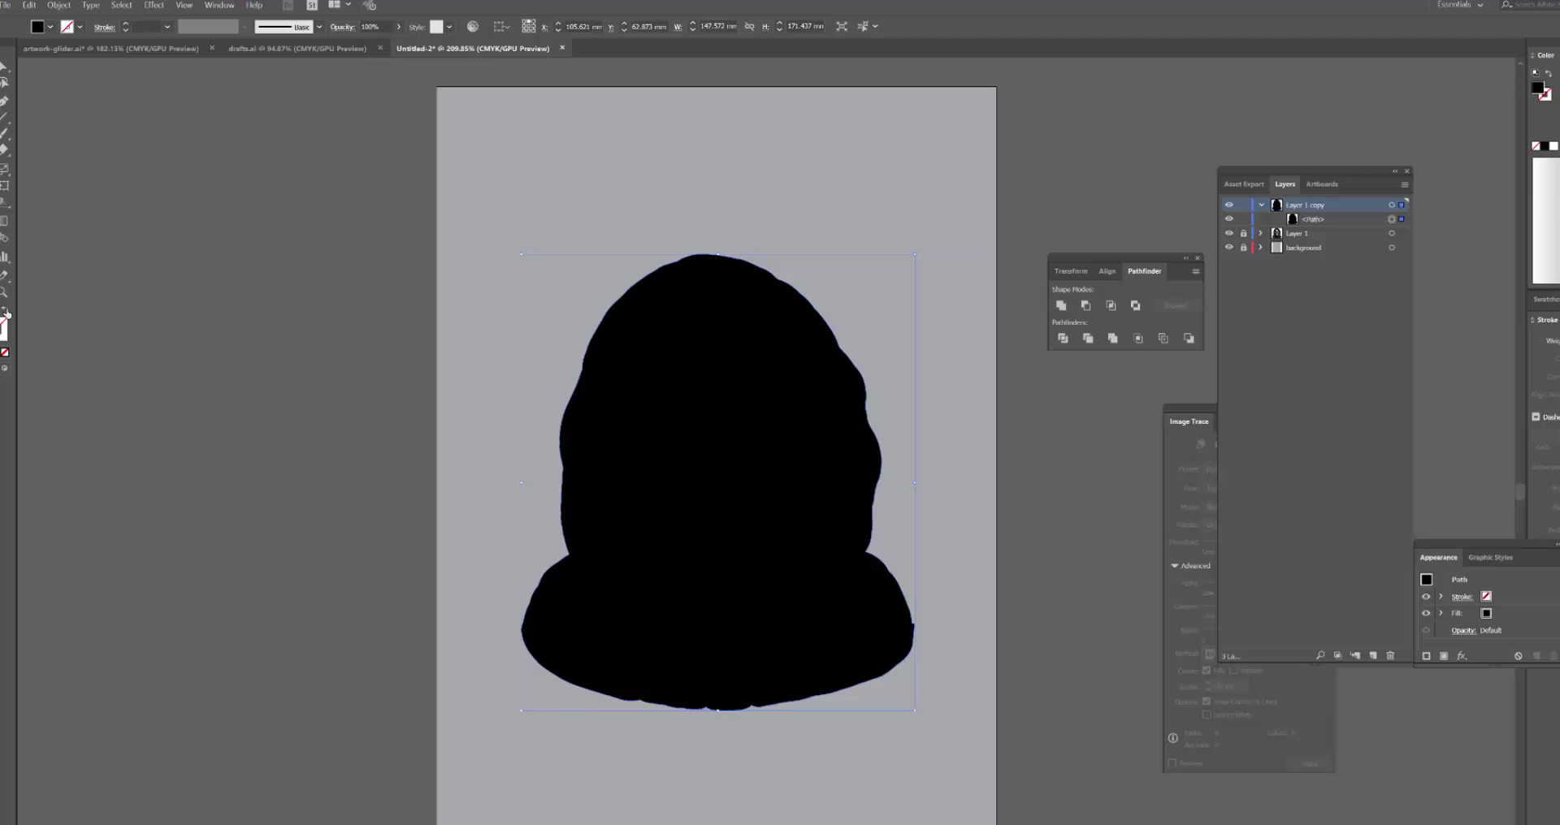
Fill the silhouette white and rename the 'Layer 1 copy' layer to 'Cut Line'.
{"action": "left_click", "coordinate": [1553, 146]}
{"action": "left_click", "coordinate": [505, 371]}
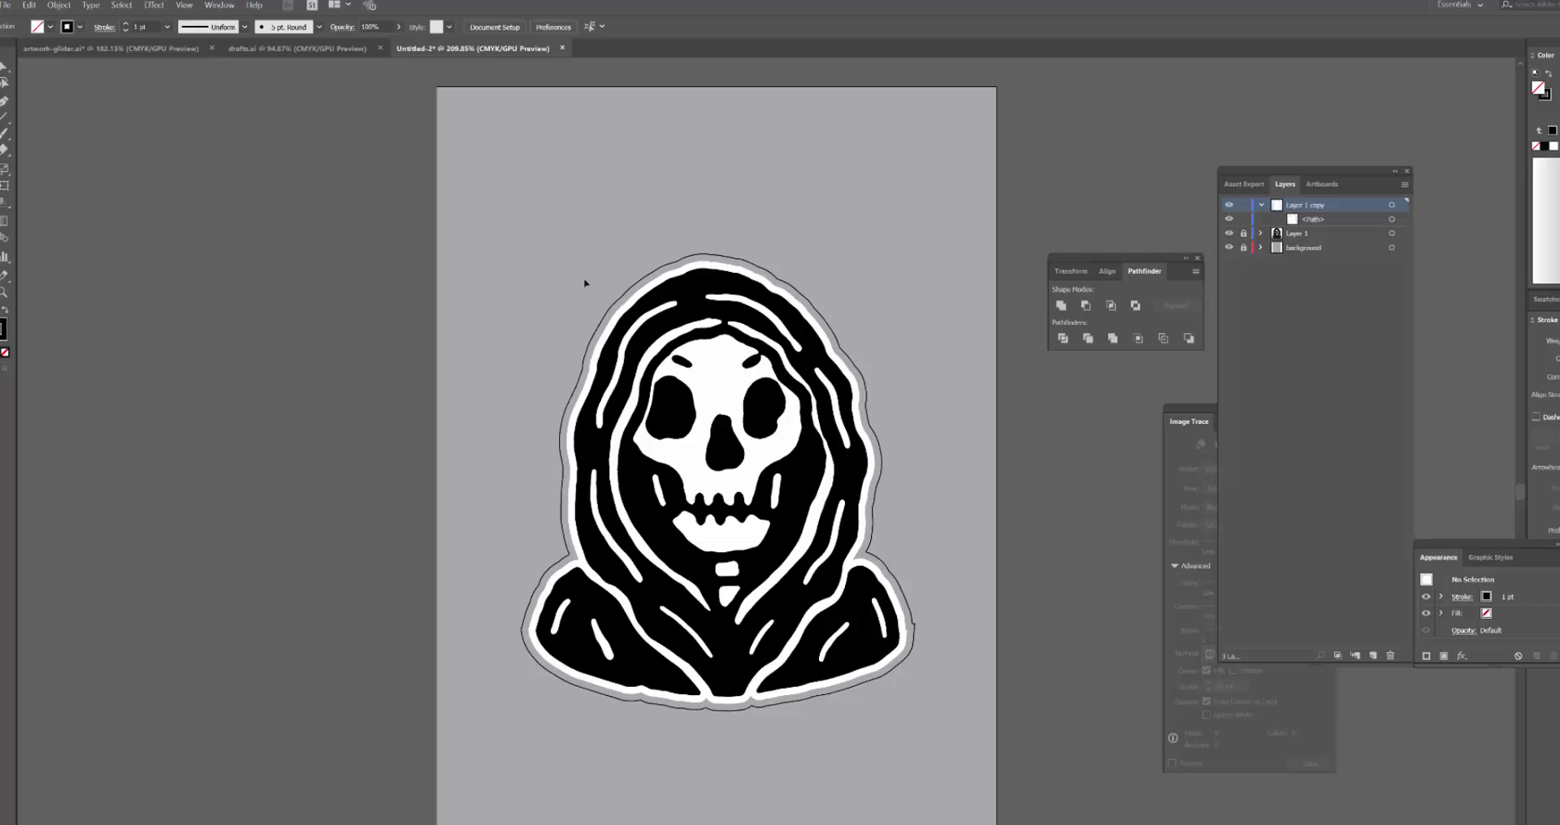
{"action": "scroll", "coordinate": [584, 283], "scroll_direction": "down", "scroll_amount": 1}
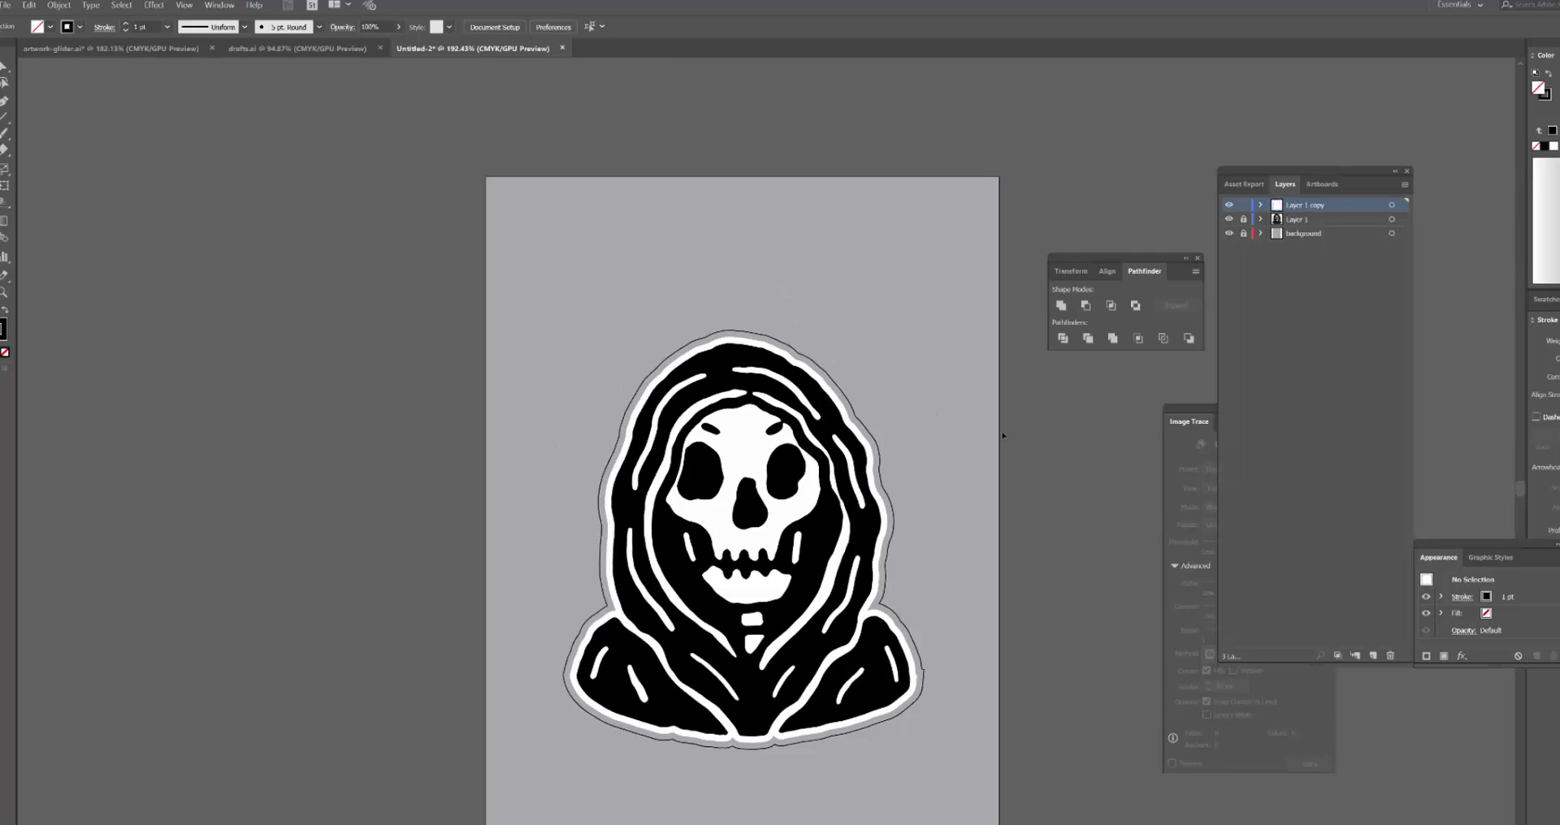
{"action": "double_click", "coordinate": [1300, 204]}
{"action": "type", "text": "Cut Line"}
{"action": "key", "text": "Return"}
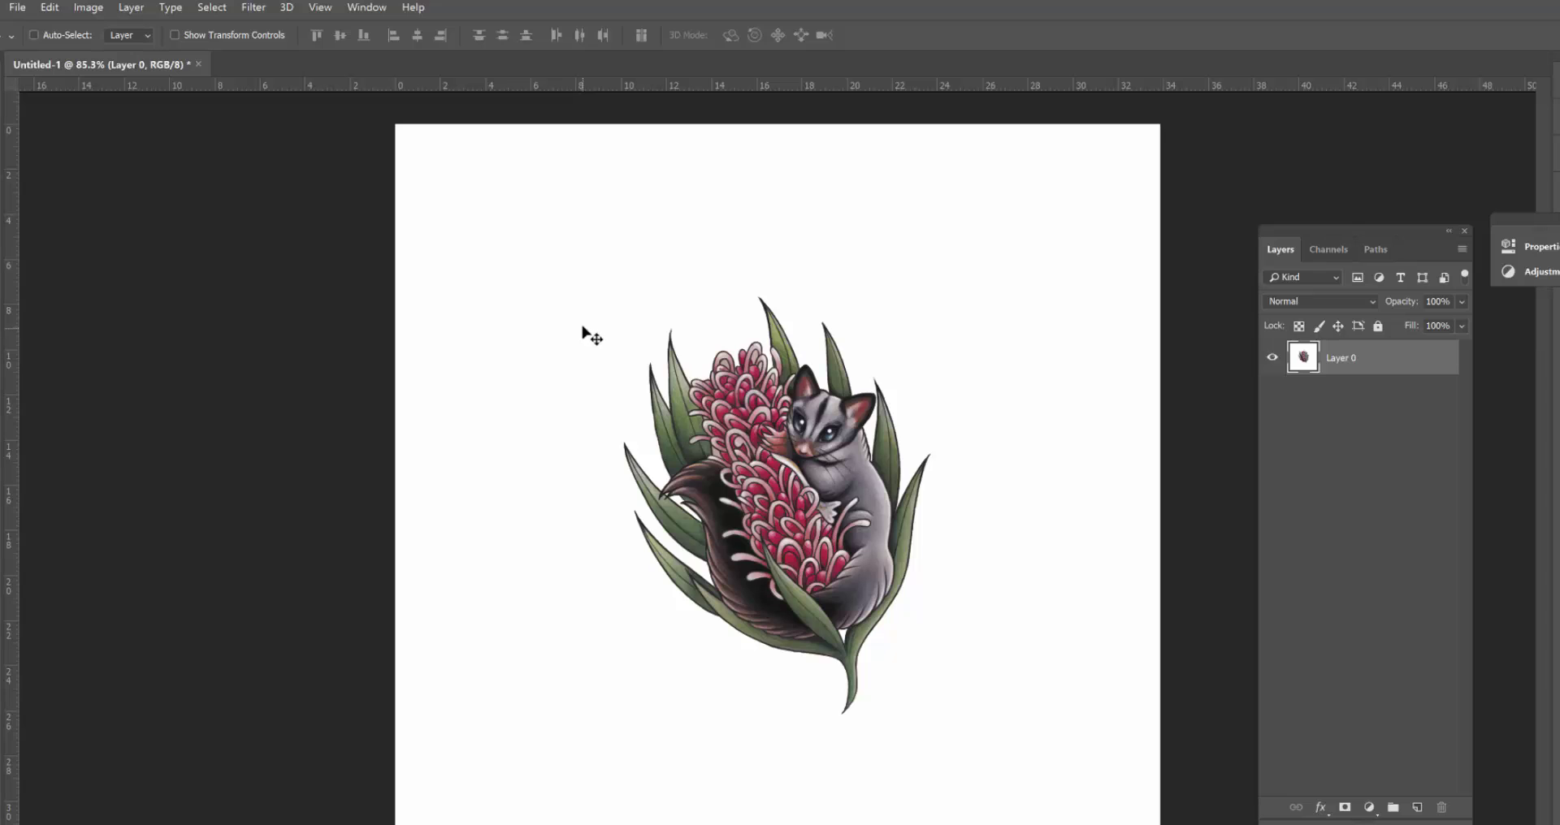
Select the white background around the possum artwork with the Magic Wand.
{"action": "key", "text": "w"}
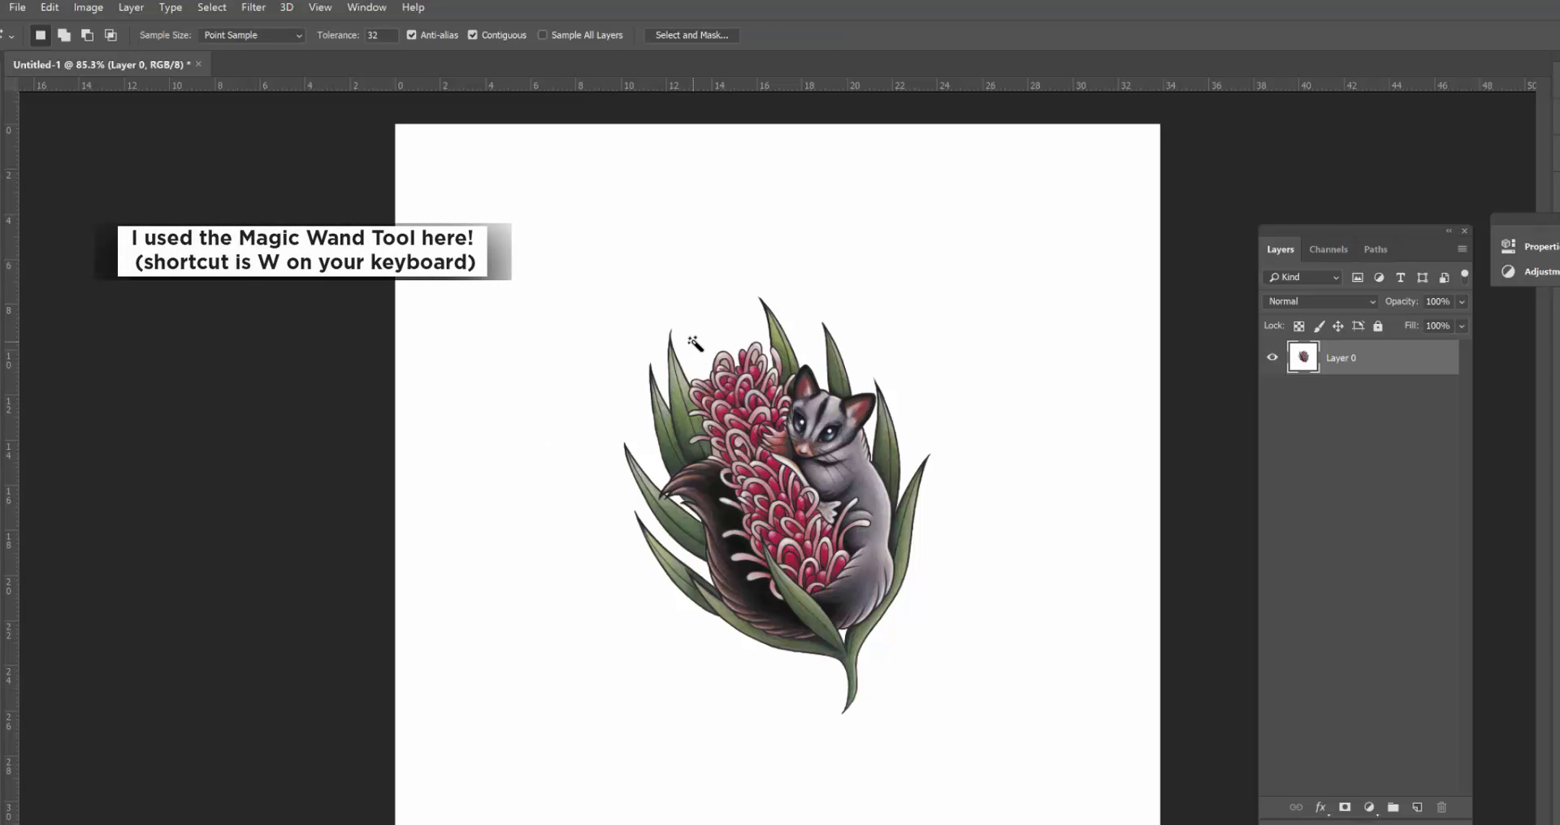
{"action": "left_click", "coordinate": [985, 345]}
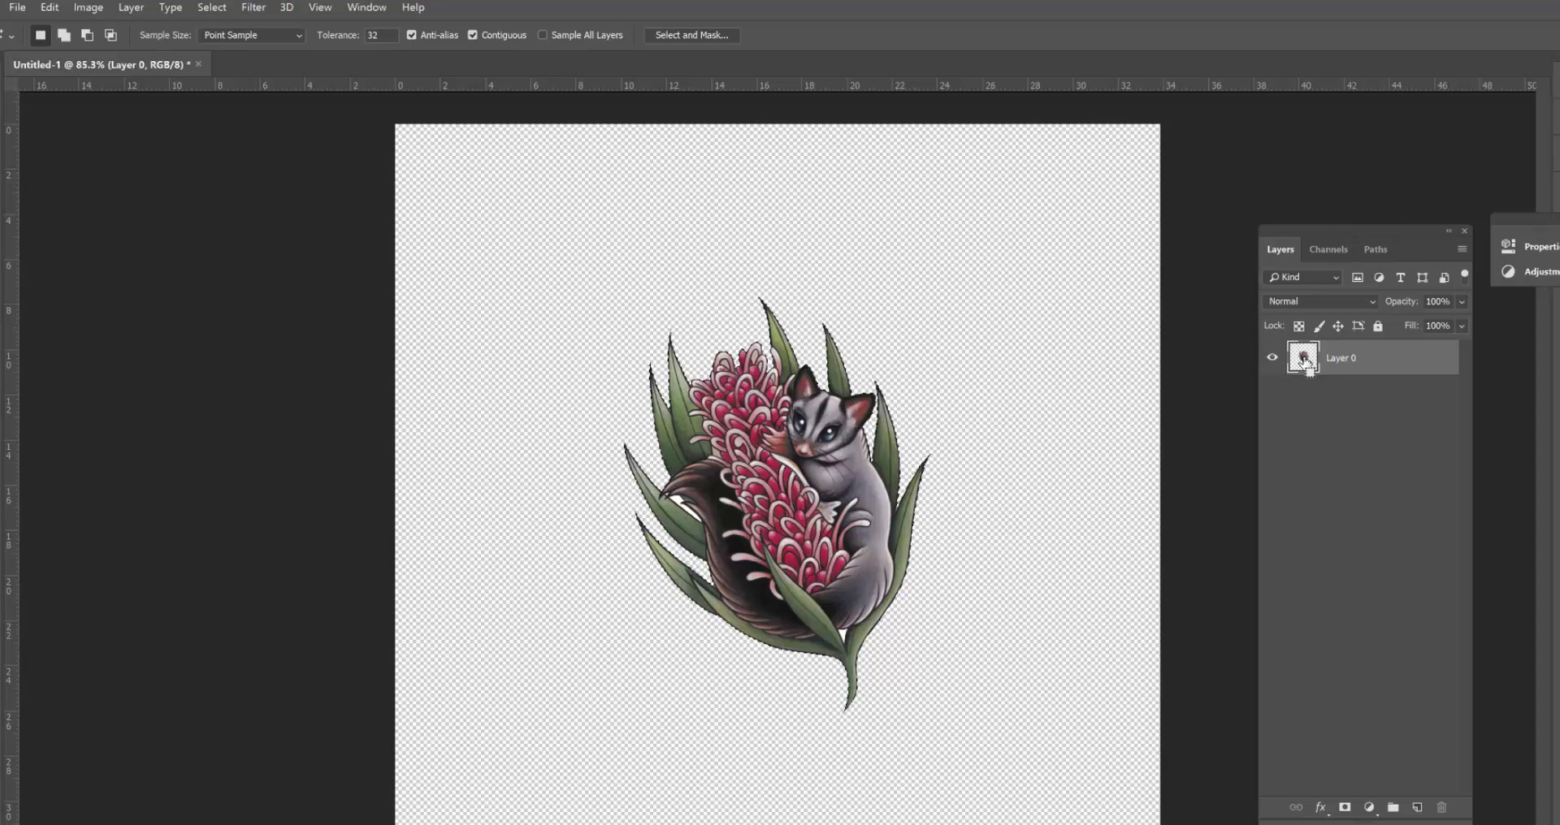
Convert the selection into a work path tracing the possum outline from the Paths panel.
{"action": "left_click", "coordinate": [1373, 252]}
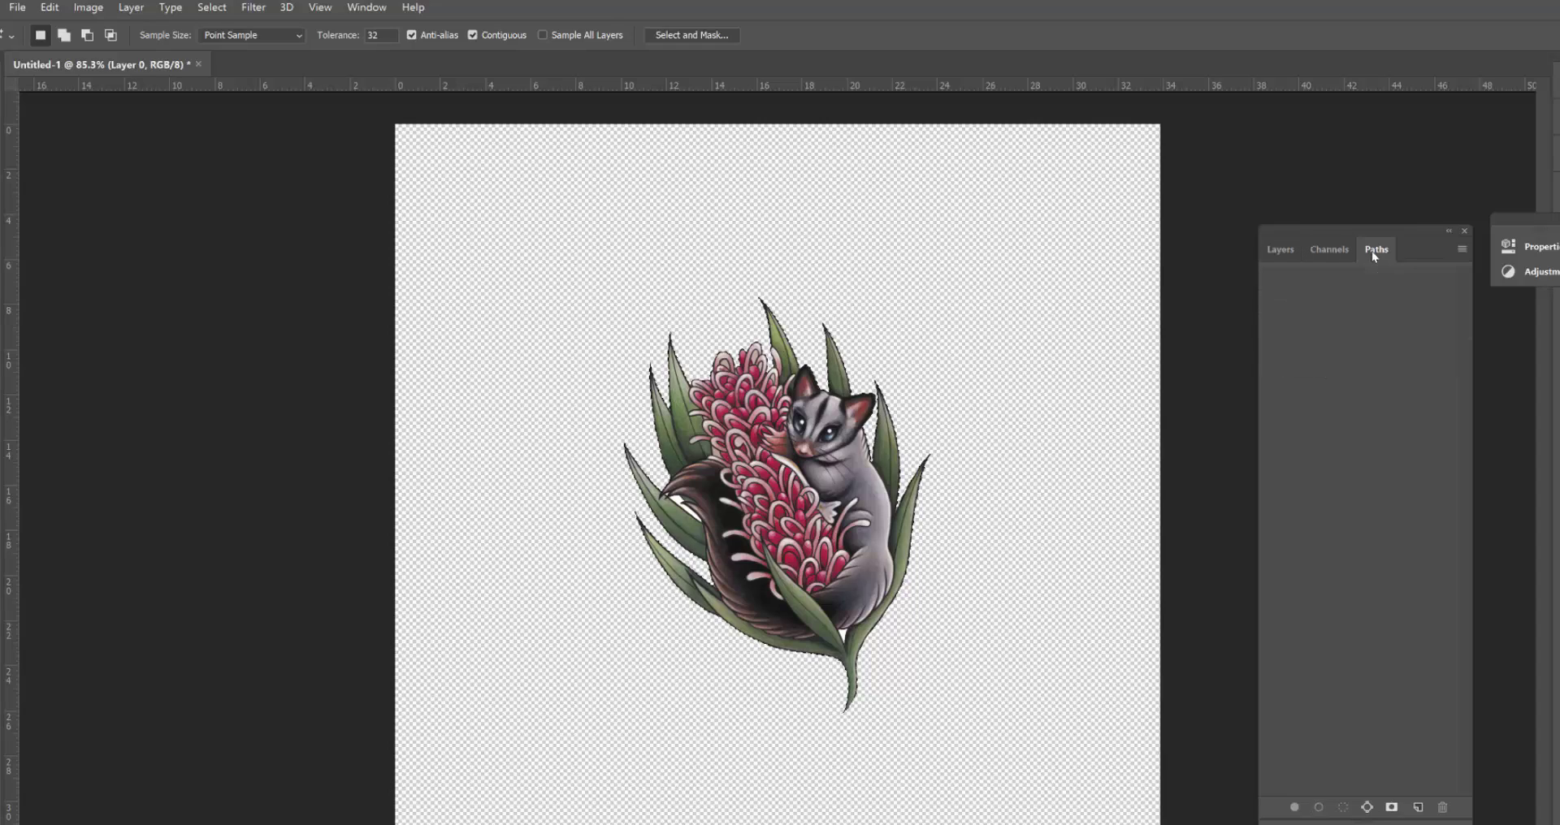
{"action": "left_click", "coordinate": [1368, 808]}
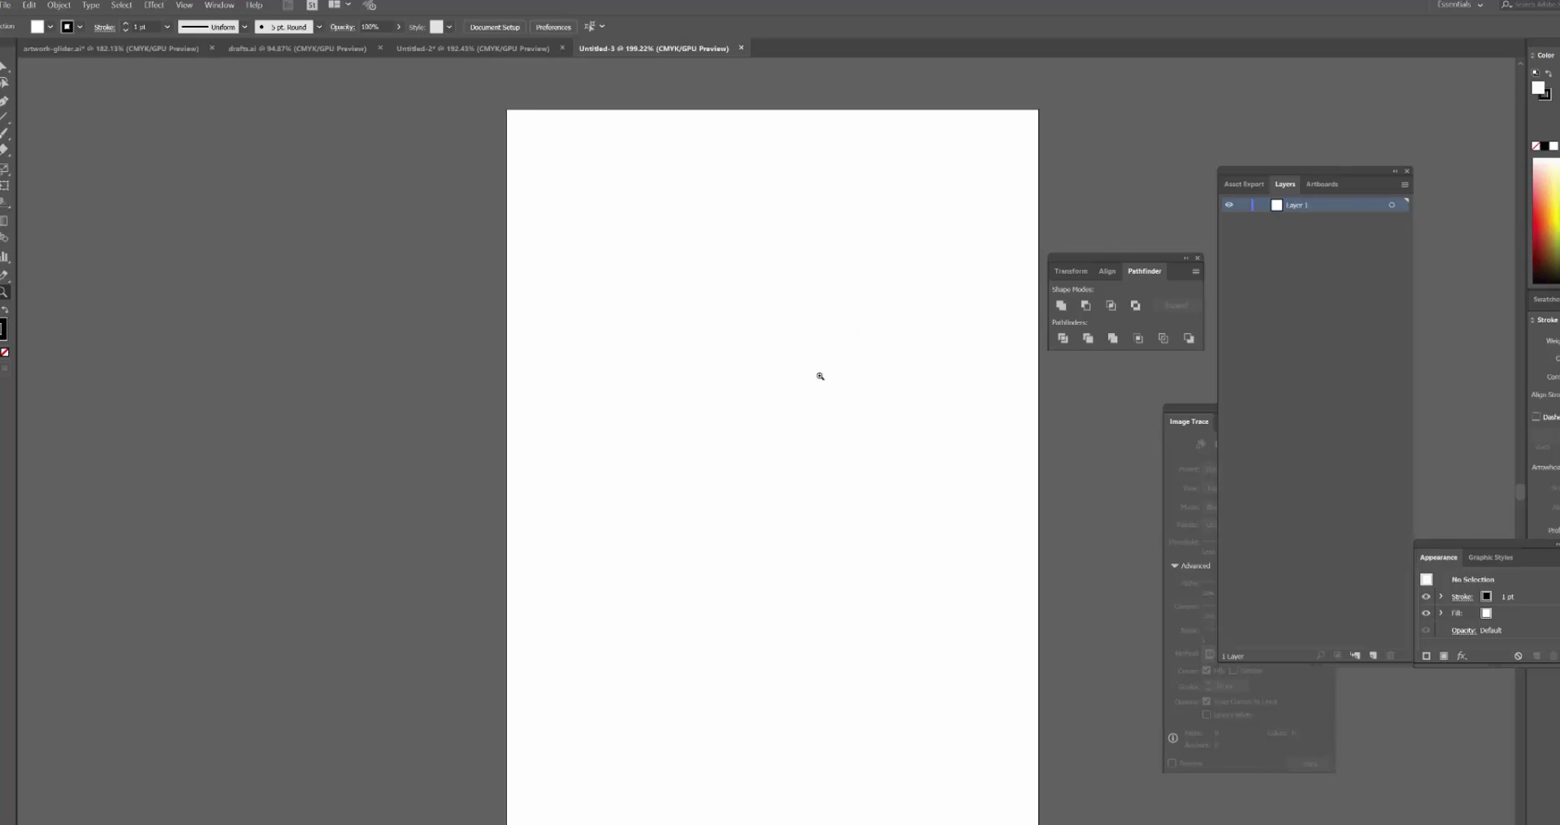
Paste the copied possum path into the new document as a compound path.
{"action": "key", "text": "ctrl+v"}
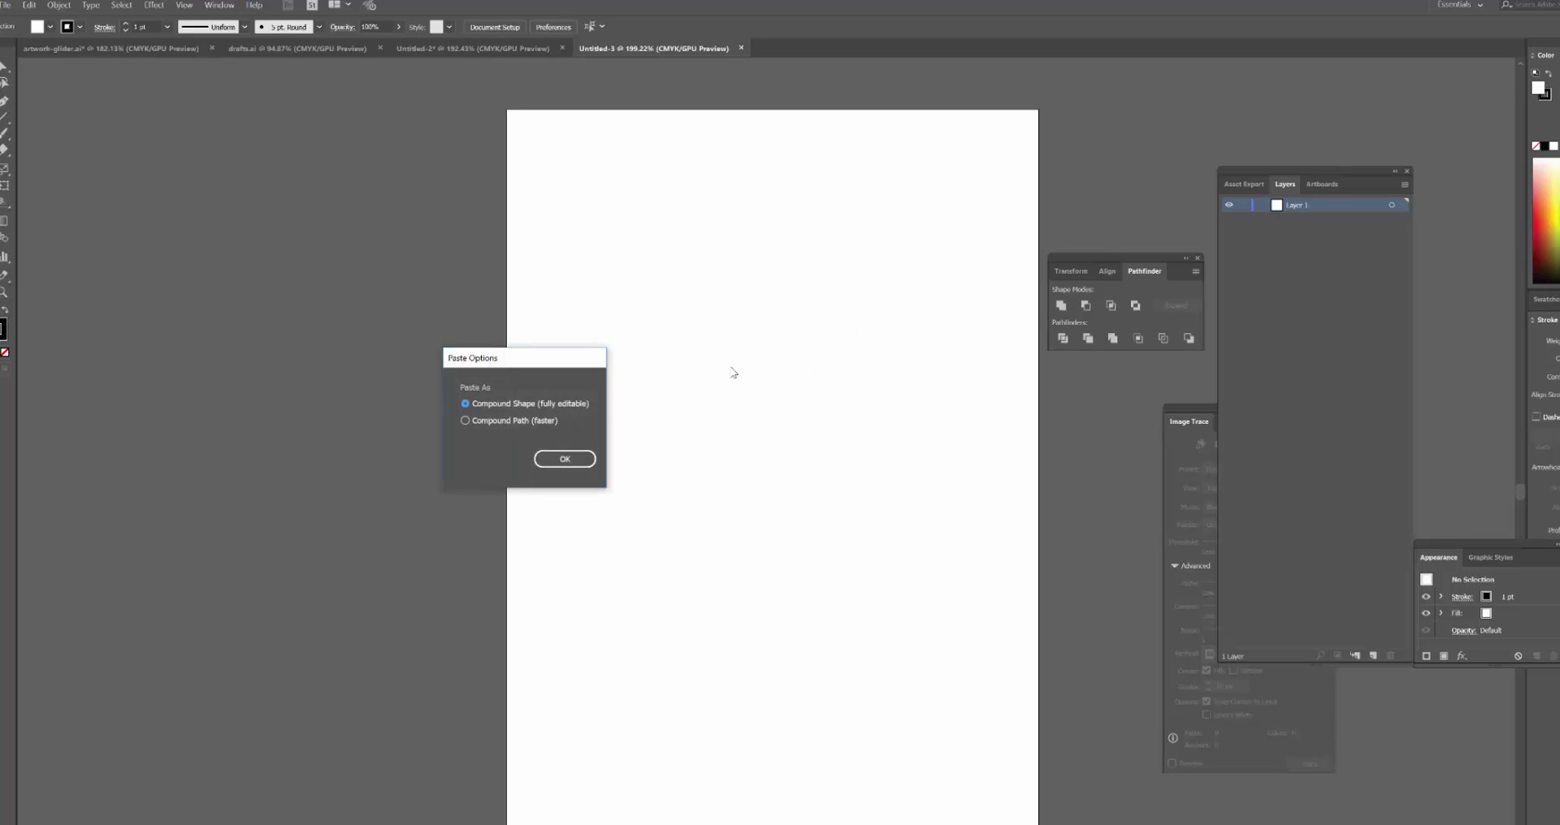
{"action": "left_click", "coordinate": [487, 420]}
{"action": "left_click", "coordinate": [564, 459]}
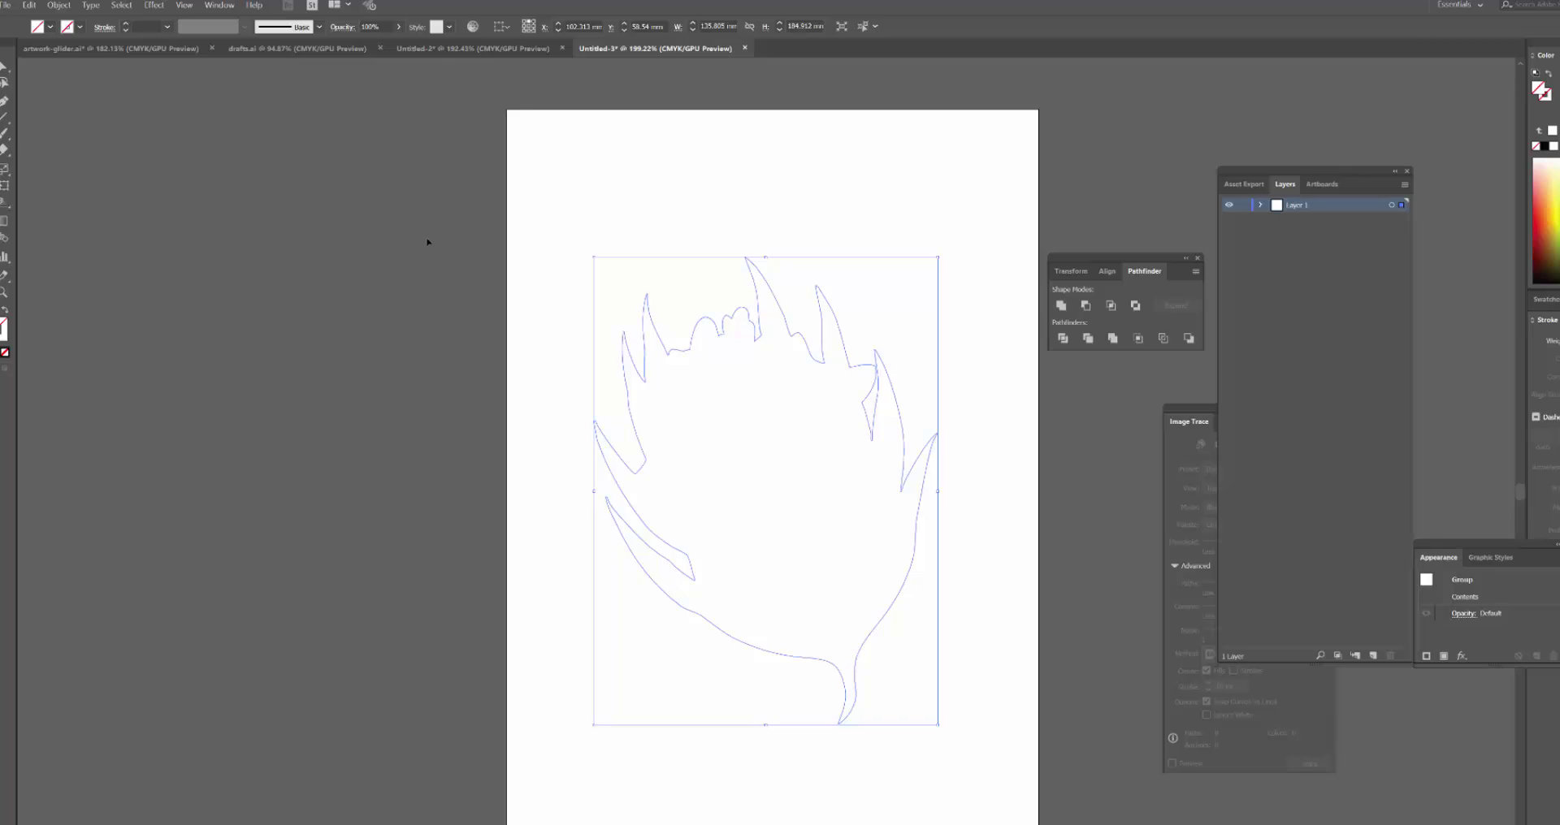
Give the pasted outline a magenta stroke and deselect it.
{"action": "left_click", "coordinate": [79, 27]}
{"action": "left_click", "coordinate": [61, 50]}
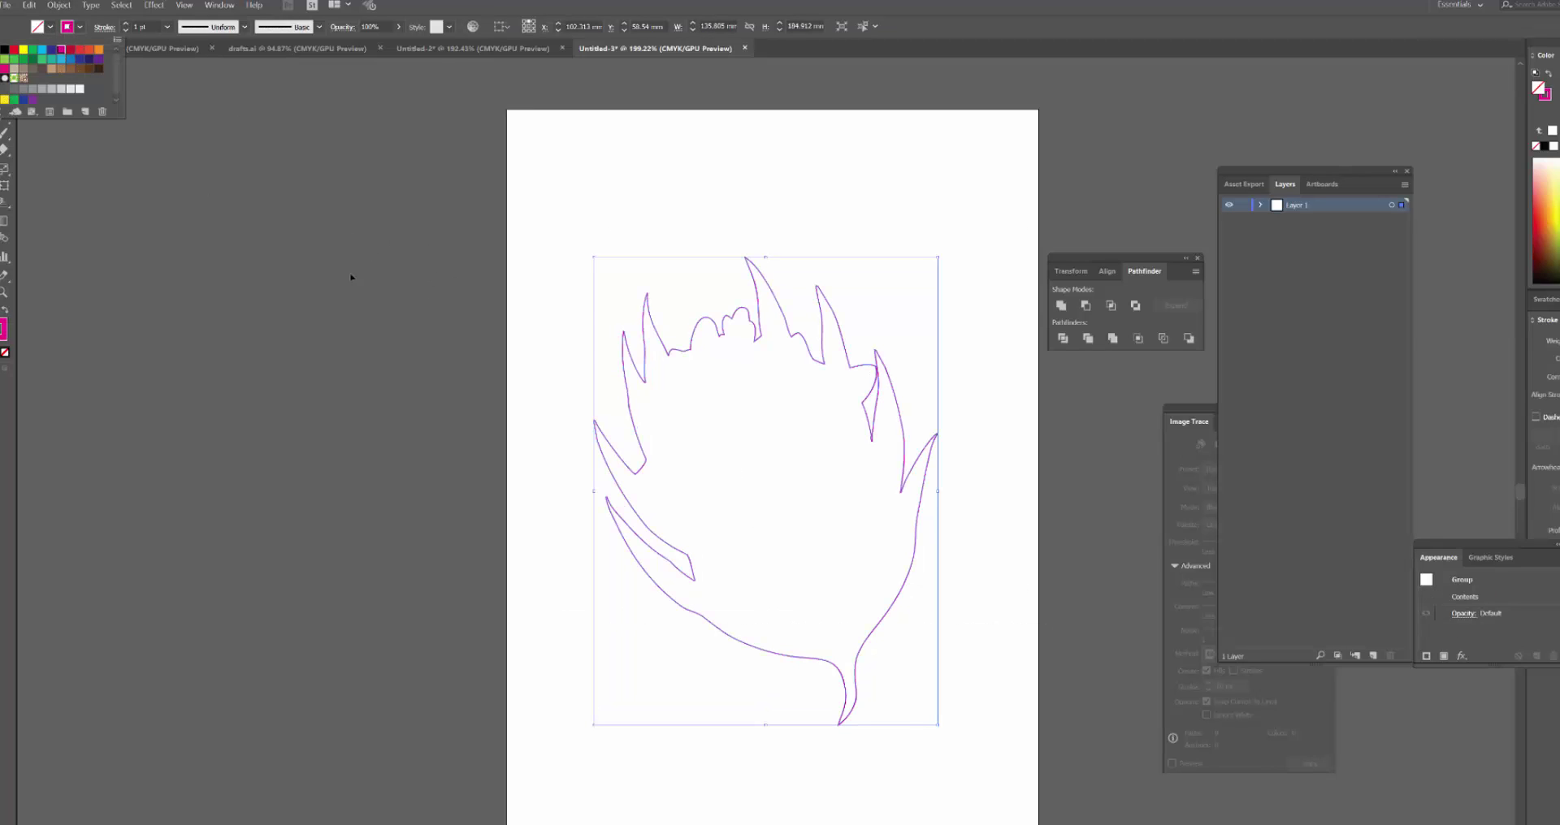
{"action": "left_click", "coordinate": [816, 500]}
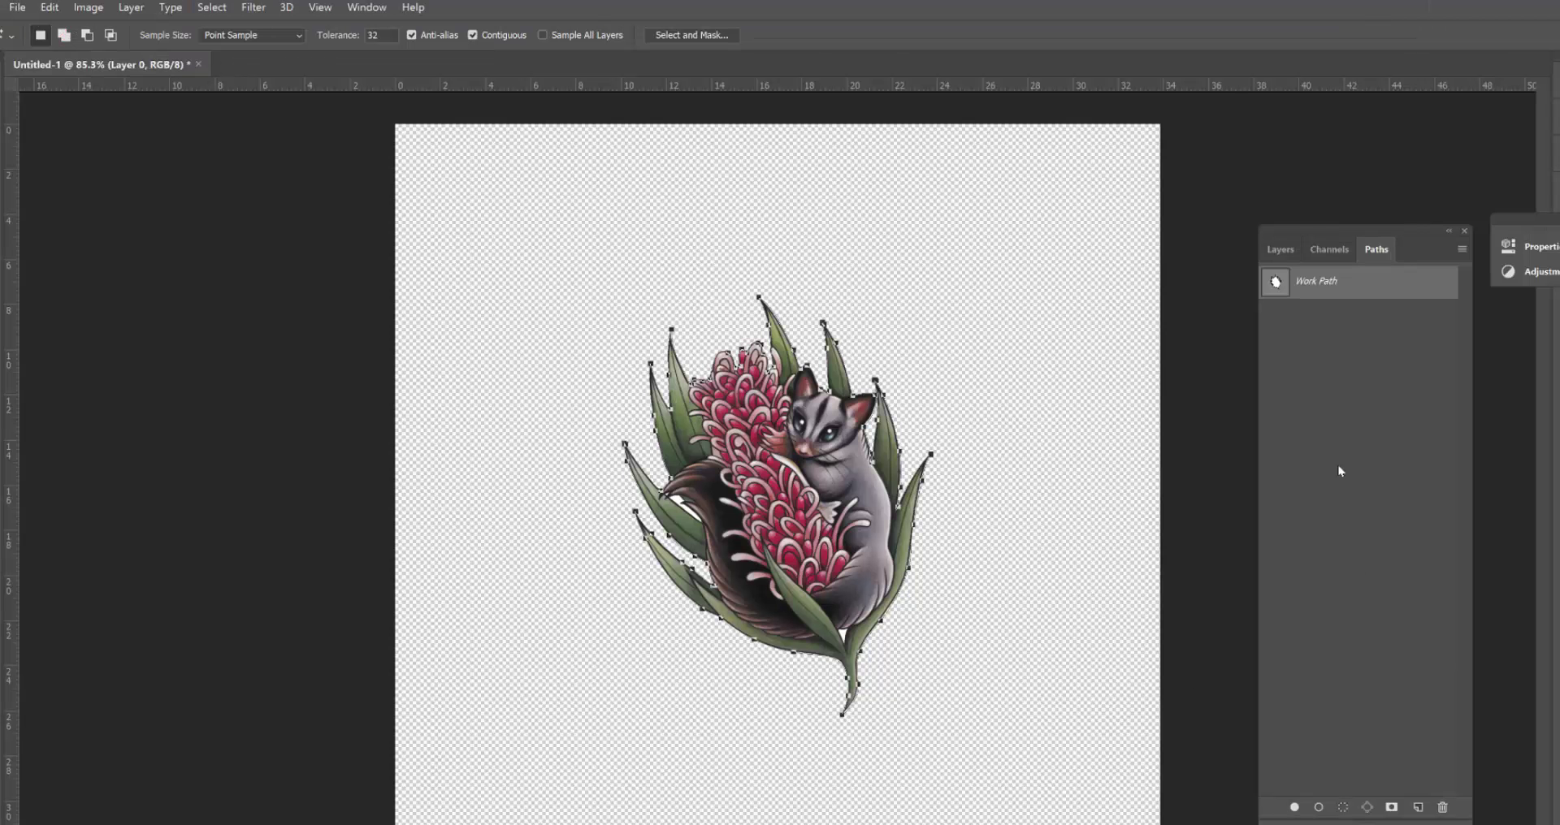
Delete the work path and load Layer 0's pixels as a selection of the possum artwork.
{"action": "left_click", "coordinate": [1442, 808]}
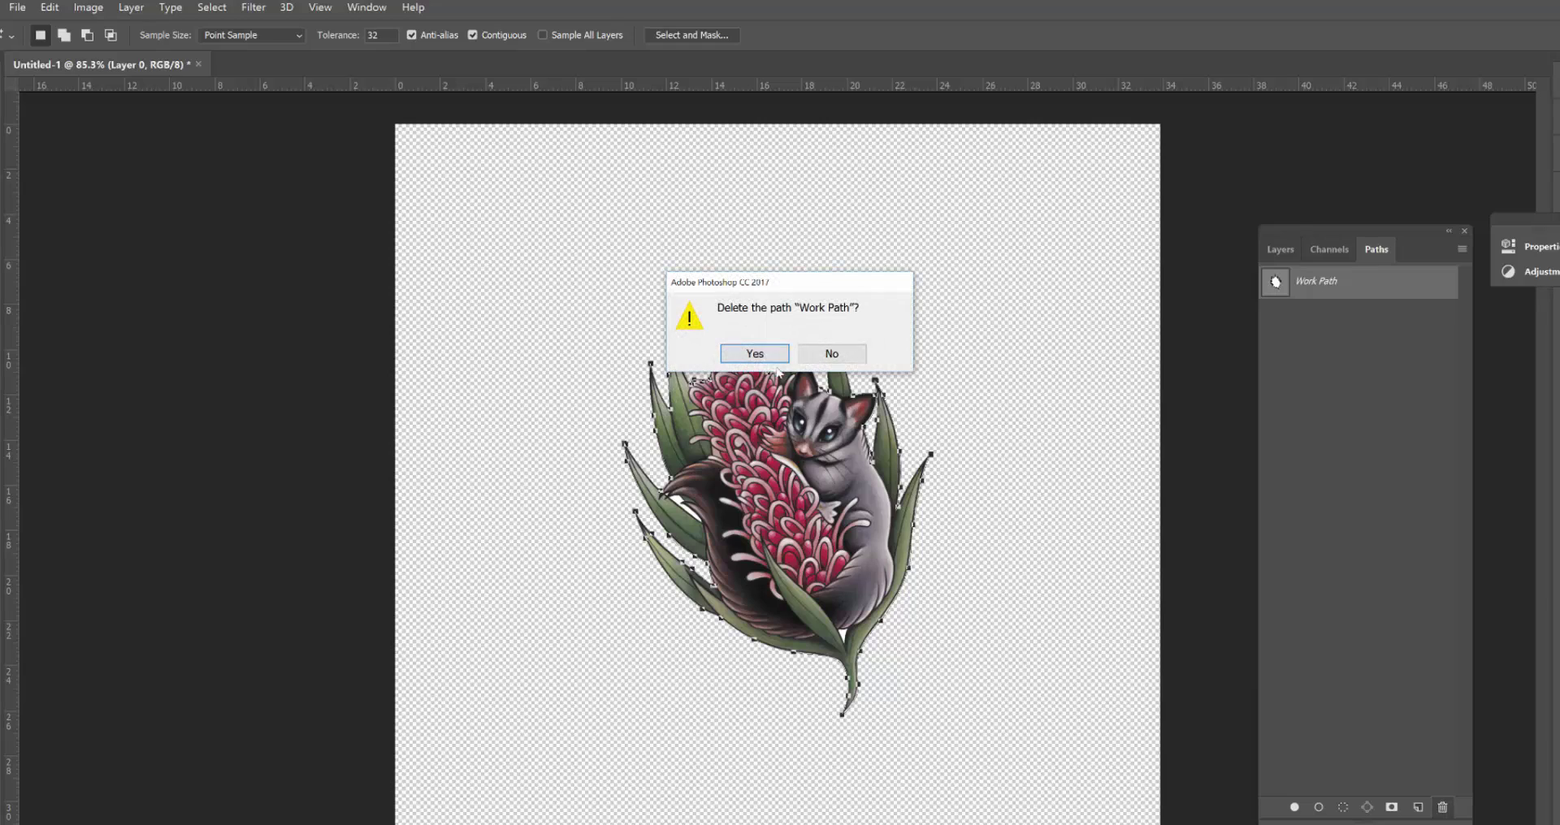
{"action": "left_click", "coordinate": [721, 355]}
{"action": "left_click", "coordinate": [1279, 249]}
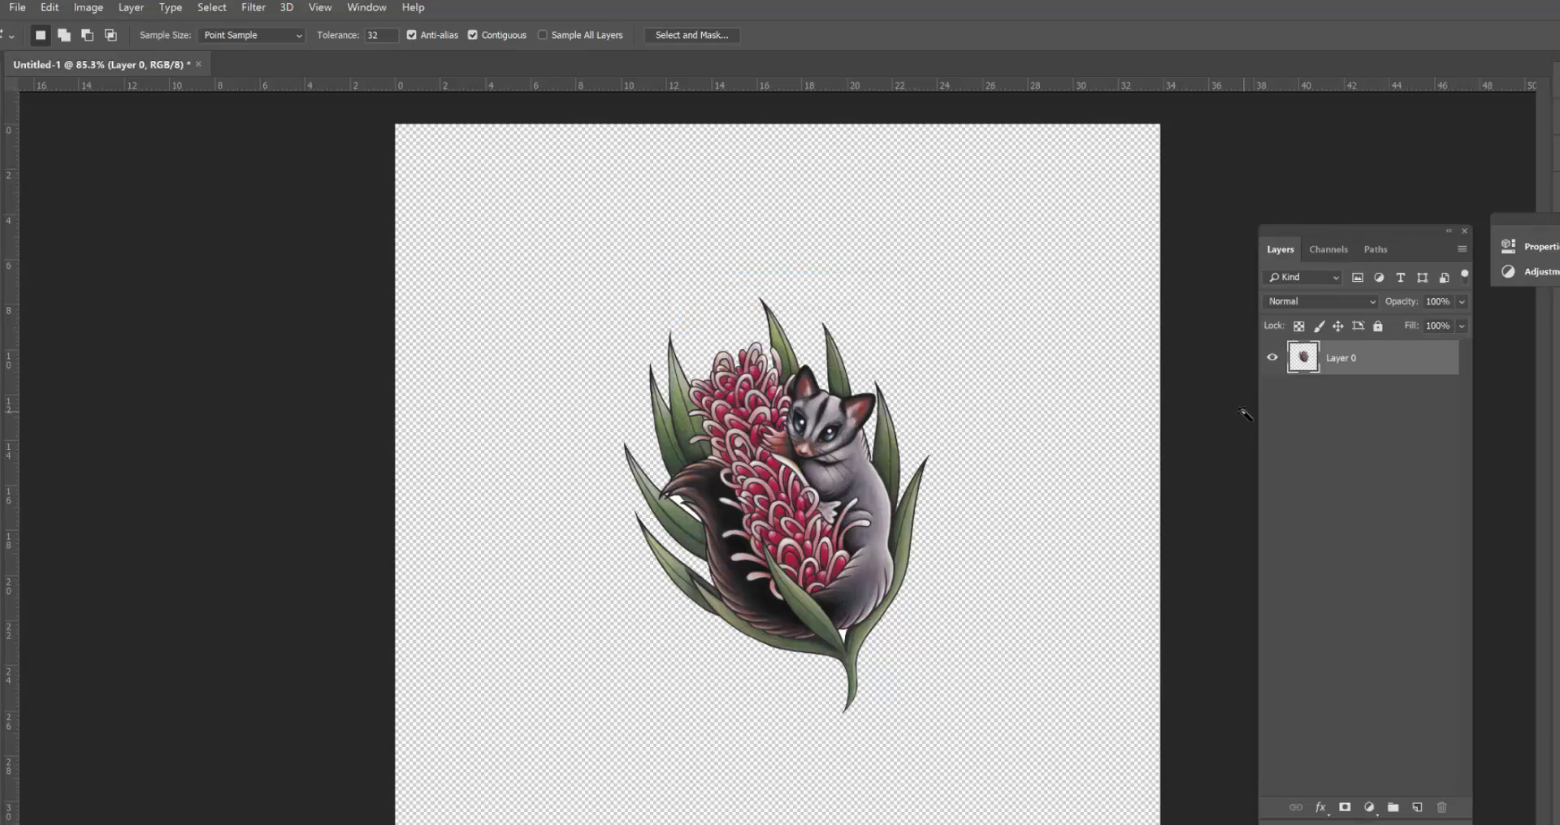
{"action": "left_click", "coordinate": [1303, 360], "text": "ctrl"}
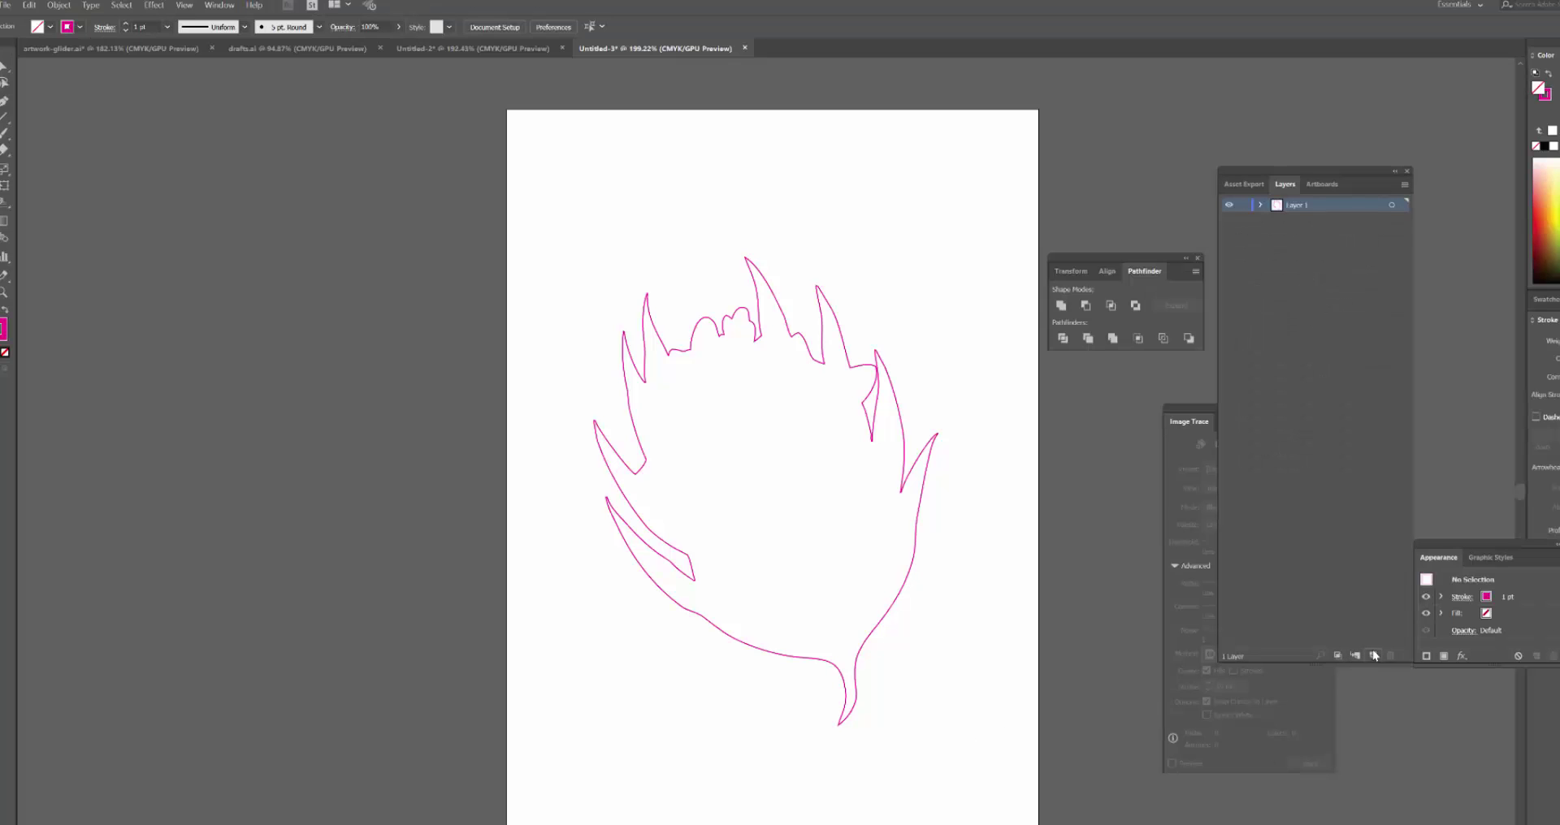
Paste the possum artwork in place on a new Layer 2, lock it, and make Layer 1 active.
{"action": "left_click", "coordinate": [1373, 655]}
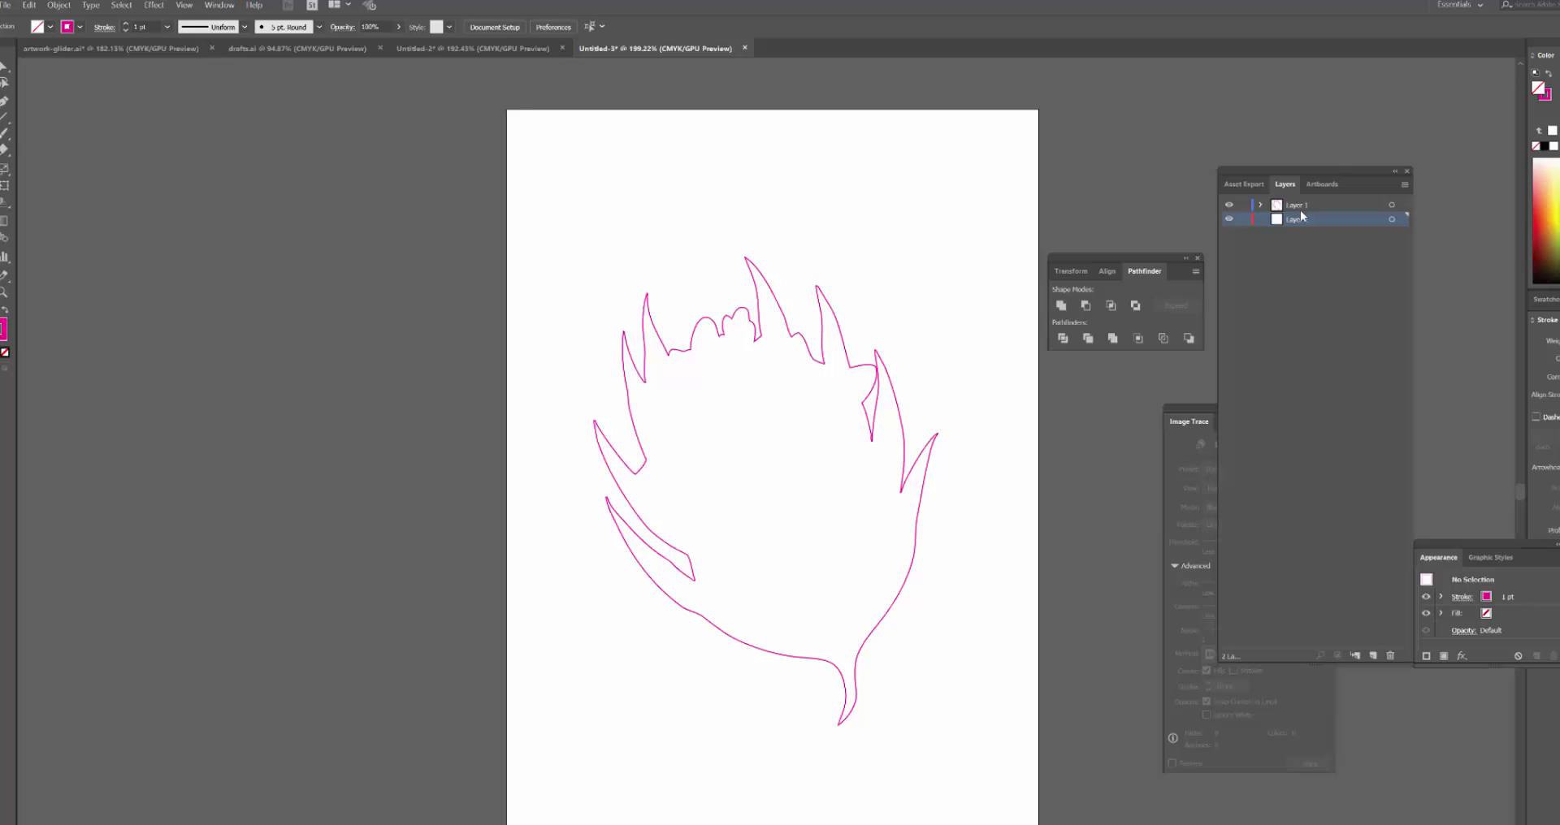
{"action": "key", "text": "ctrl+f"}
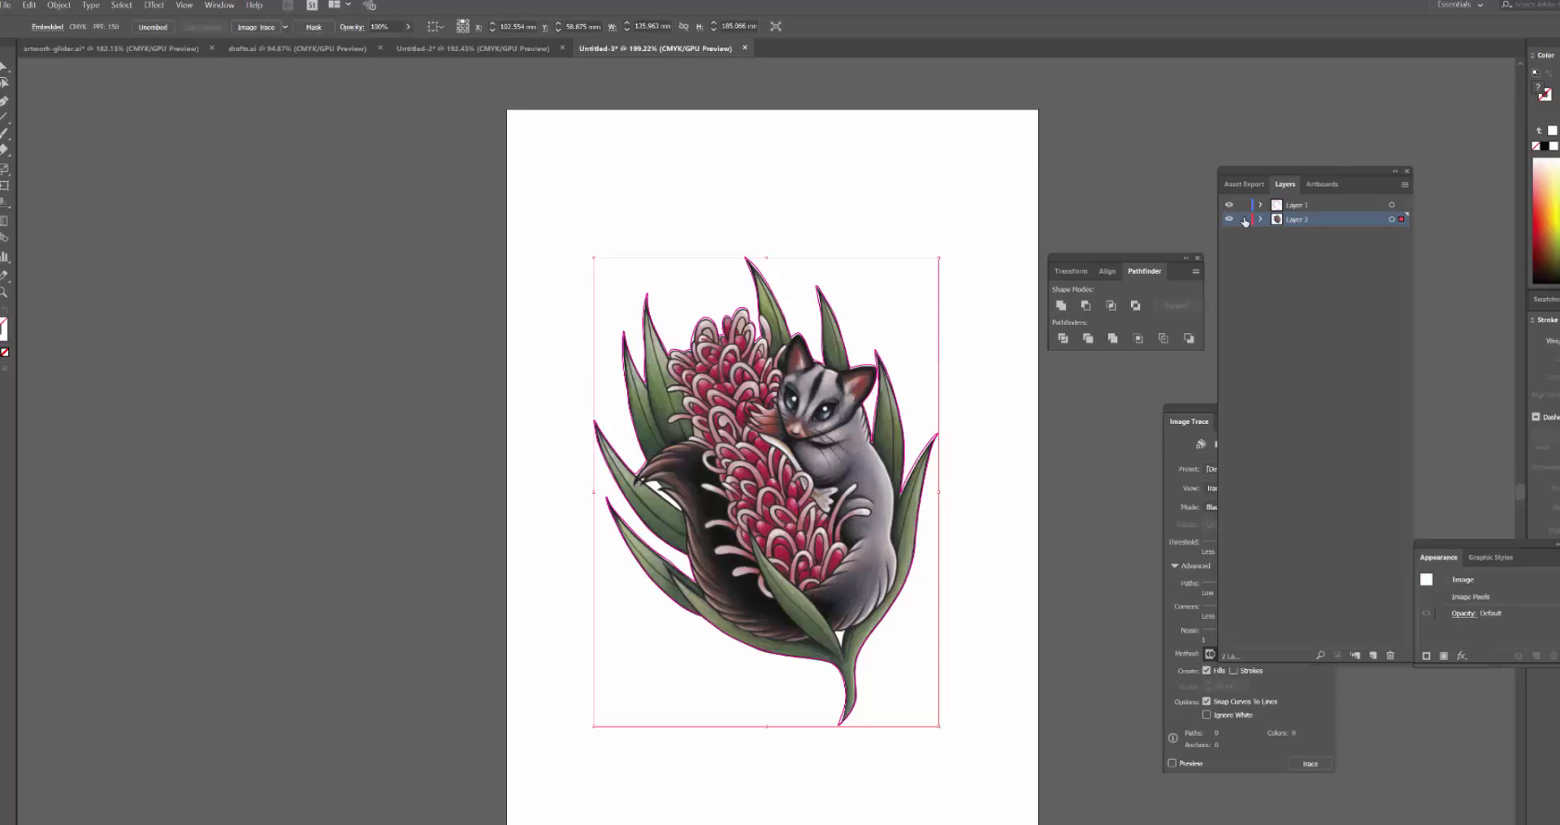
{"action": "left_click", "coordinate": [1243, 219]}
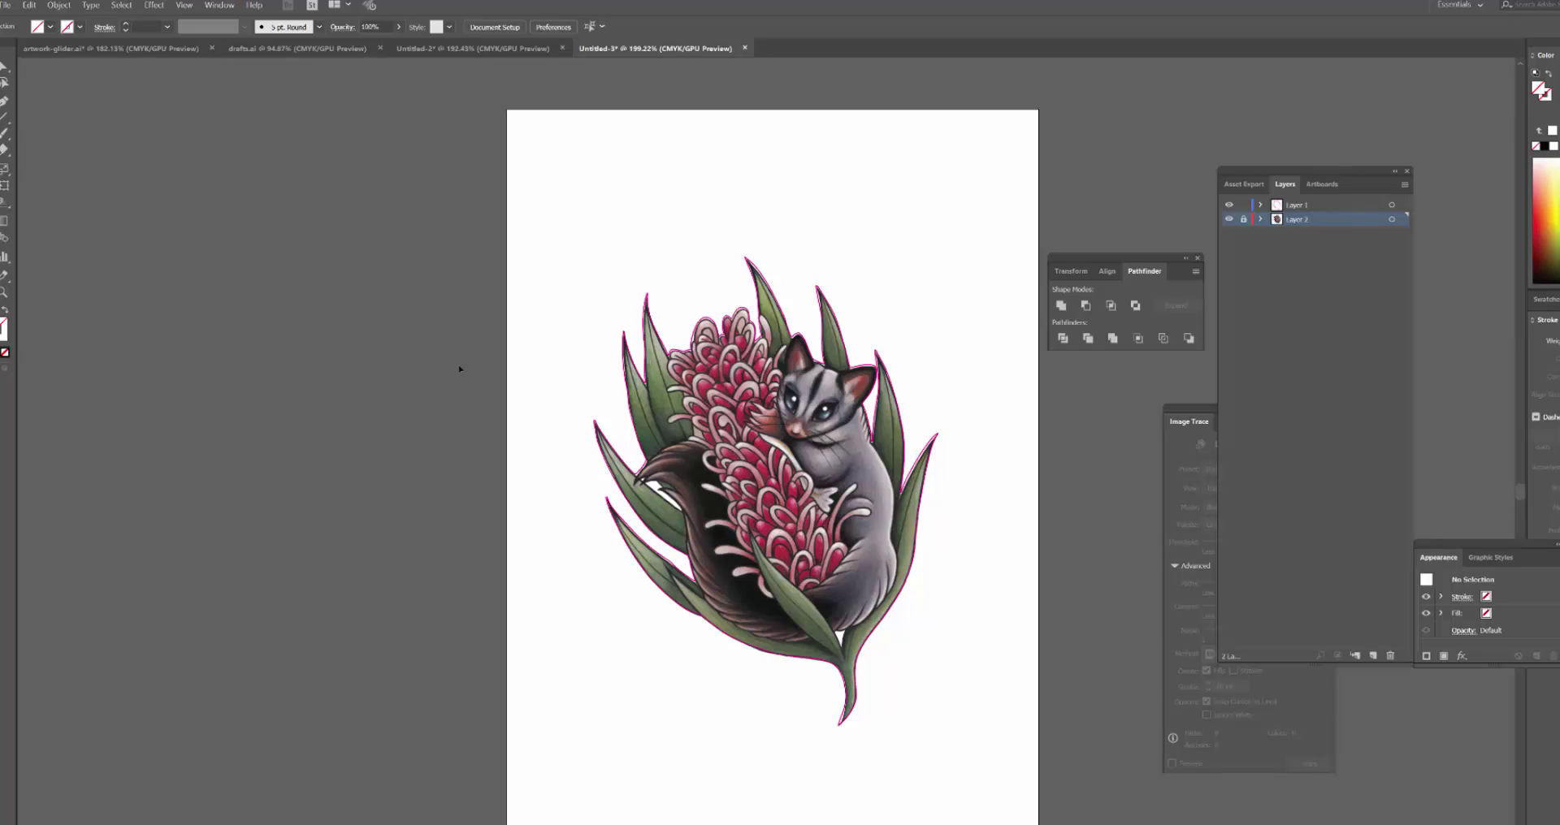
{"action": "left_click", "coordinate": [1316, 205]}
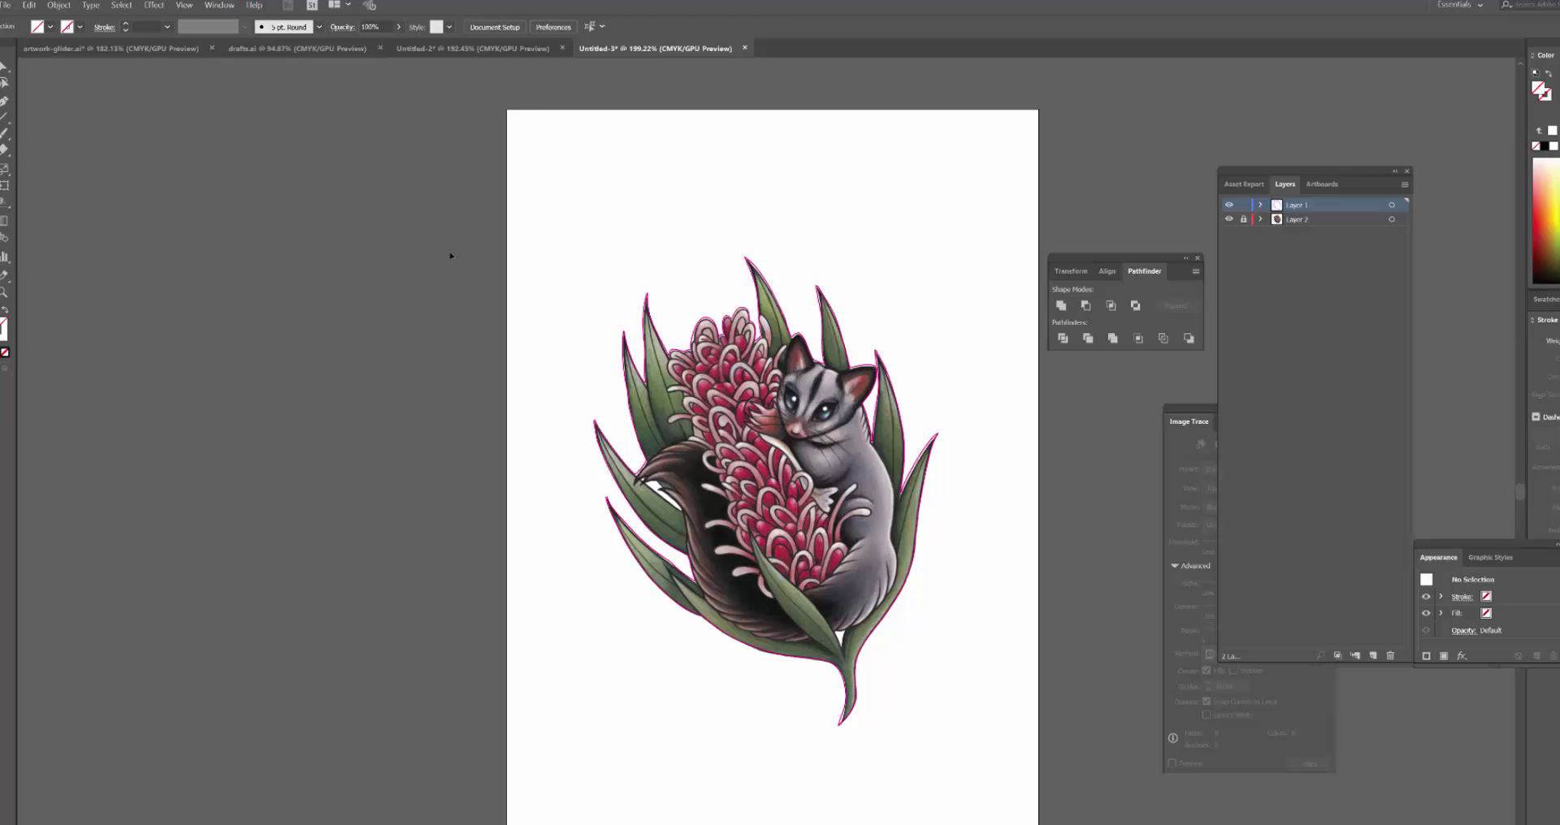
Select the pink outline group and raise its stroke weight to 14 pt.
{"action": "left_click_drag", "start_coordinate": [996, 720], "coordinate": [995, 720]}
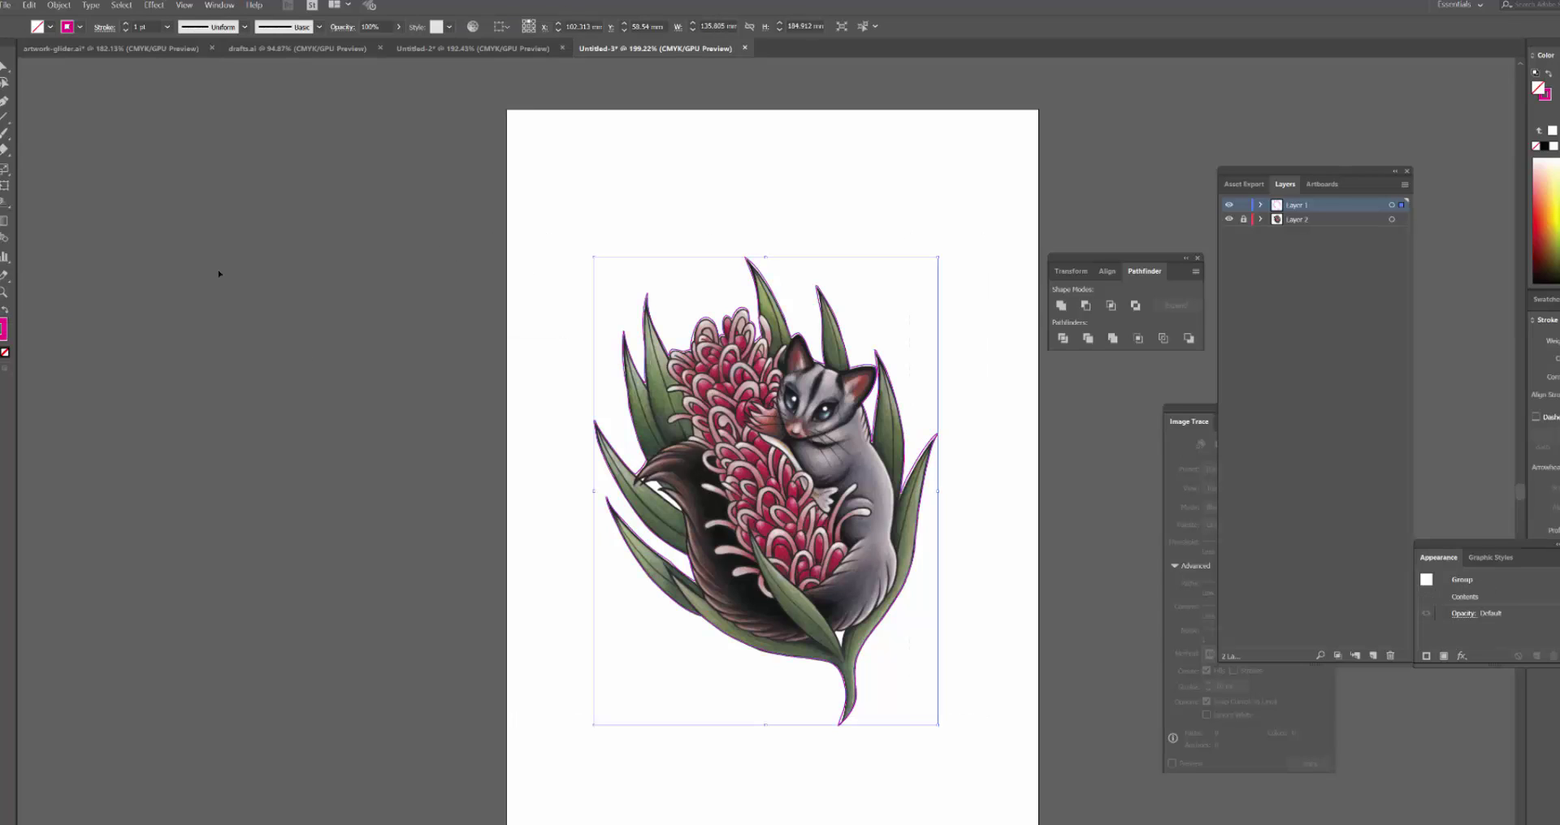
{"action": "left_click", "coordinate": [126, 24]}
{"action": "left_click", "coordinate": [125, 24]}
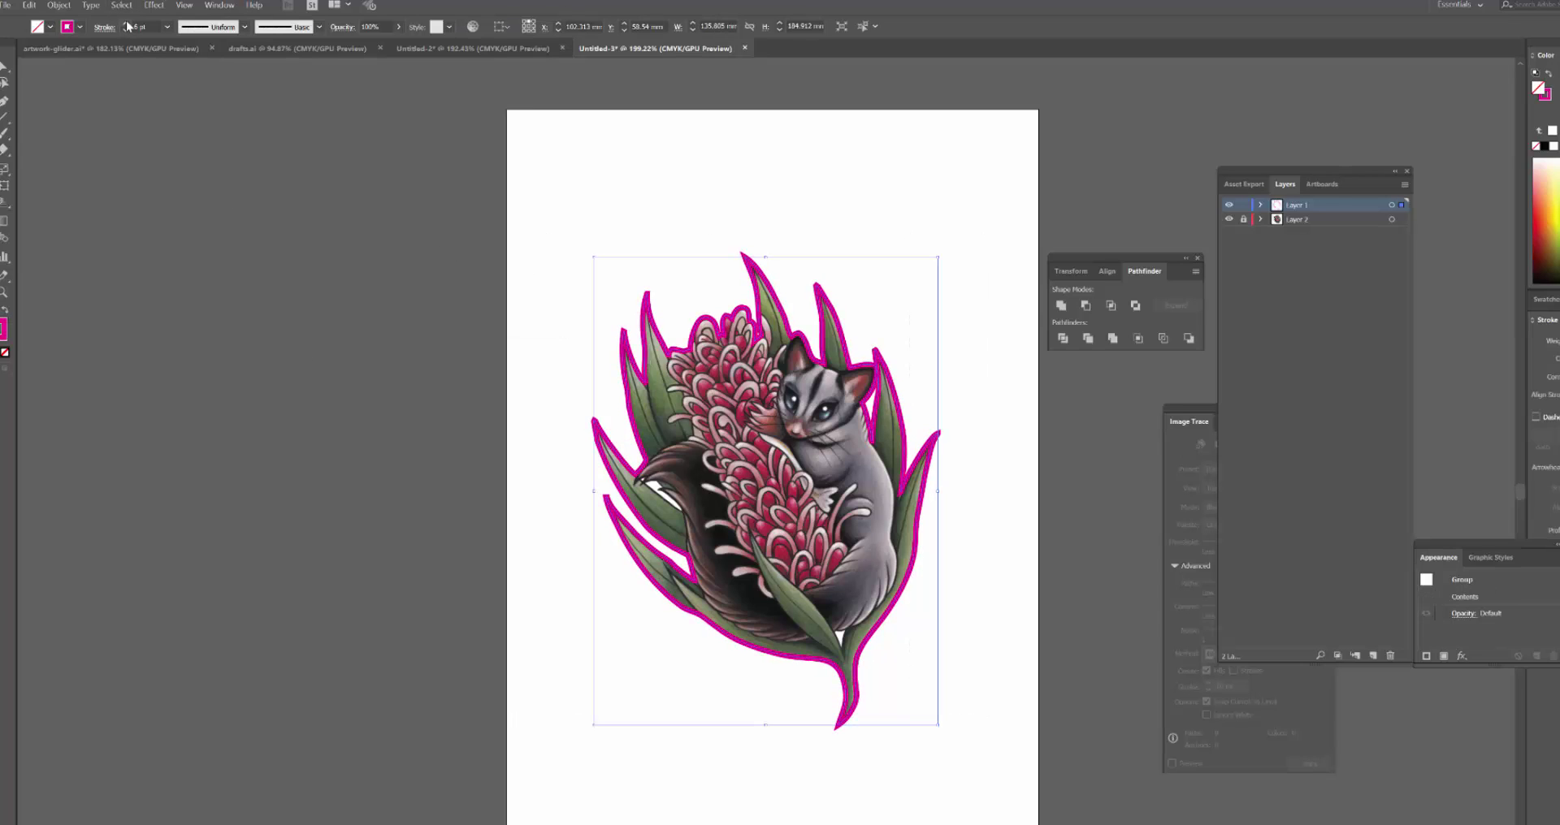
{"action": "left_click", "coordinate": [126, 24]}
{"action": "left_click", "coordinate": [125, 24]}
{"action": "left_click", "coordinate": [126, 24]}
{"action": "left_click", "coordinate": [126, 24]}
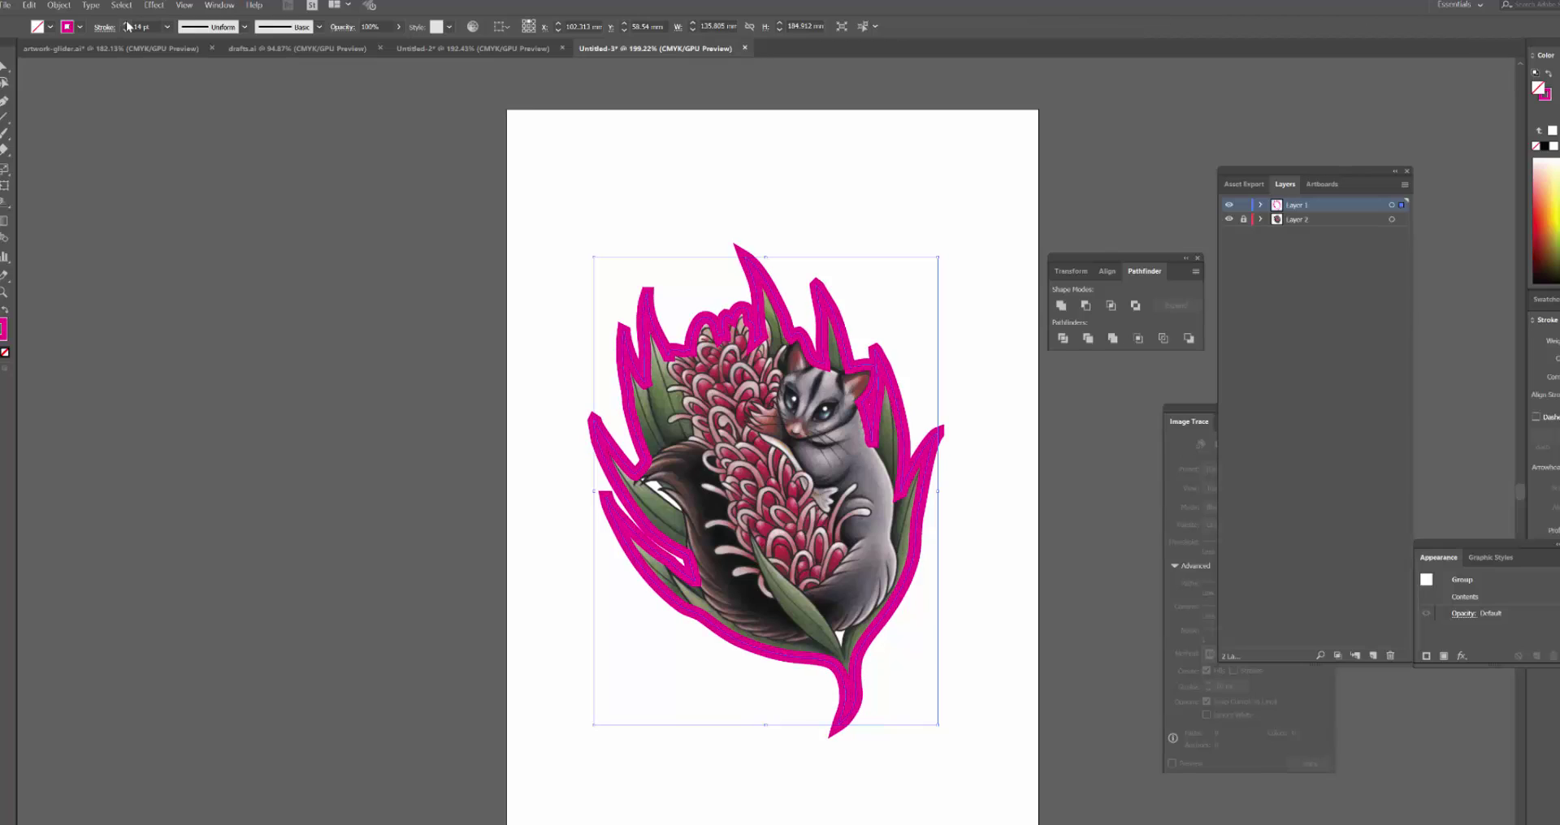
Expand the stroke, unite the magenta pieces into one shape, and swap fill to stroke.
{"action": "left_click", "coordinate": [59, 5]}
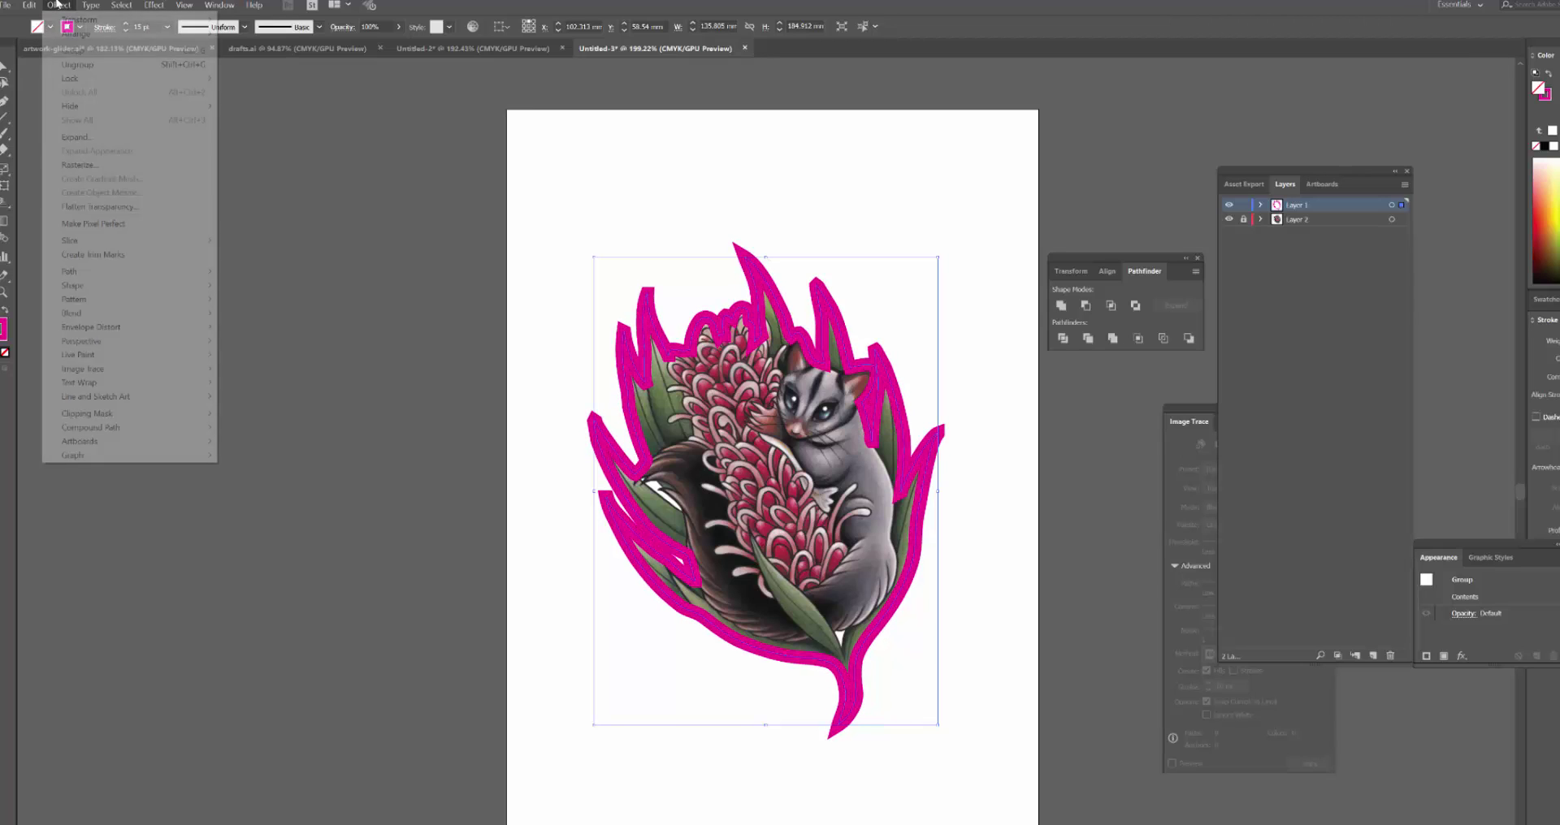
{"action": "left_click", "coordinate": [124, 138]}
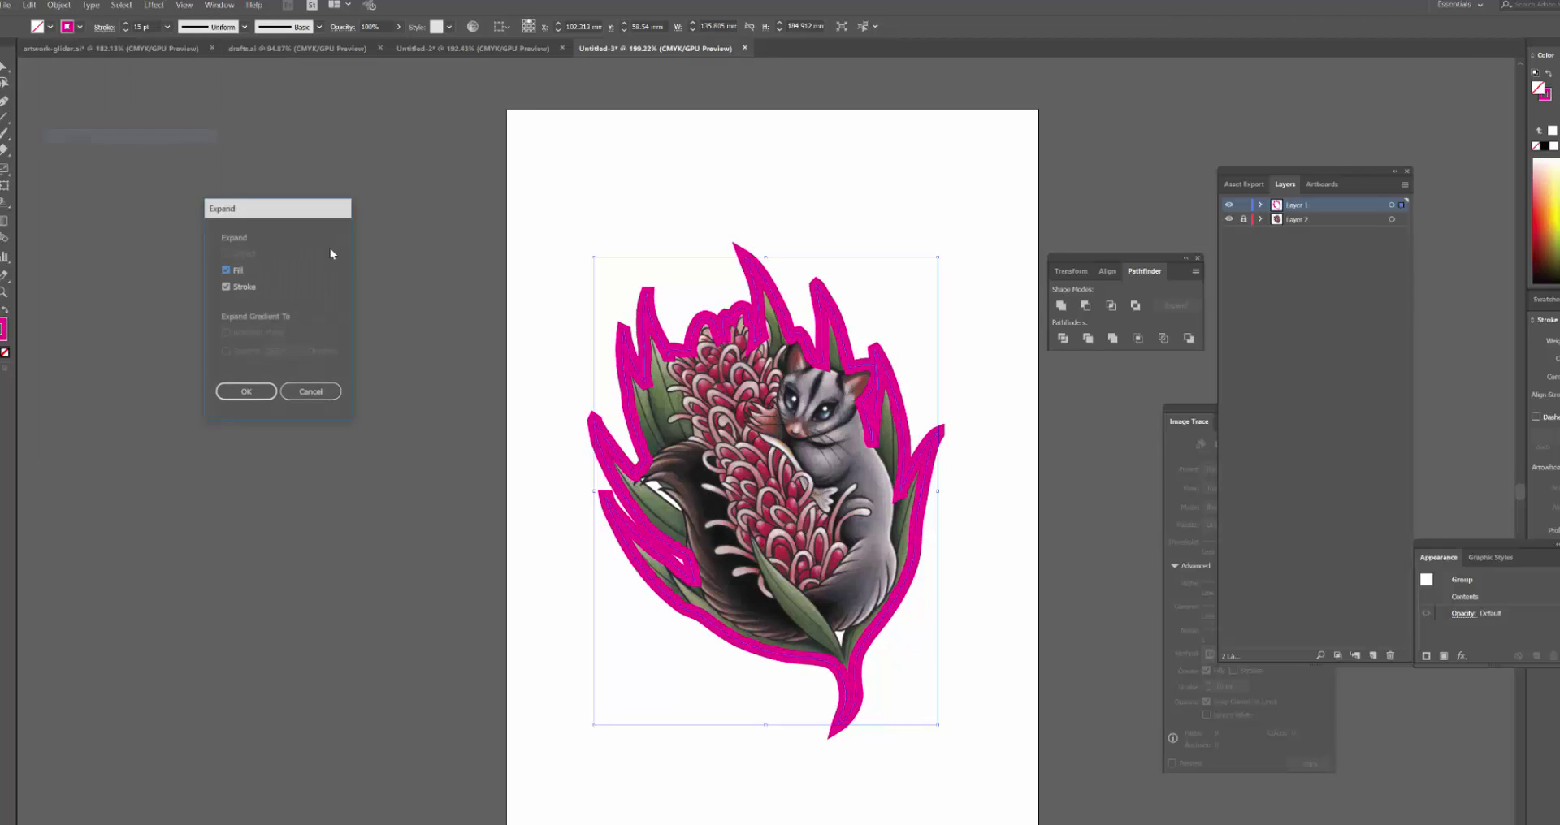
{"action": "left_click", "coordinate": [244, 390]}
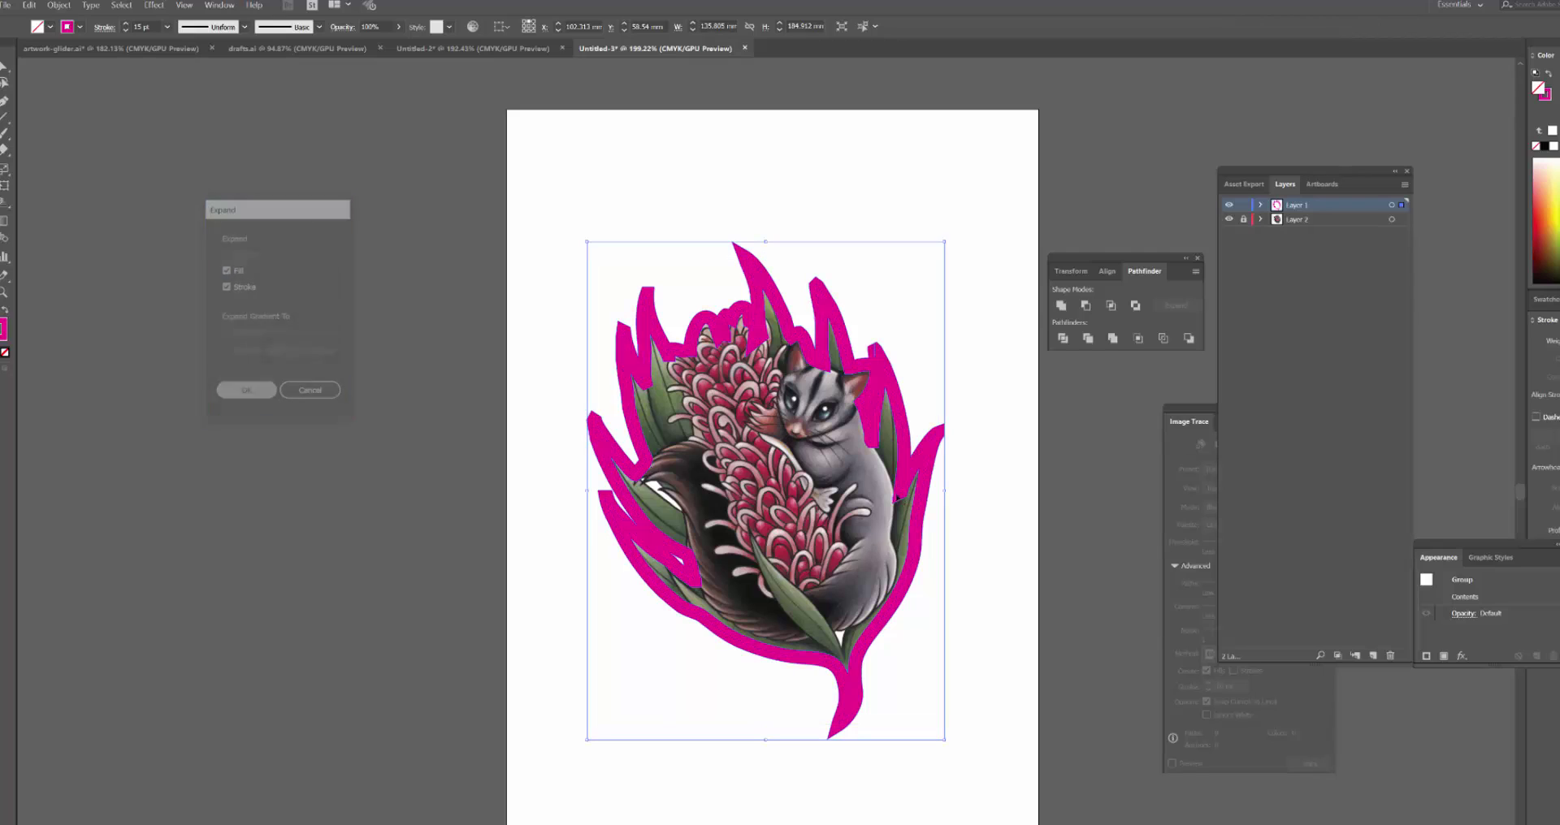
{"action": "left_click", "coordinate": [1061, 306]}
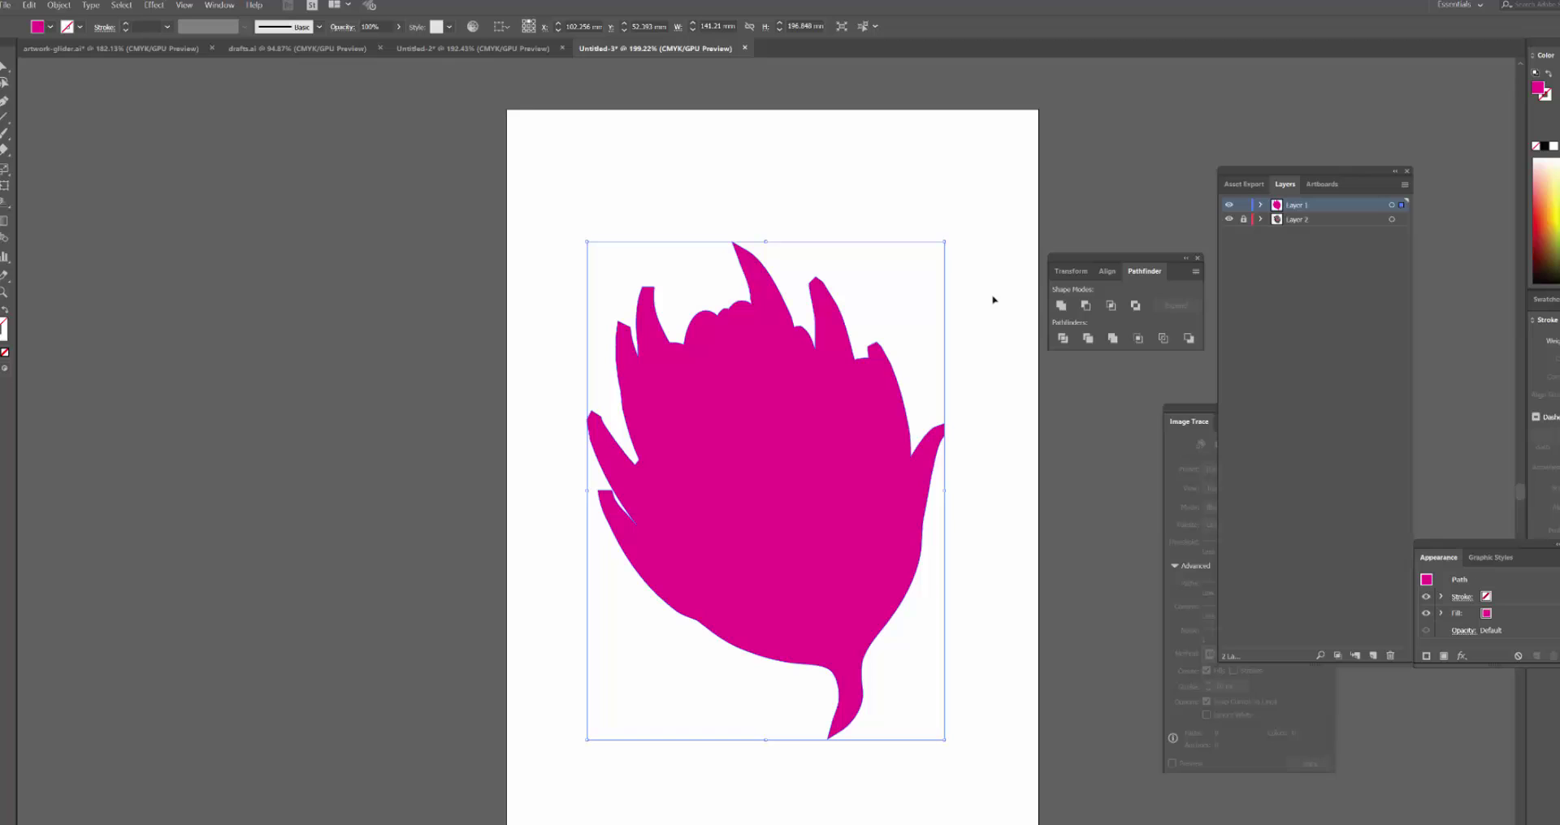
{"action": "left_click", "coordinate": [8, 310]}
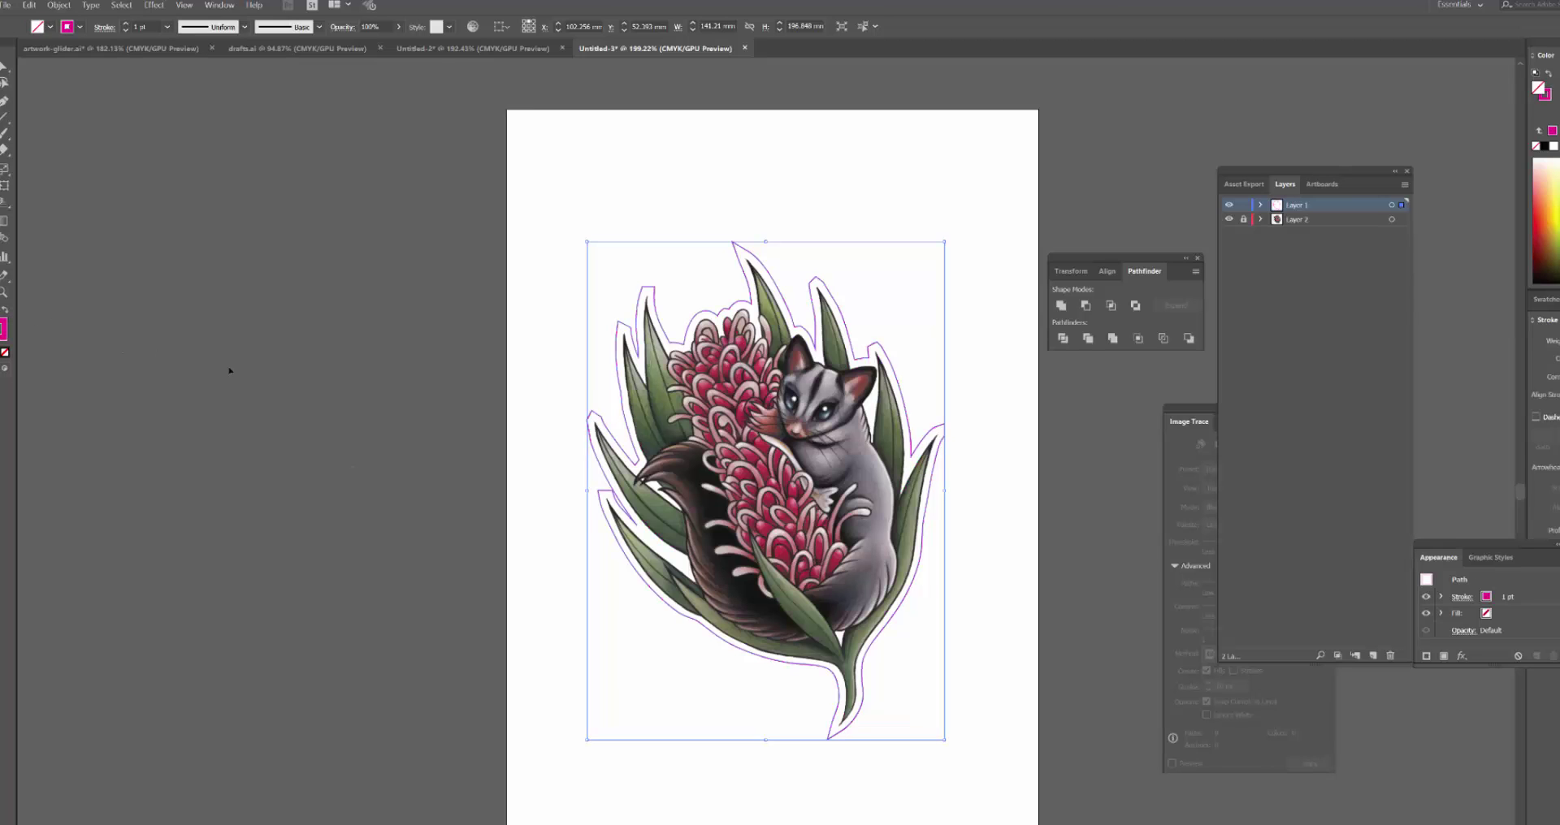
{"action": "left_click", "coordinate": [643, 583]}
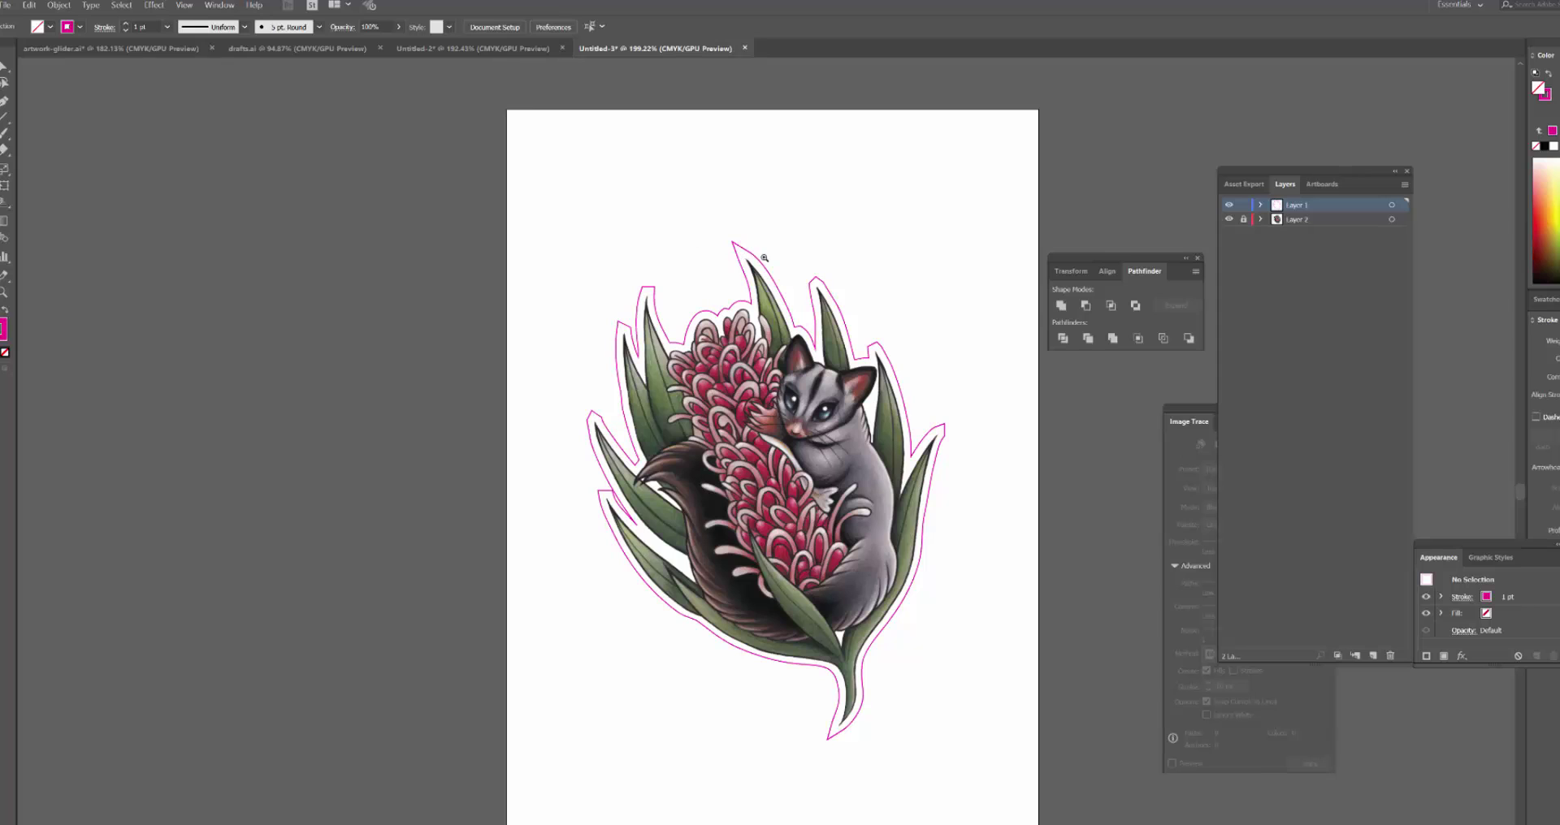
Zoom in on the cut line's top tip and select its anchor point.
{"action": "key", "text": "z"}
{"action": "left_click", "coordinate": [644, 295]}
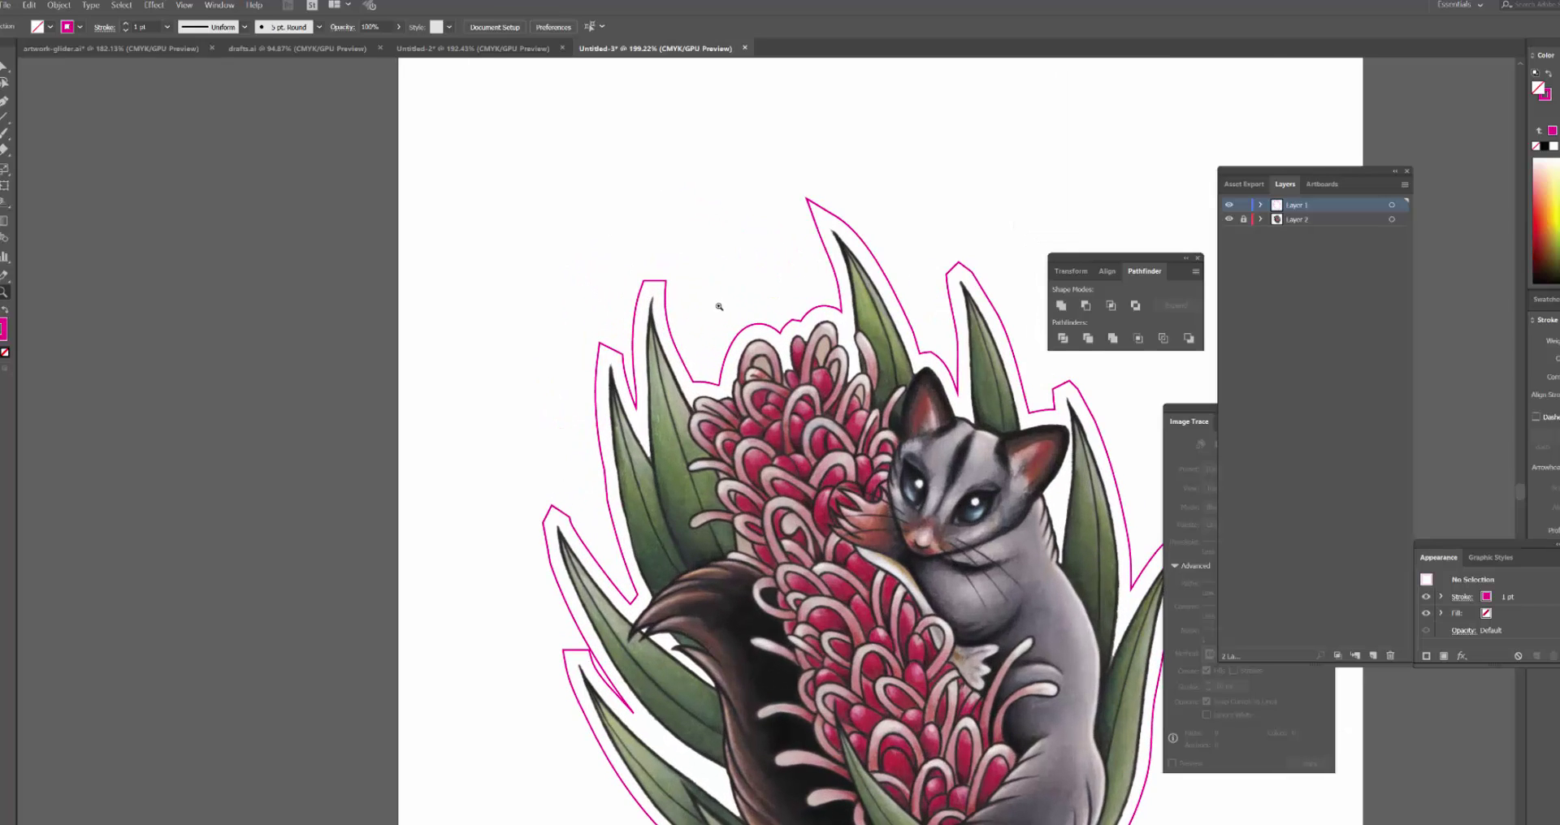
{"action": "left_click", "coordinate": [825, 248]}
{"action": "key", "text": "a"}
{"action": "left_click", "coordinate": [810, 190]}
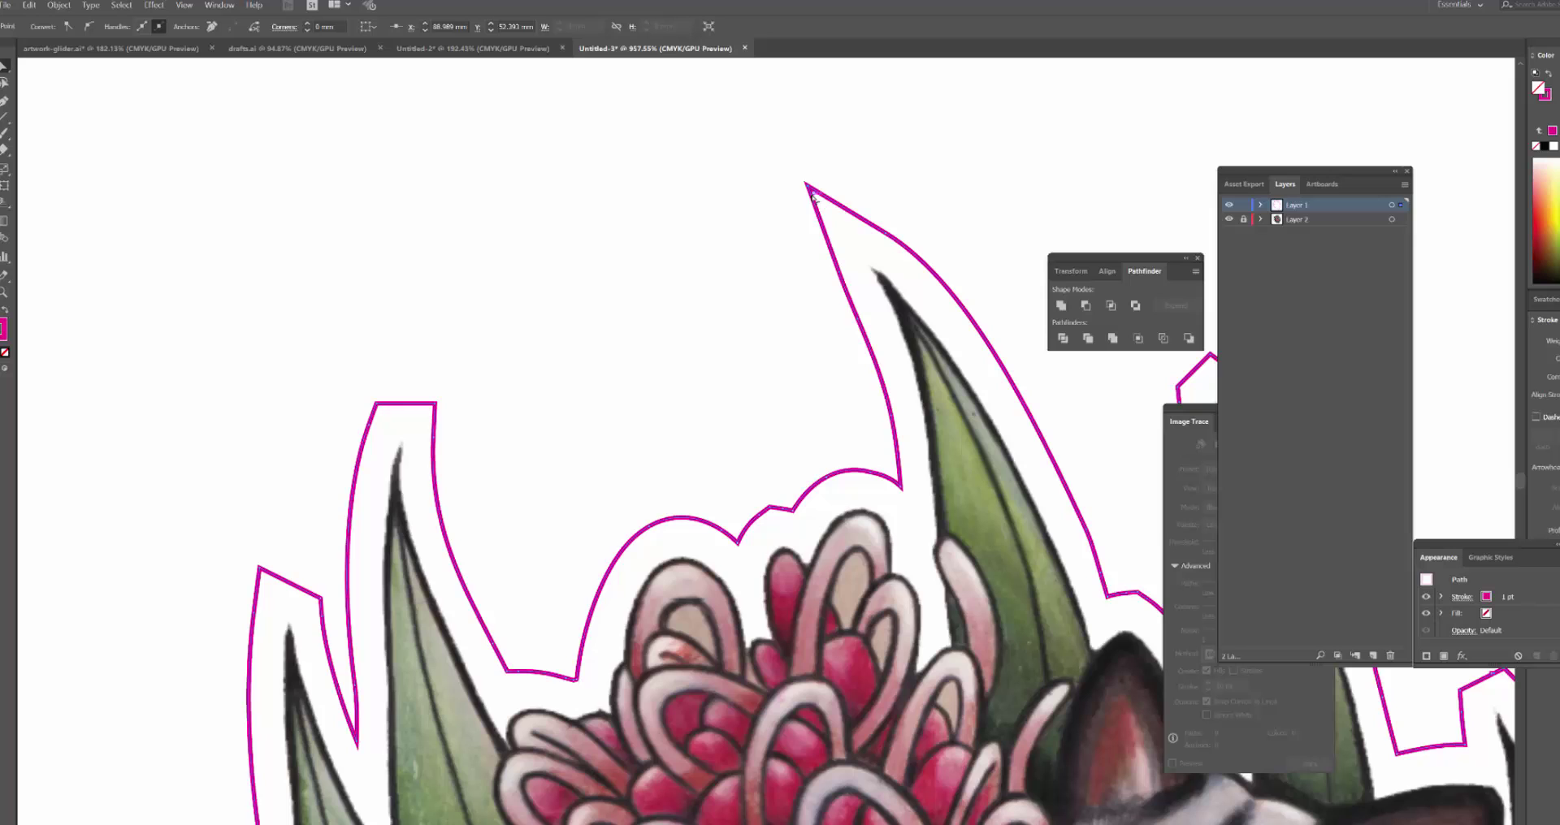
{"action": "left_click_drag", "start_coordinate": [720, 548], "coordinate": [557, 368]}
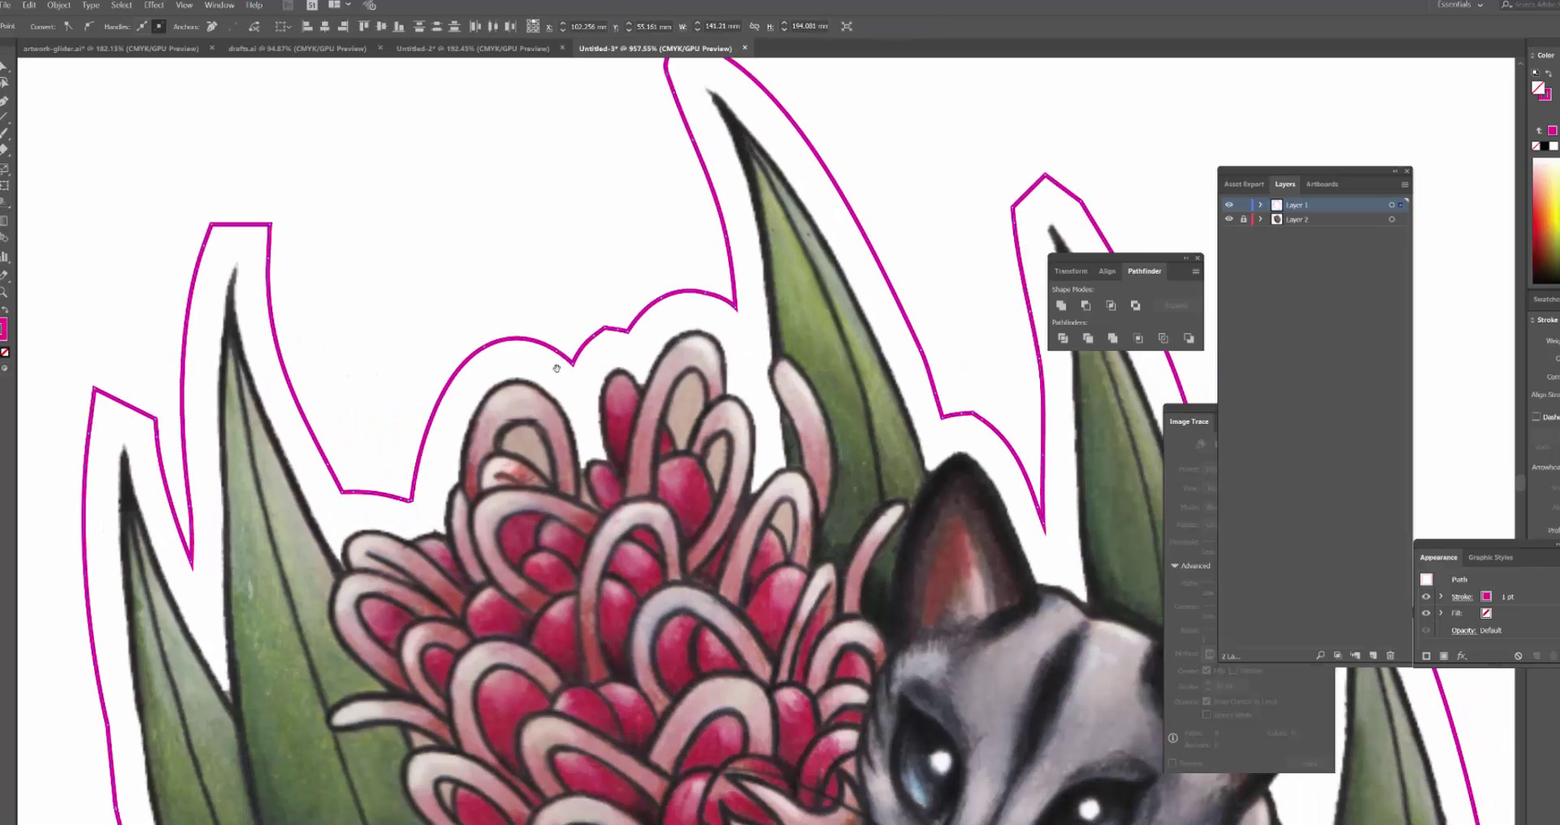
{"action": "scroll", "coordinate": [933, 415], "scroll_direction": "down", "scroll_amount": 5}
{"action": "scroll", "coordinate": [992, 383], "scroll_direction": "up", "scroll_amount": 1}
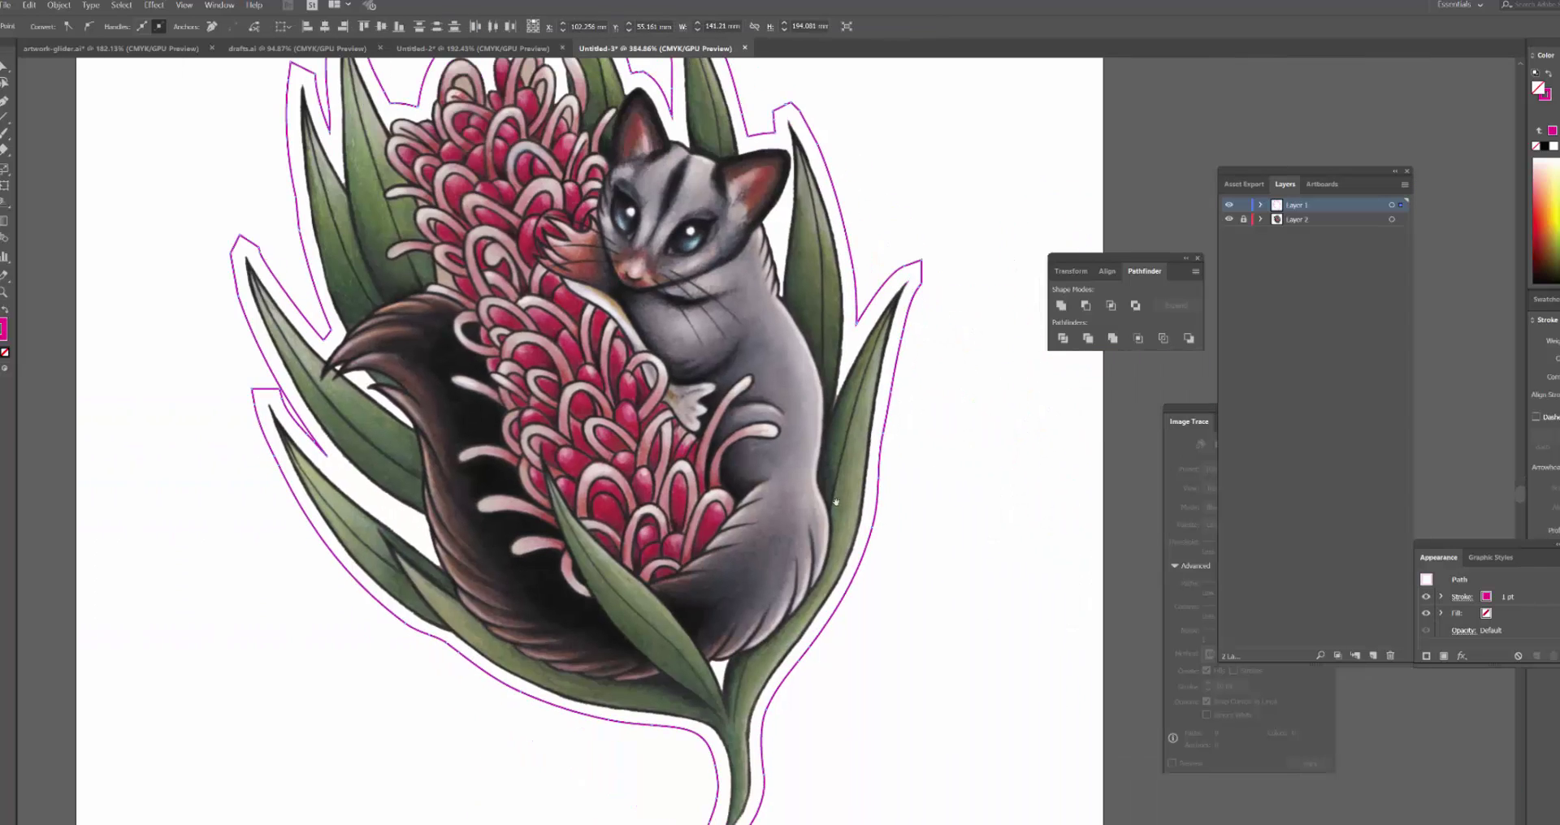
{"action": "scroll", "coordinate": [679, 791], "scroll_direction": "down", "scroll_amount": 3}
{"action": "scroll", "coordinate": [679, 791], "scroll_direction": "up", "scroll_amount": 2}
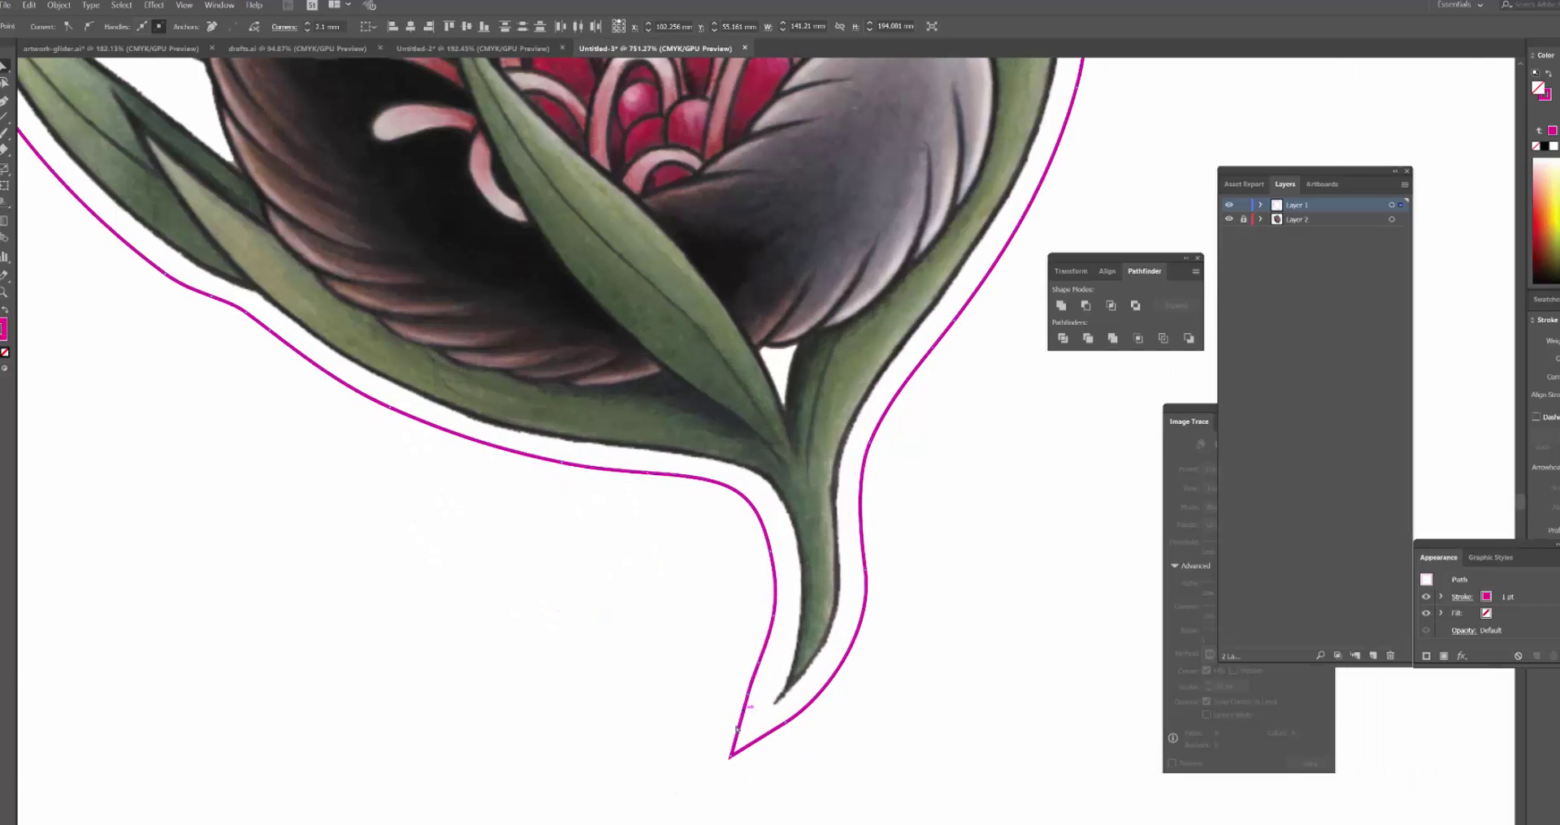
Pull the cut line's sharp stem-bottom tip upward to shorten it.
{"action": "left_click_drag", "start_coordinate": [731, 762], "coordinate": [746, 735]}
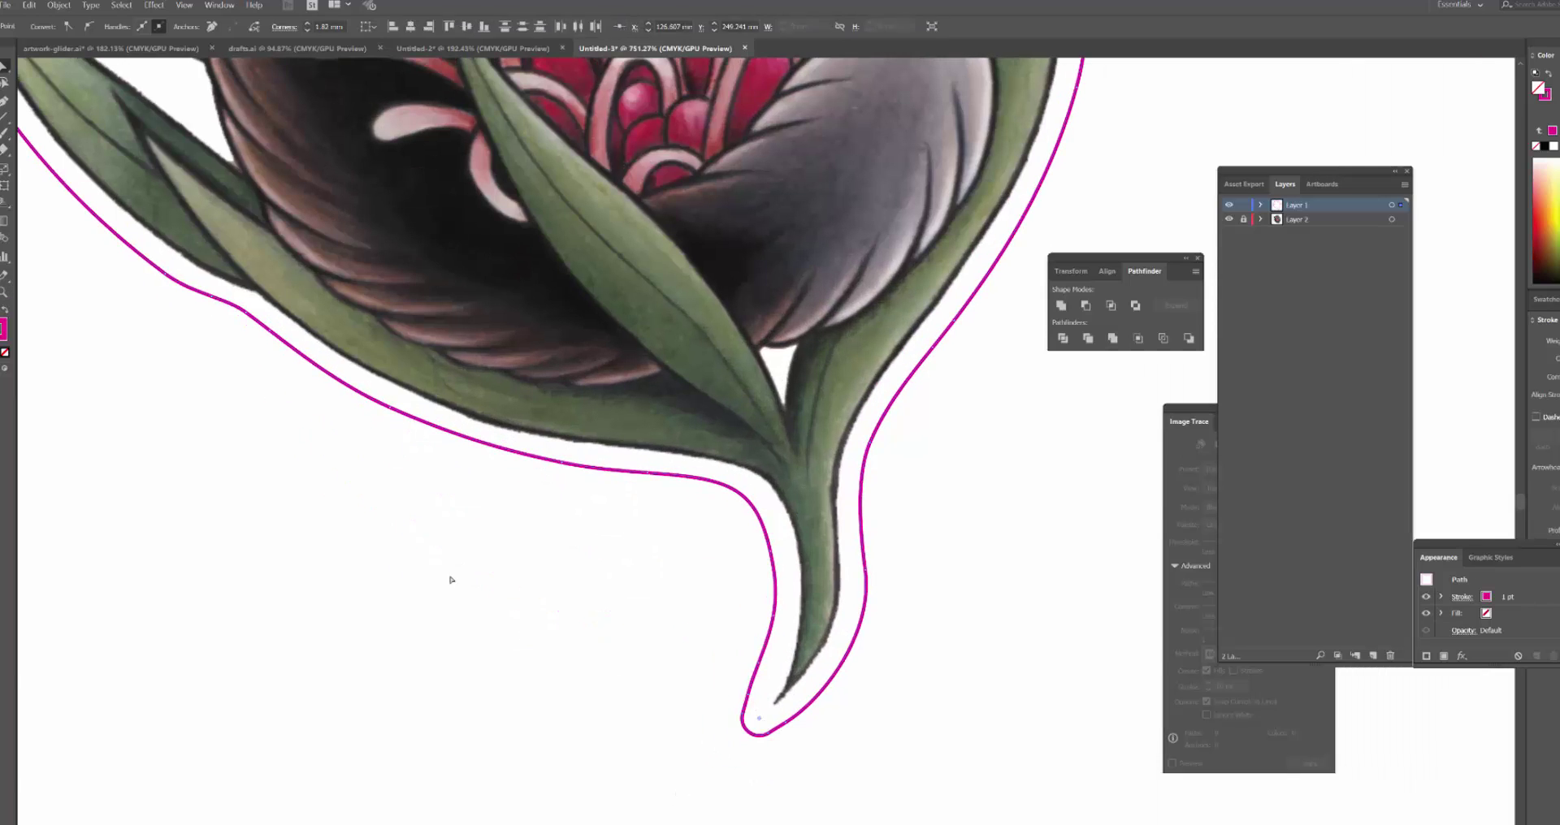
{"action": "scroll", "coordinate": [581, 546], "scroll_direction": "up", "scroll_amount": 3}
{"action": "scroll", "coordinate": [582, 546], "scroll_direction": "left", "scroll_amount": 5}
{"action": "scroll", "coordinate": [581, 546], "scroll_direction": "up", "scroll_amount": 3}
{"action": "scroll", "coordinate": [582, 546], "scroll_direction": "left", "scroll_amount": 2}
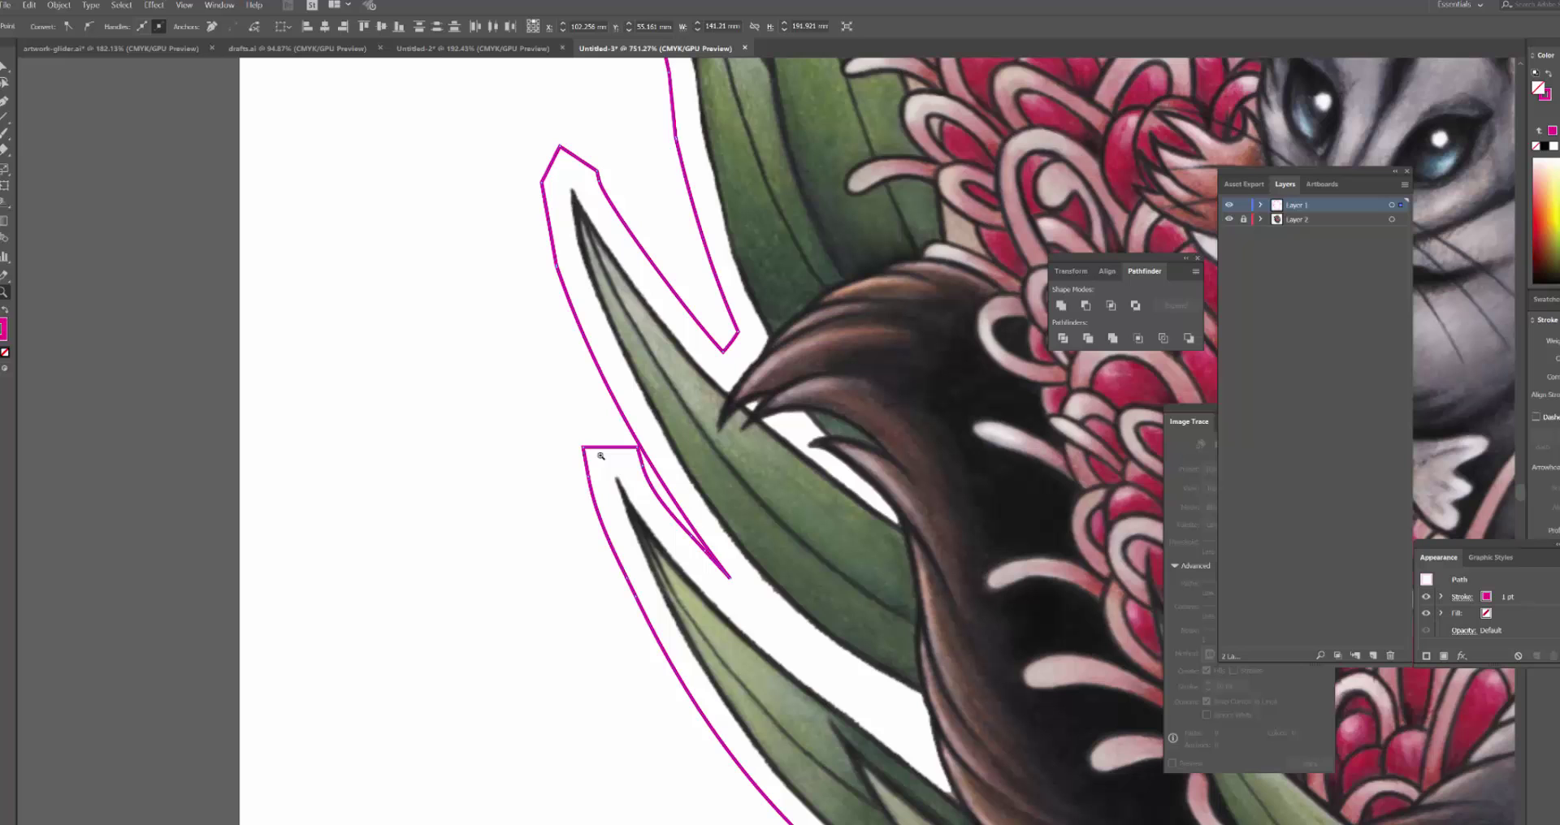
{"action": "left_click", "coordinate": [538, 433]}
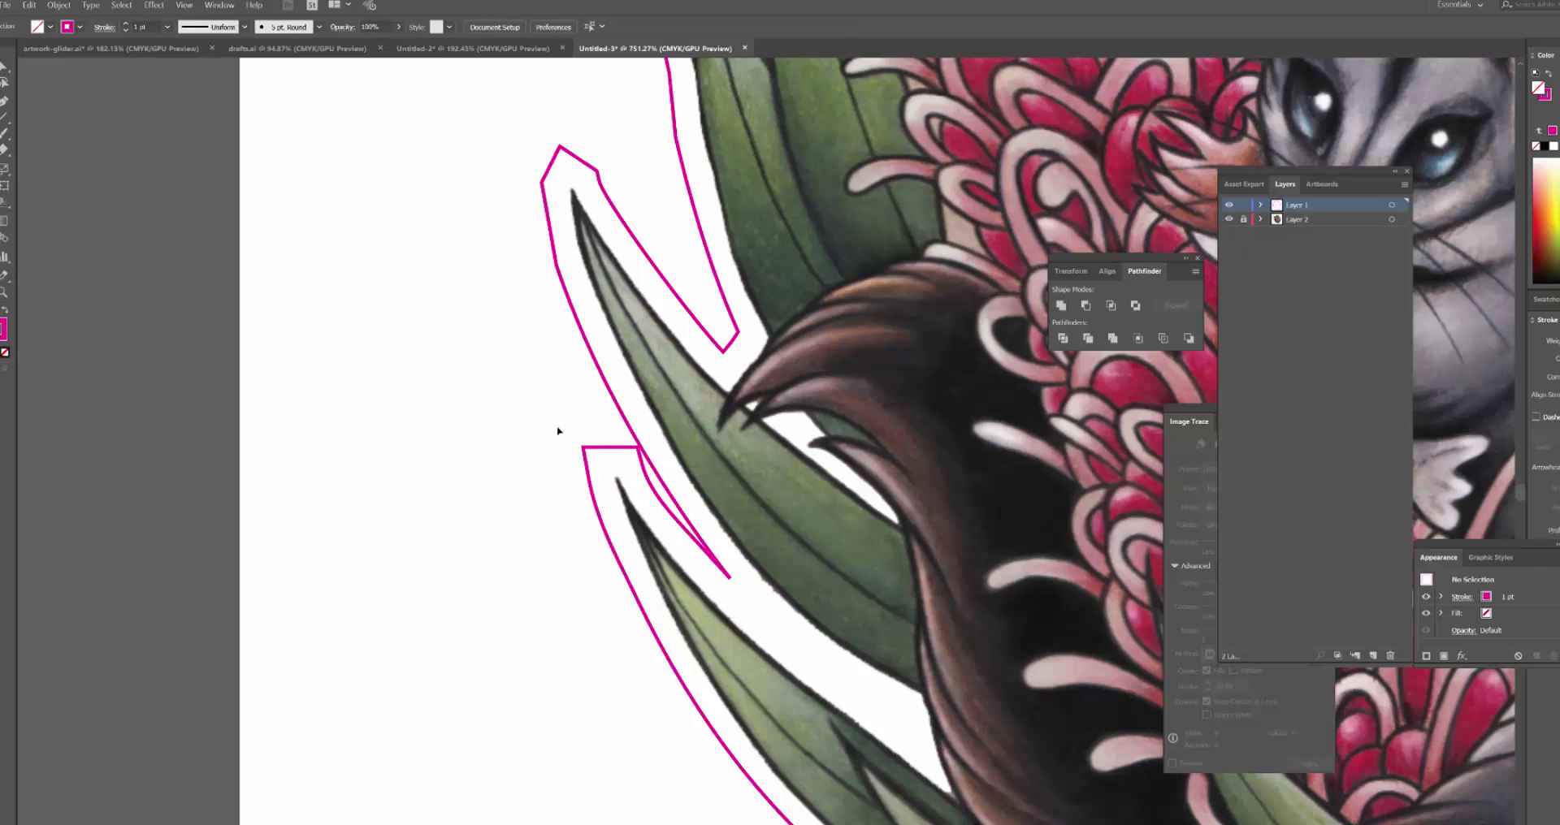
{"action": "scroll", "coordinate": [766, 476], "scroll_direction": "down", "scroll_amount": 1}
{"action": "scroll", "coordinate": [766, 475], "scroll_direction": "down", "scroll_amount": 2}
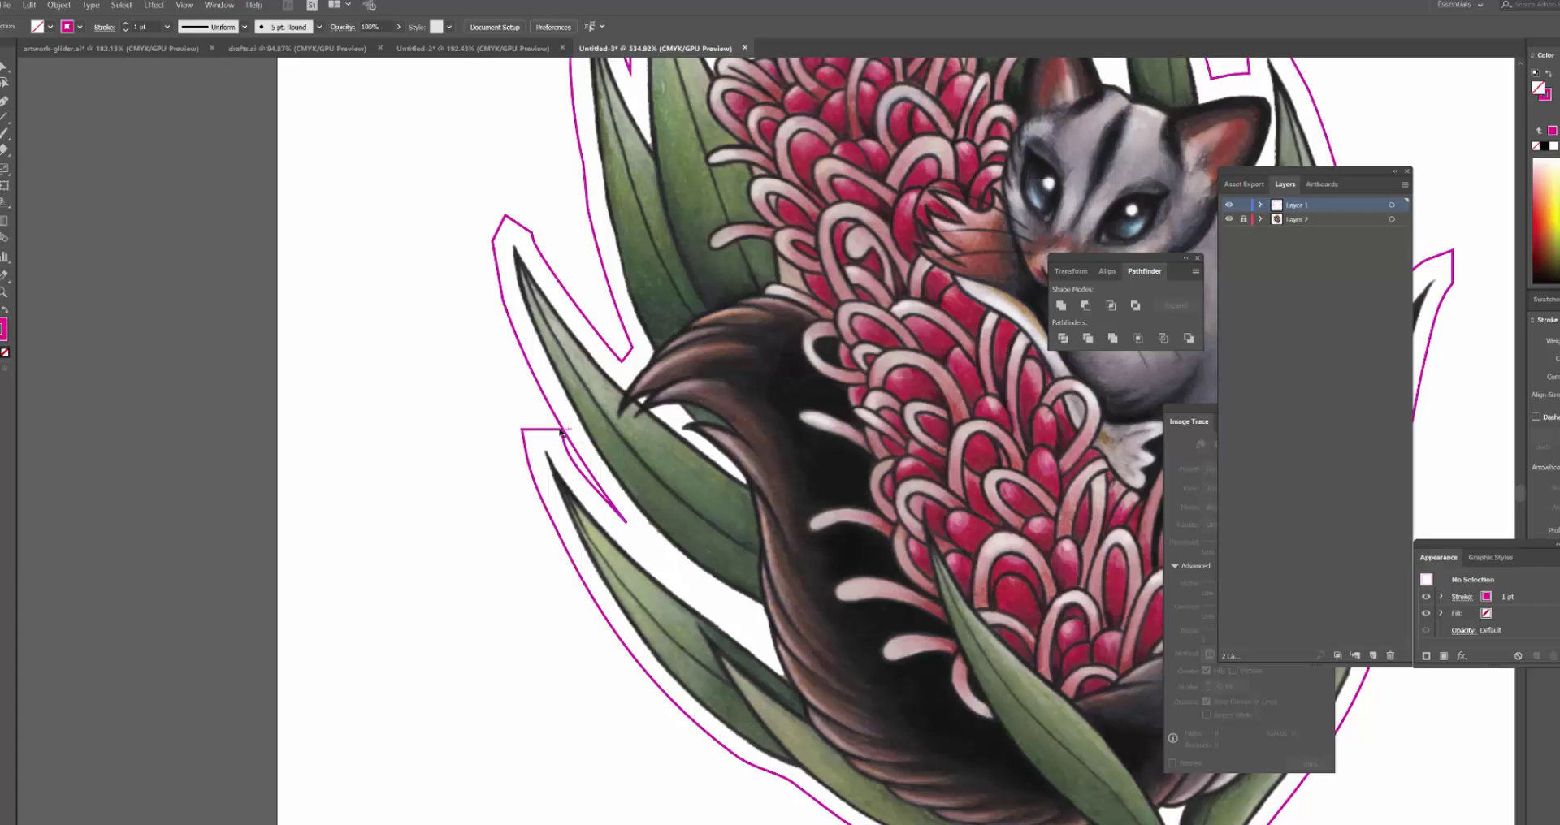
Round the sharp cut-line tip beside the left leaf into a small notch.
{"action": "key", "text": "z"}
{"action": "left_click_drag", "start_coordinate": [559, 427], "coordinate": [666, 501]}
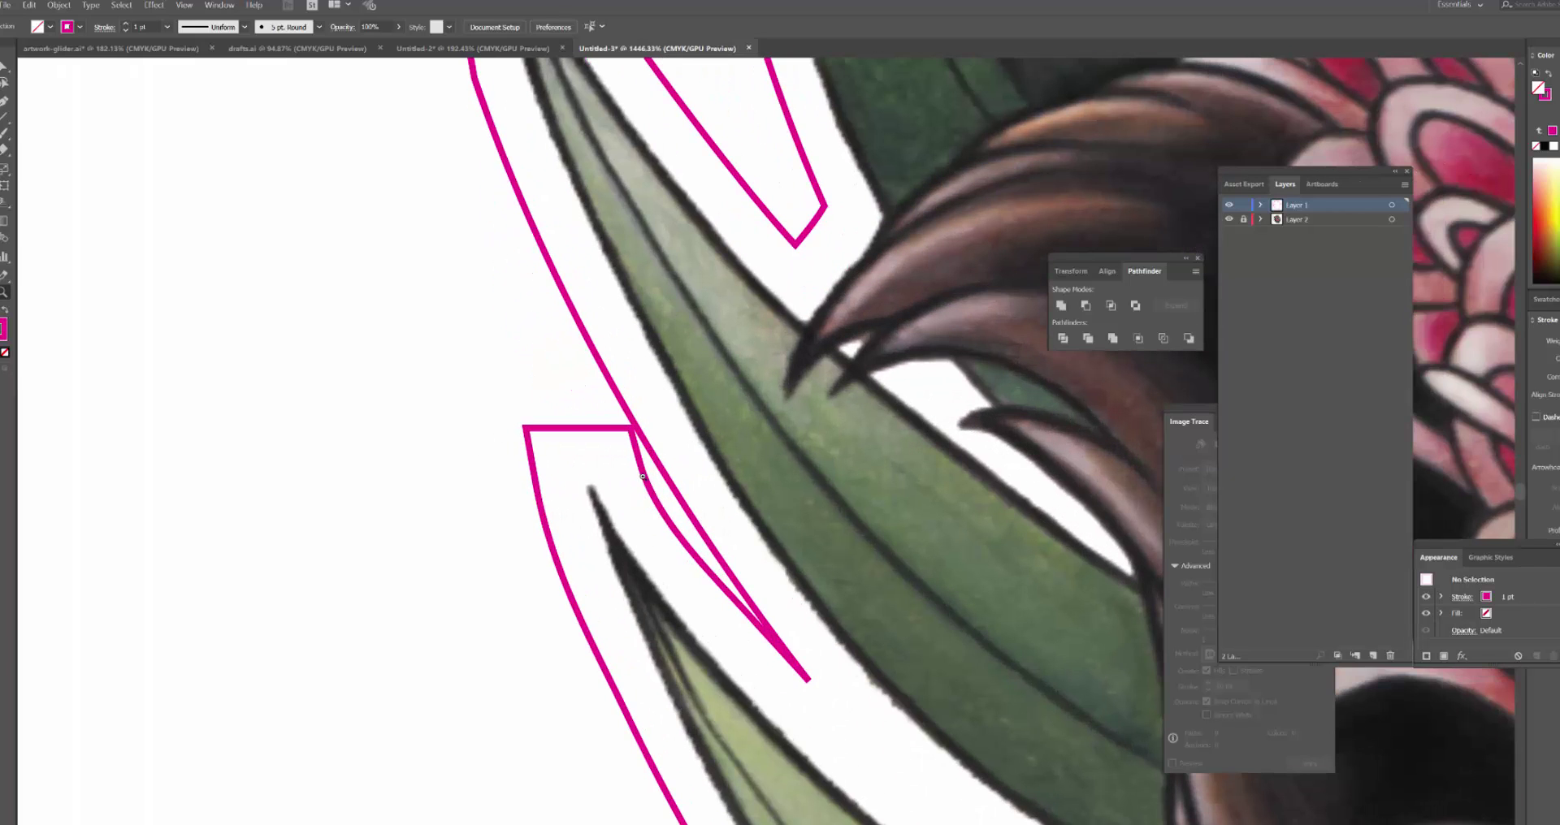
{"action": "key", "text": "a"}
{"action": "left_click", "coordinate": [808, 680]}
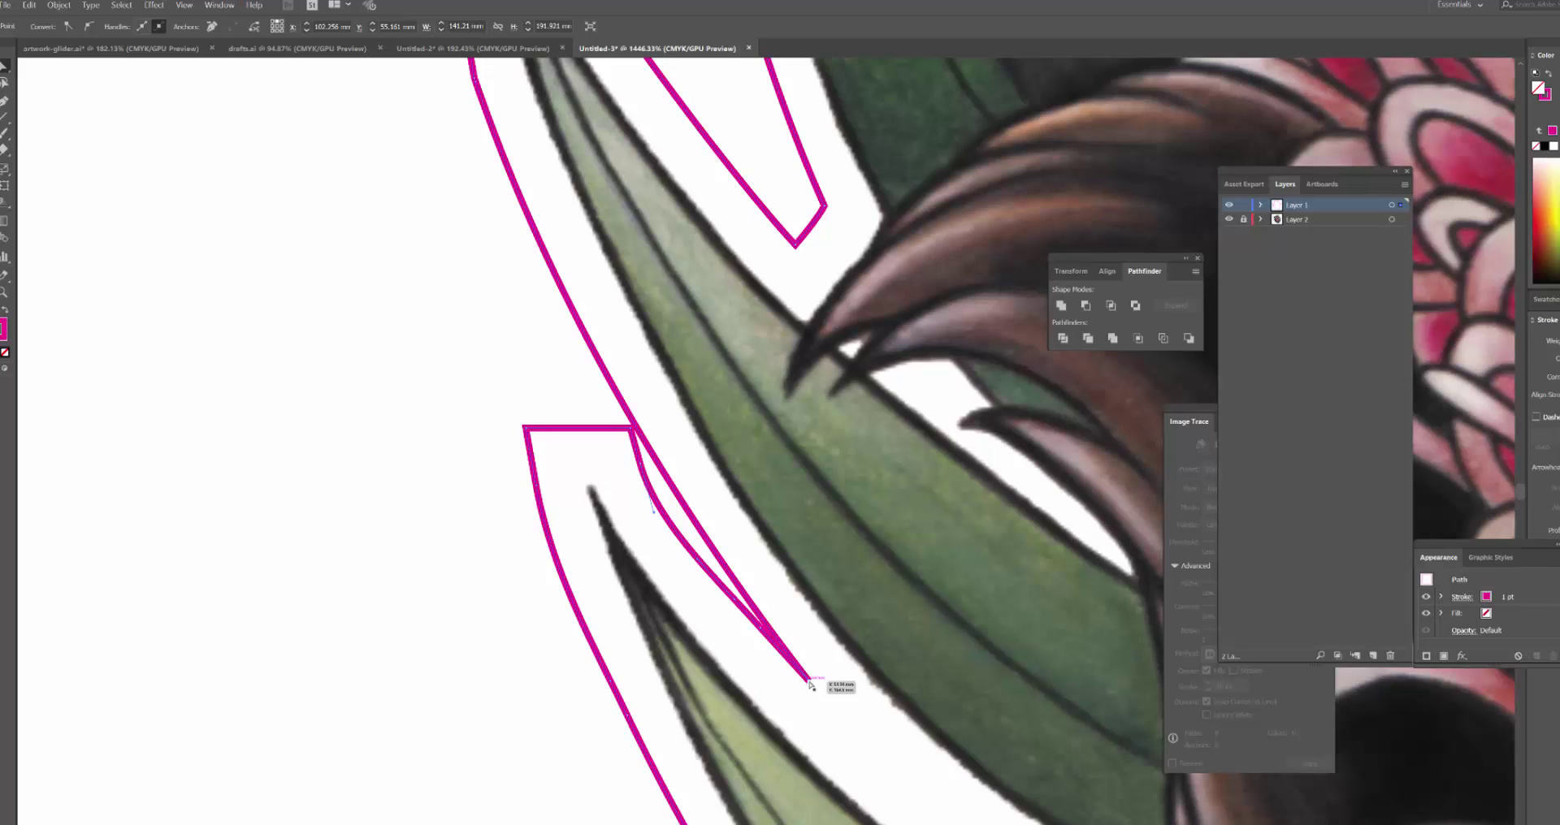
{"action": "left_click_drag", "start_coordinate": [810, 685], "coordinate": [735, 599]}
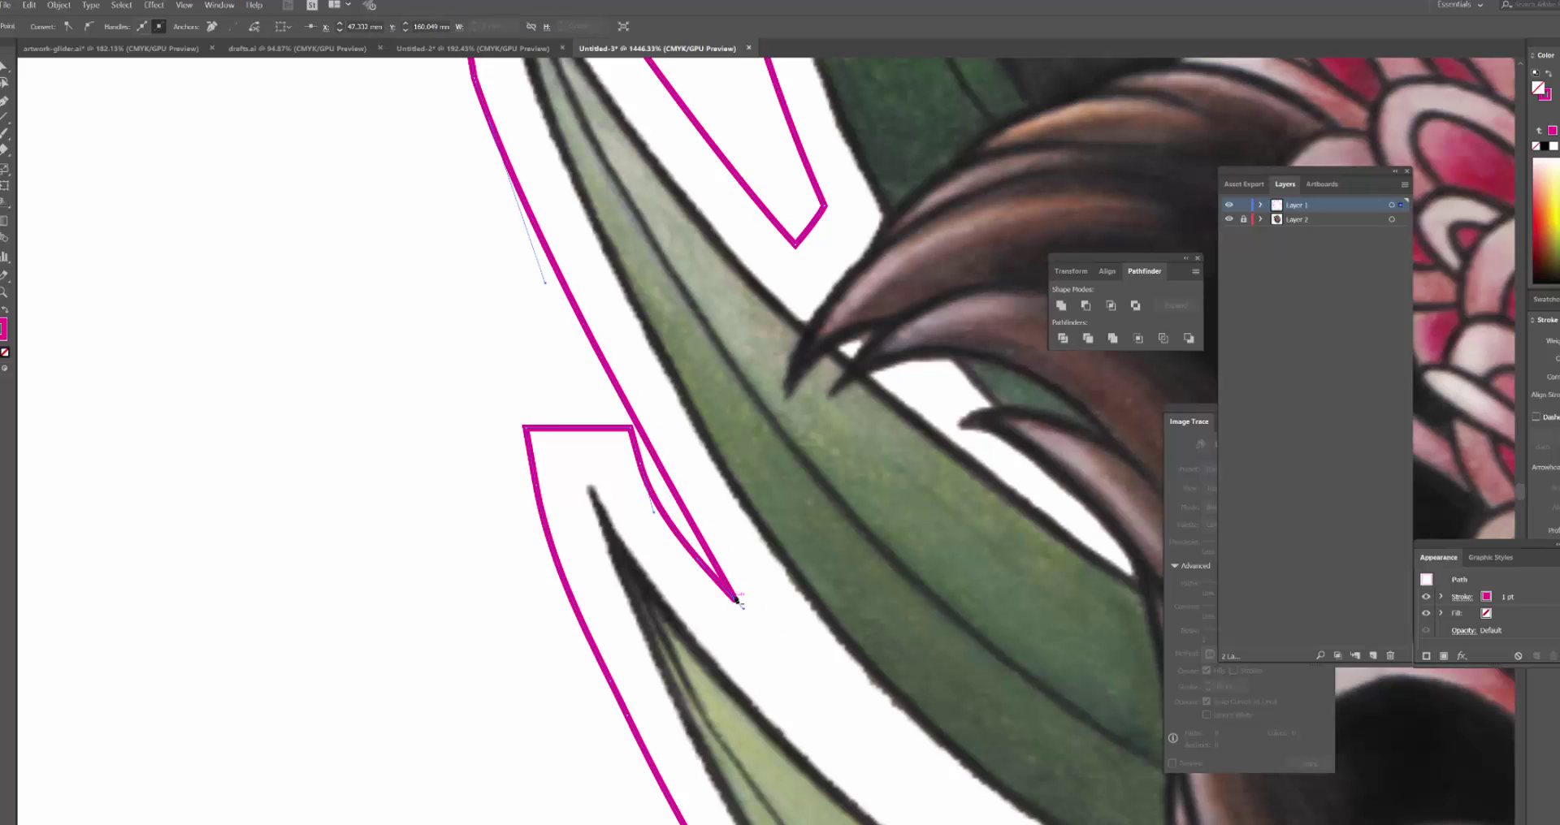
{"action": "key", "text": "ctrl+z"}
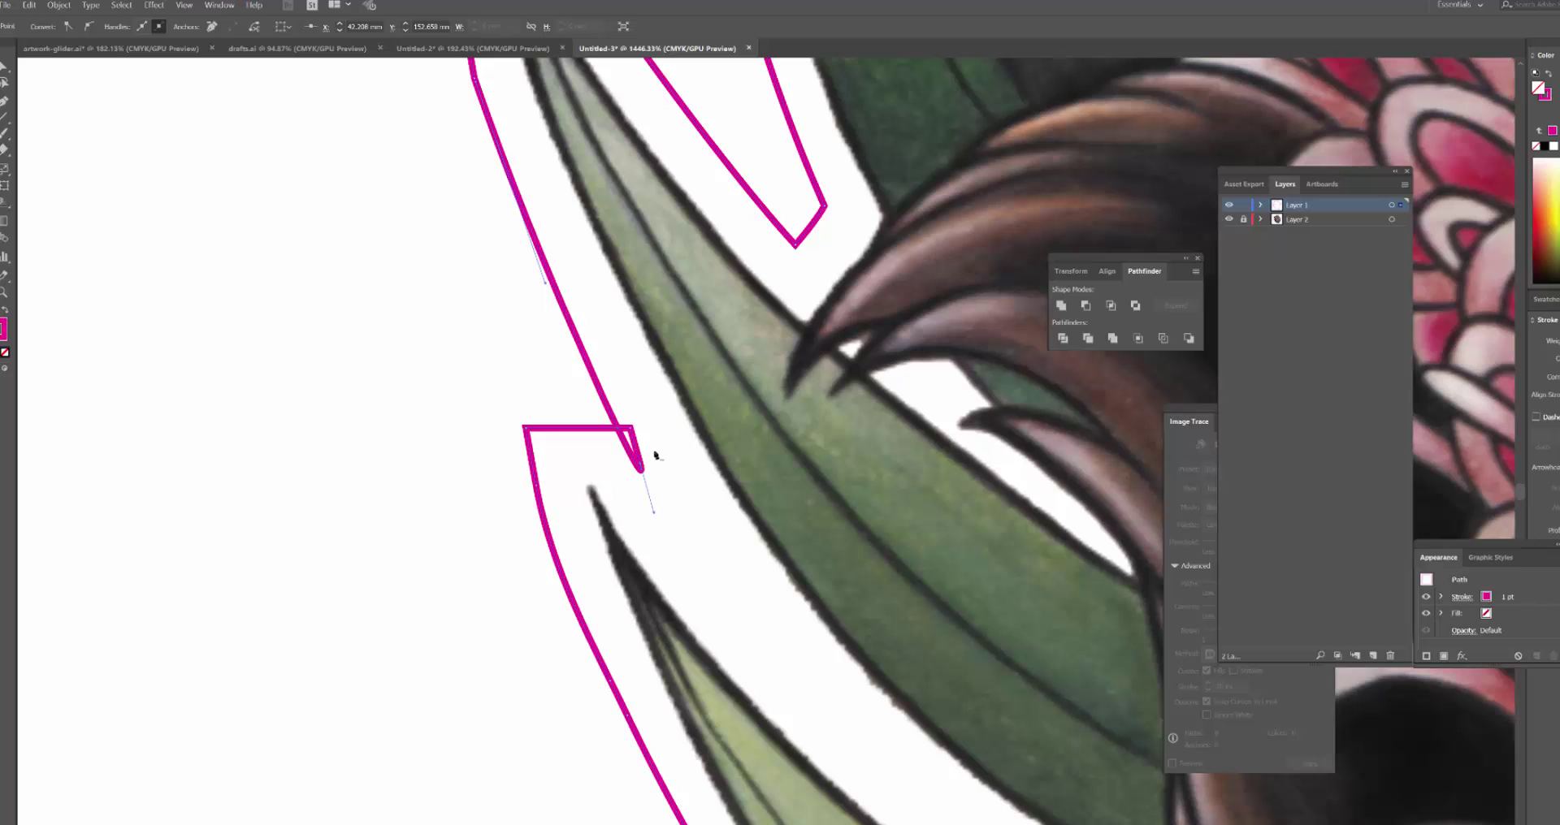
{"action": "left_click", "coordinate": [643, 468]}
{"action": "scroll", "coordinate": [522, 376], "scroll_direction": "down", "scroll_amount": 3}
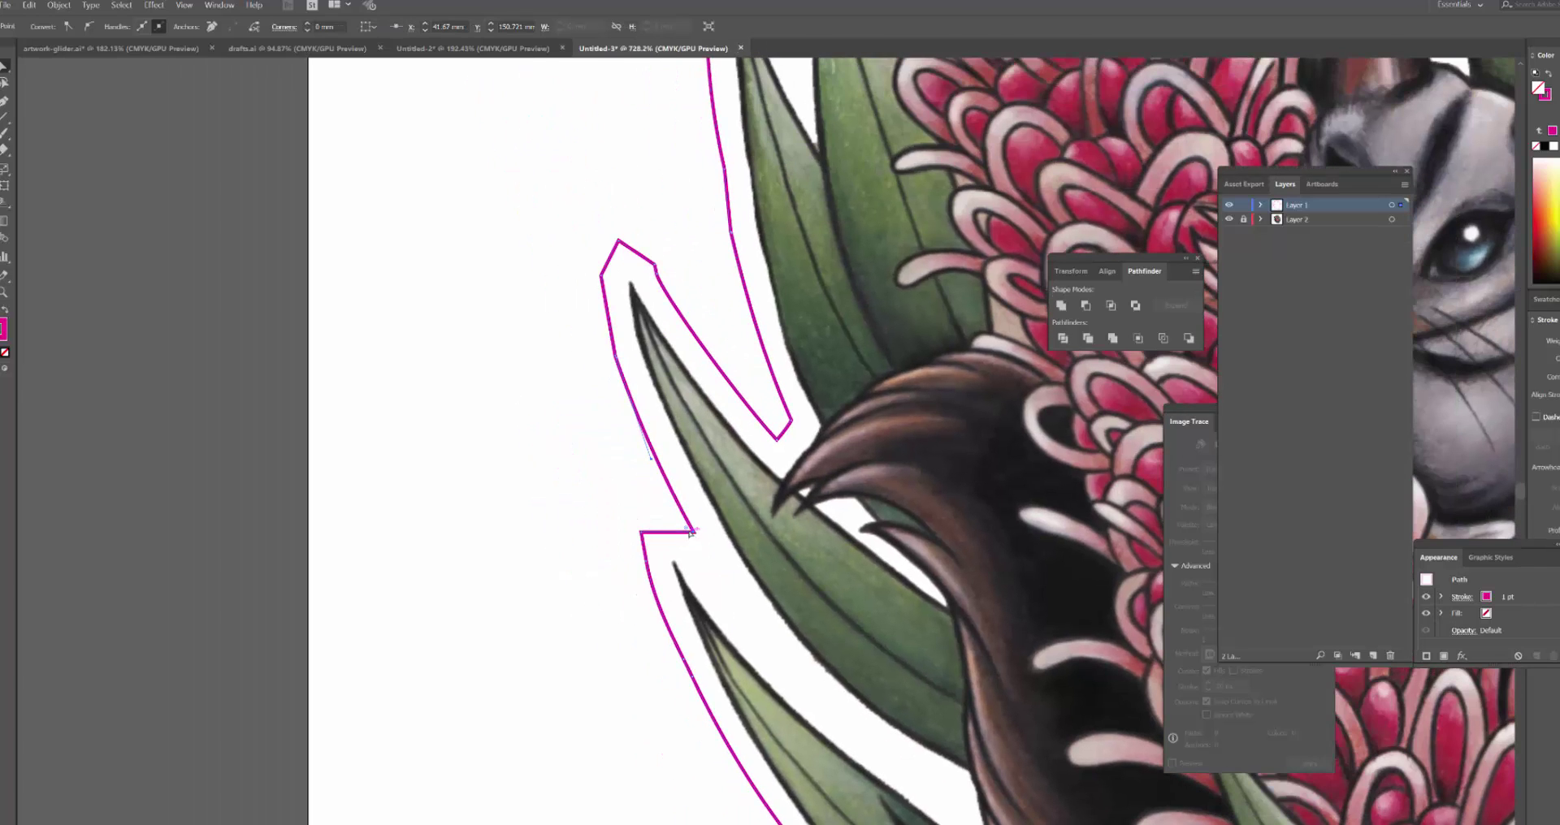
{"action": "left_click_drag", "start_coordinate": [690, 533], "coordinate": [652, 543]}
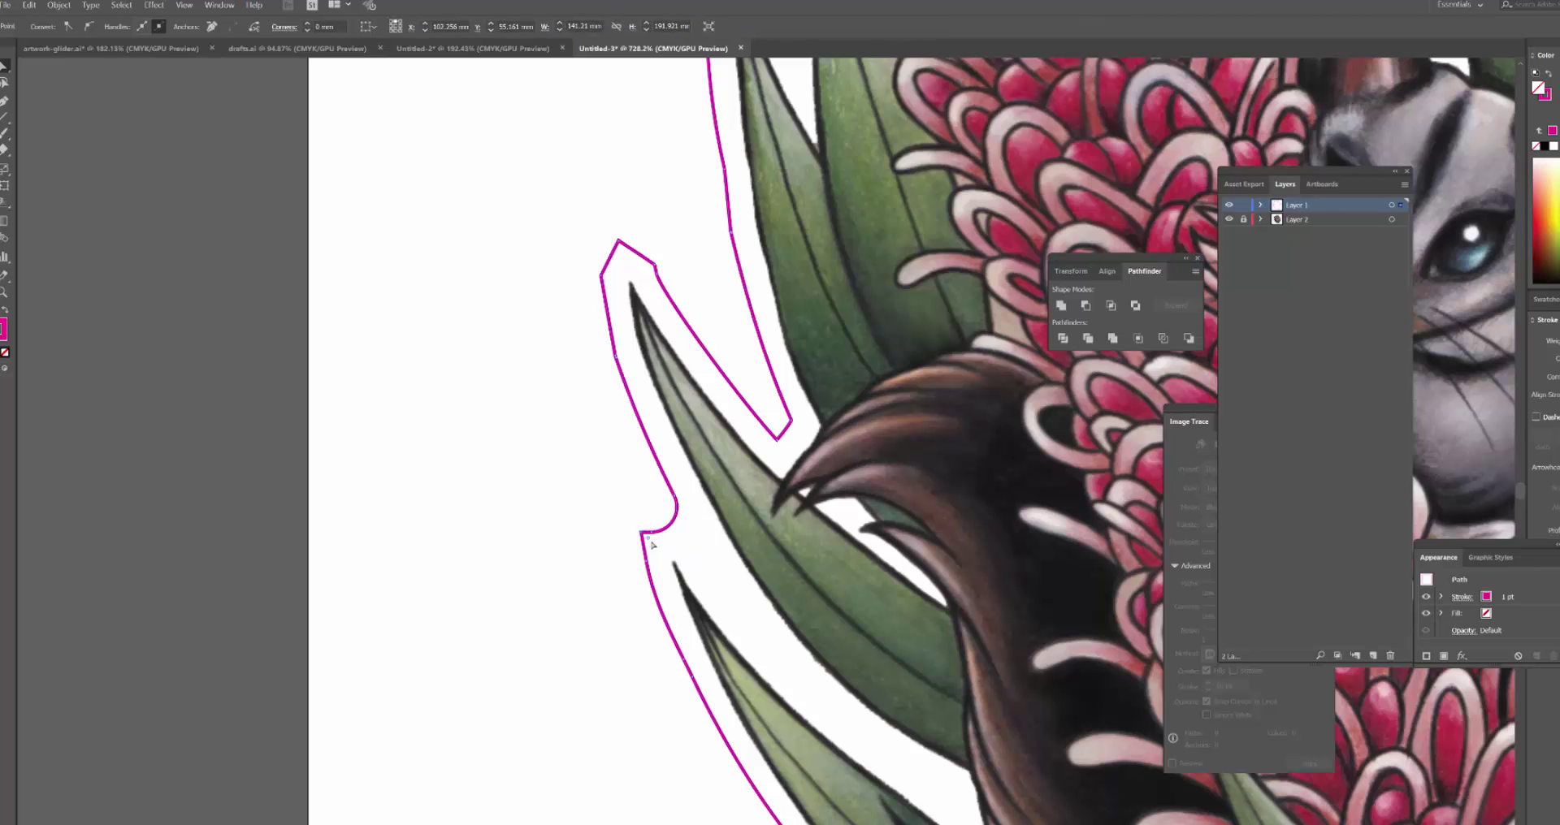
Deselect the path and rename Layer 1 to 'Cut Line' in the Layers panel.
{"action": "left_click", "coordinate": [557, 550]}
{"action": "scroll", "coordinate": [675, 528], "scroll_direction": "down", "scroll_amount": 2}
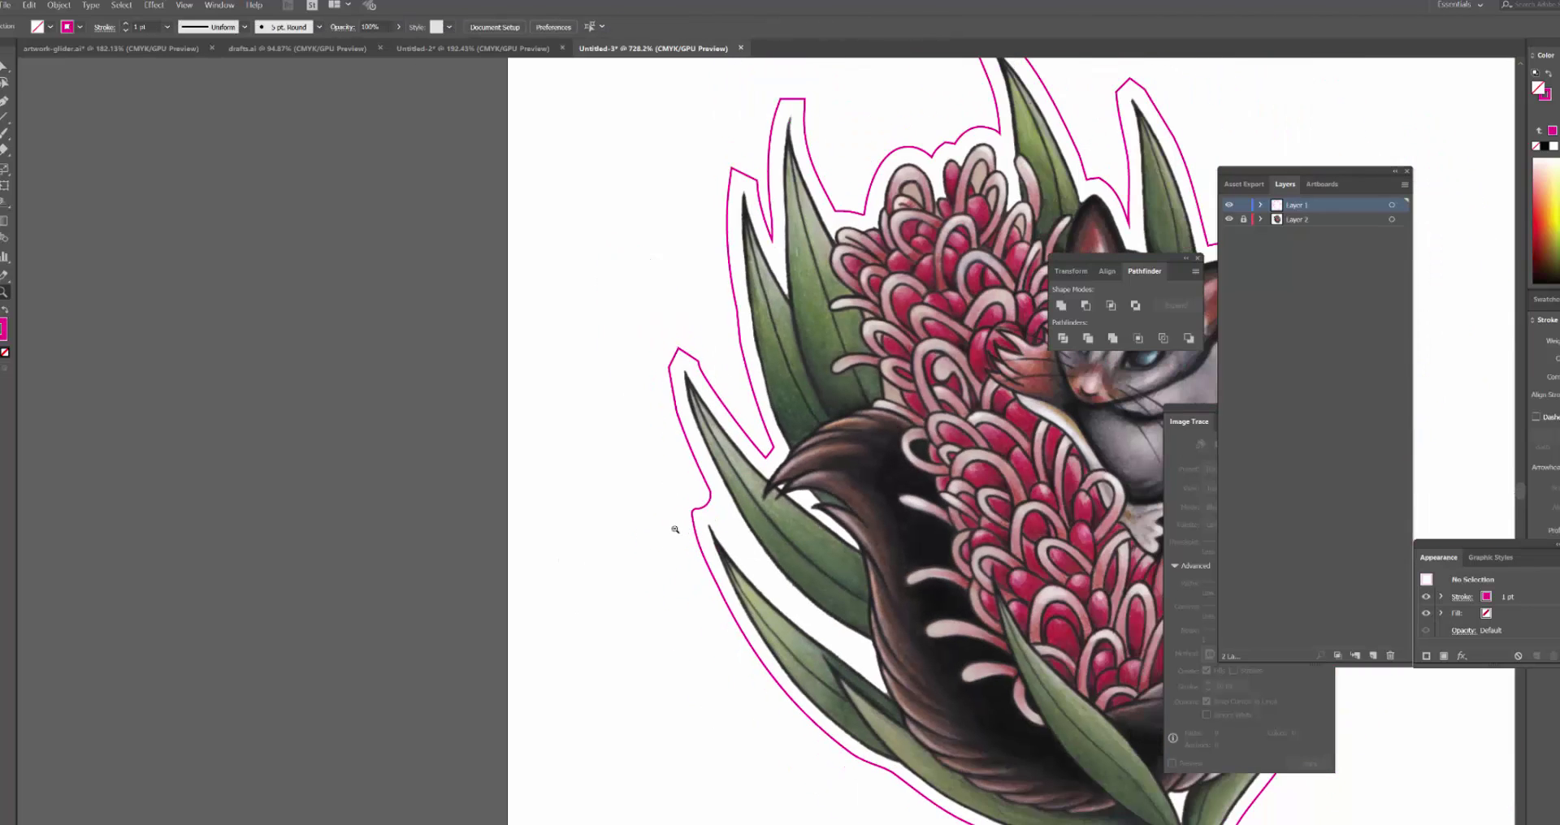
{"action": "scroll", "coordinate": [675, 528], "scroll_direction": "down", "scroll_amount": 2}
{"action": "scroll", "coordinate": [645, 499], "scroll_direction": "right", "scroll_amount": 3}
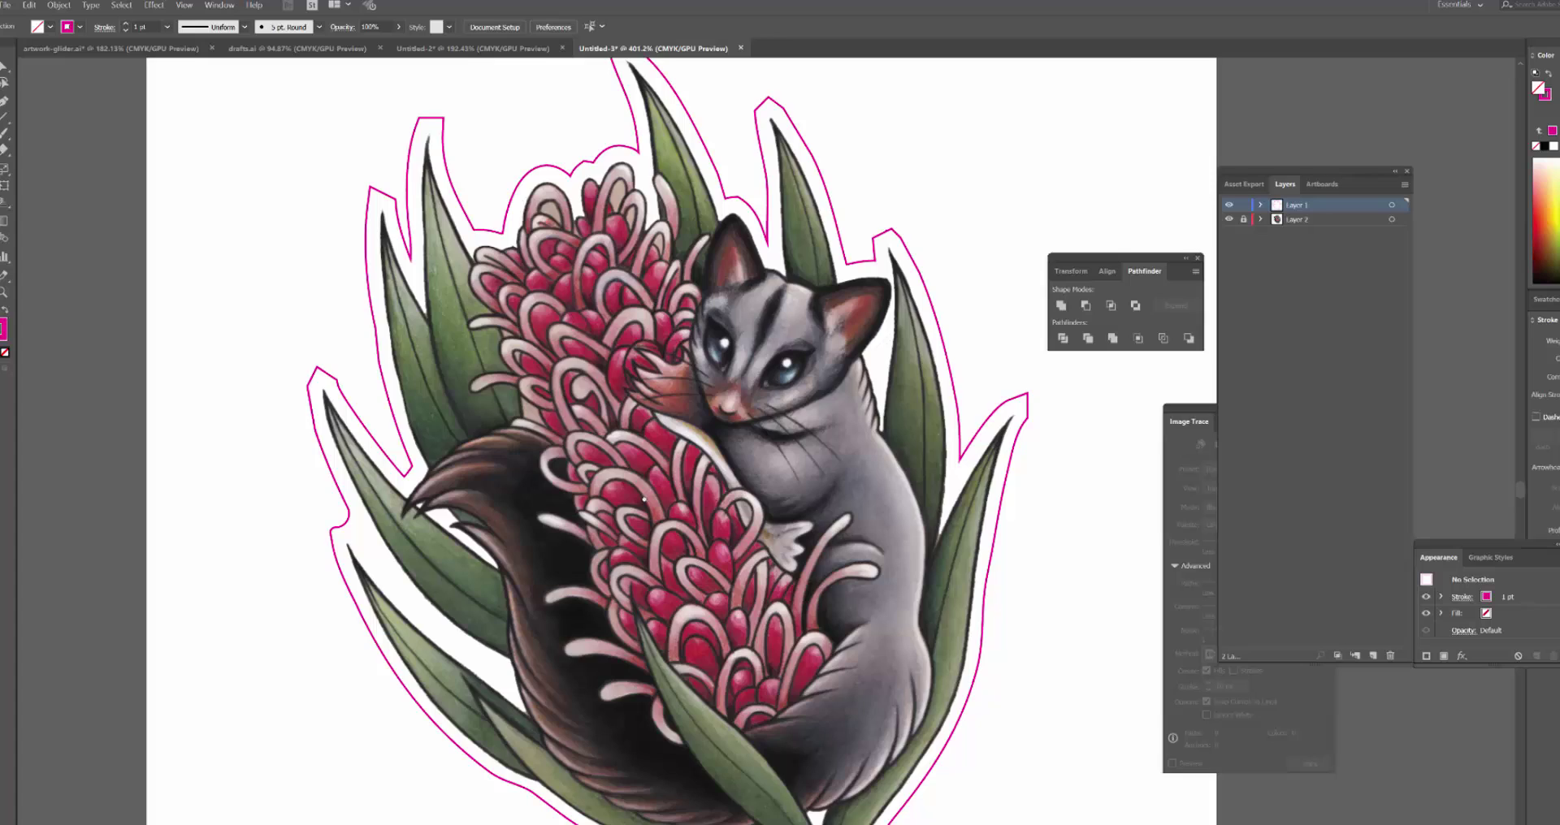
{"action": "scroll", "coordinate": [644, 499], "scroll_direction": "right", "scroll_amount": 2}
{"action": "scroll", "coordinate": [644, 499], "scroll_direction": "down", "scroll_amount": 2}
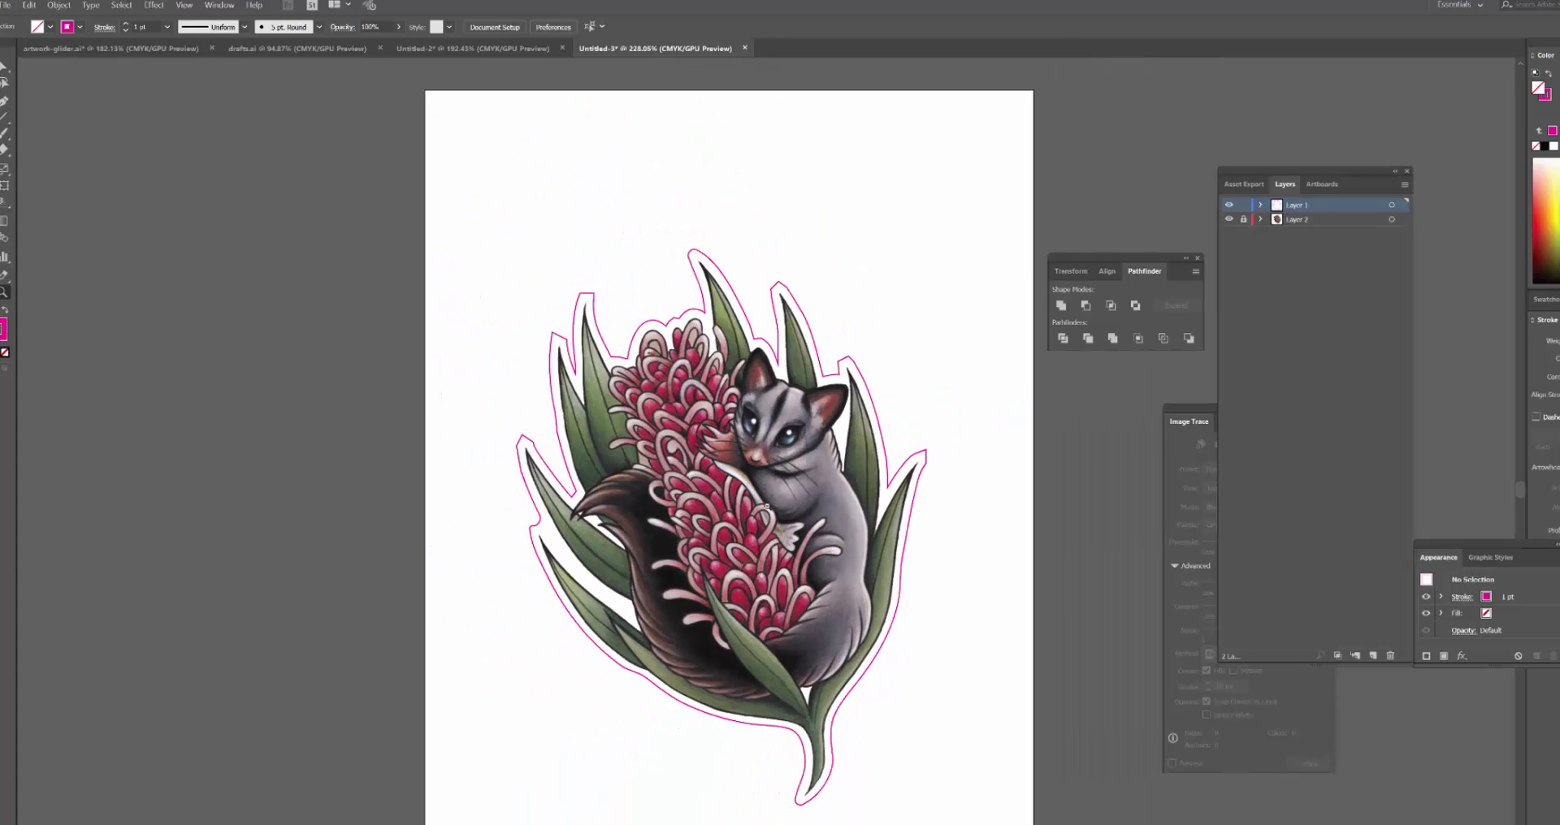
{"action": "scroll", "coordinate": [766, 507], "scroll_direction": "up", "scroll_amount": 1}
{"action": "scroll", "coordinate": [760, 520], "scroll_direction": "right", "scroll_amount": 1}
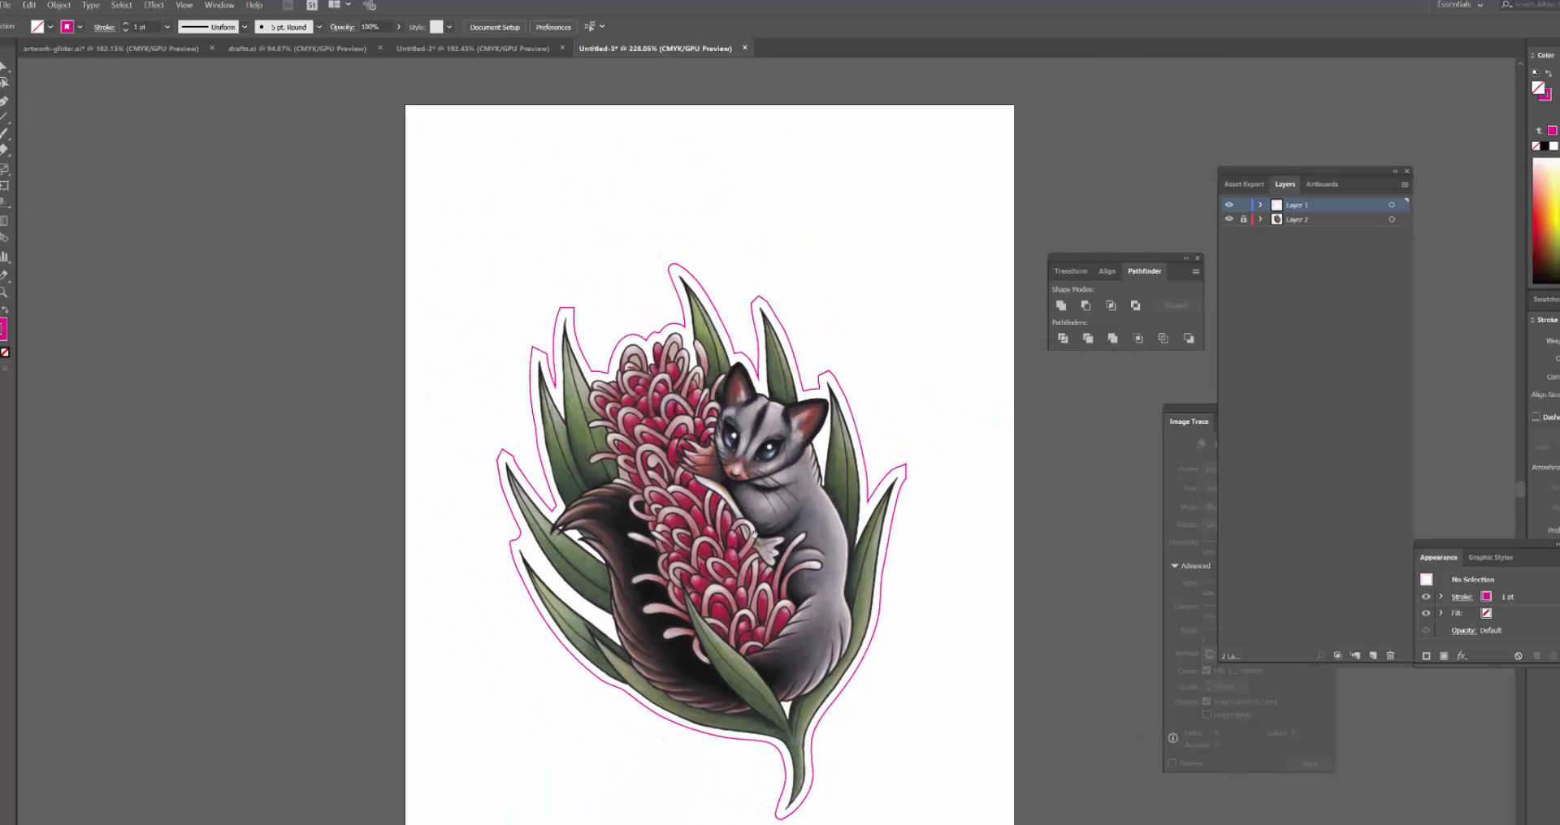
{"action": "double_click", "coordinate": [1297, 209]}
{"action": "type", "text": "Cut Line"}
{"action": "key", "text": "Return"}
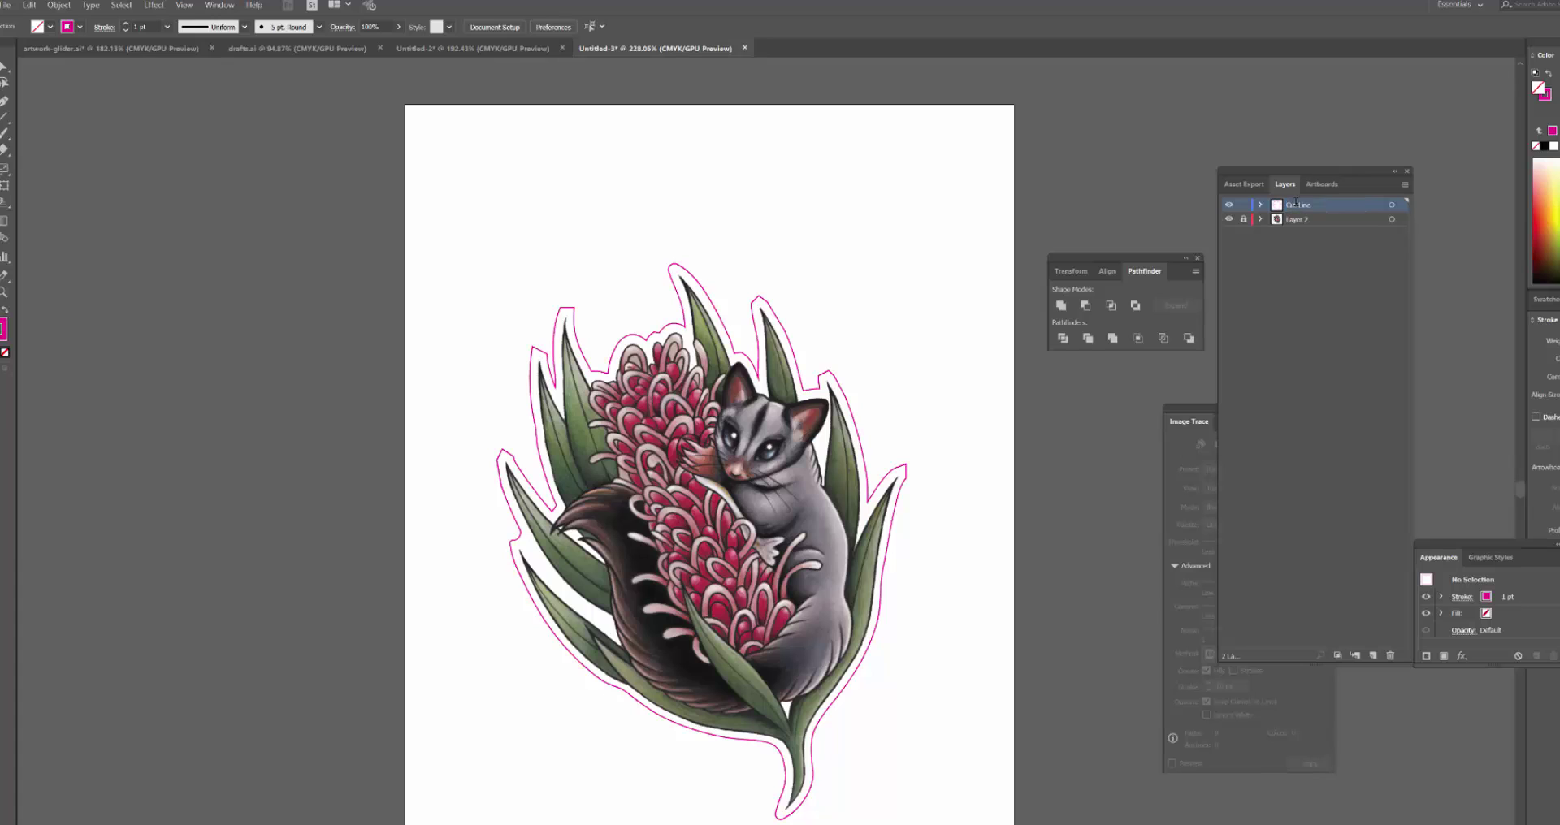